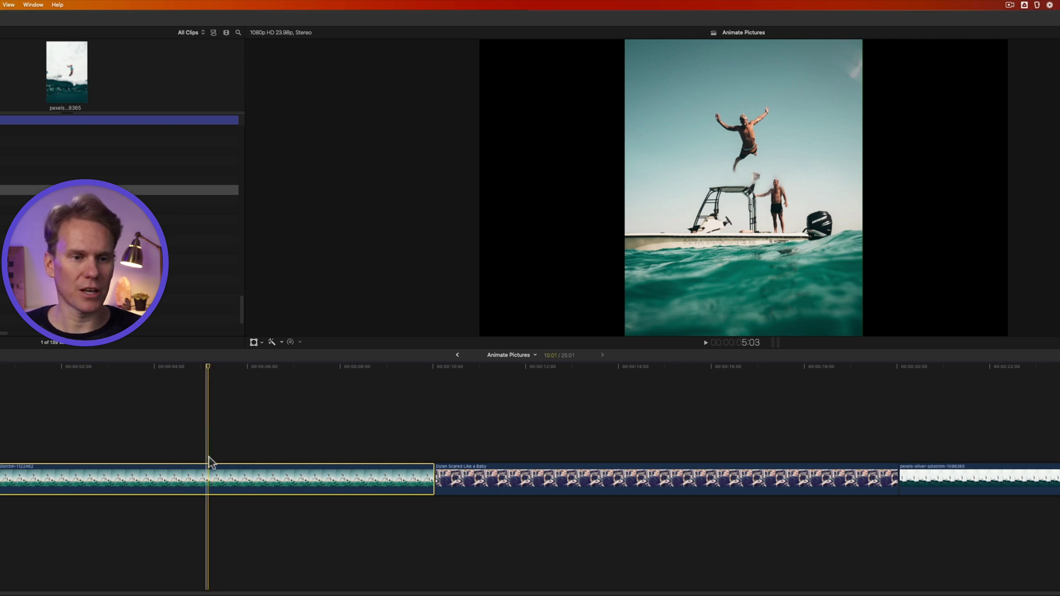
Switch the boat-jump diver photo into Crop mode and turn on Ken Burns.
click(209, 485)
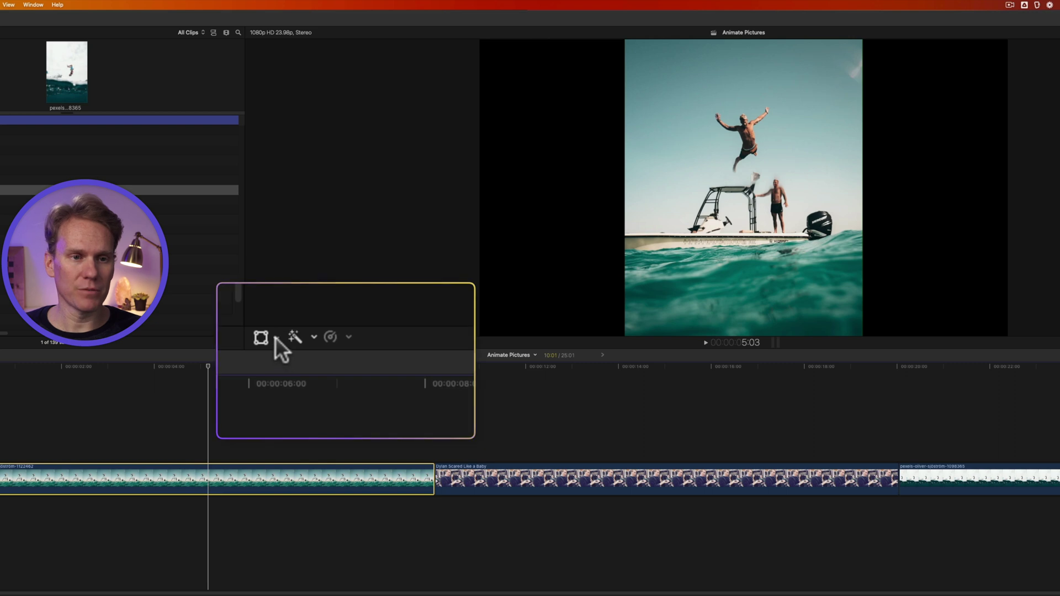
click(261, 342)
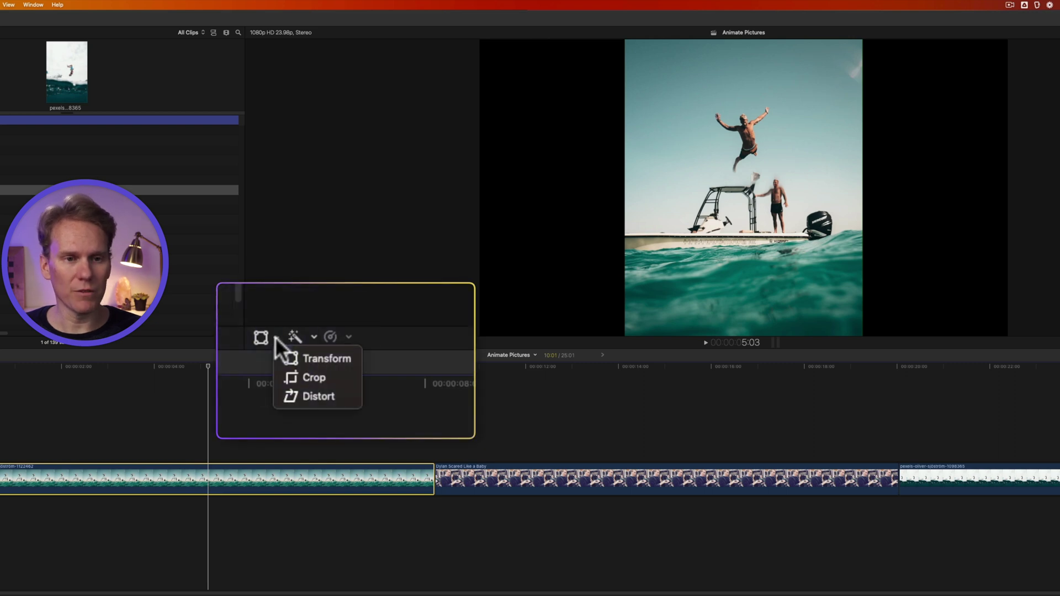
click(427, 316)
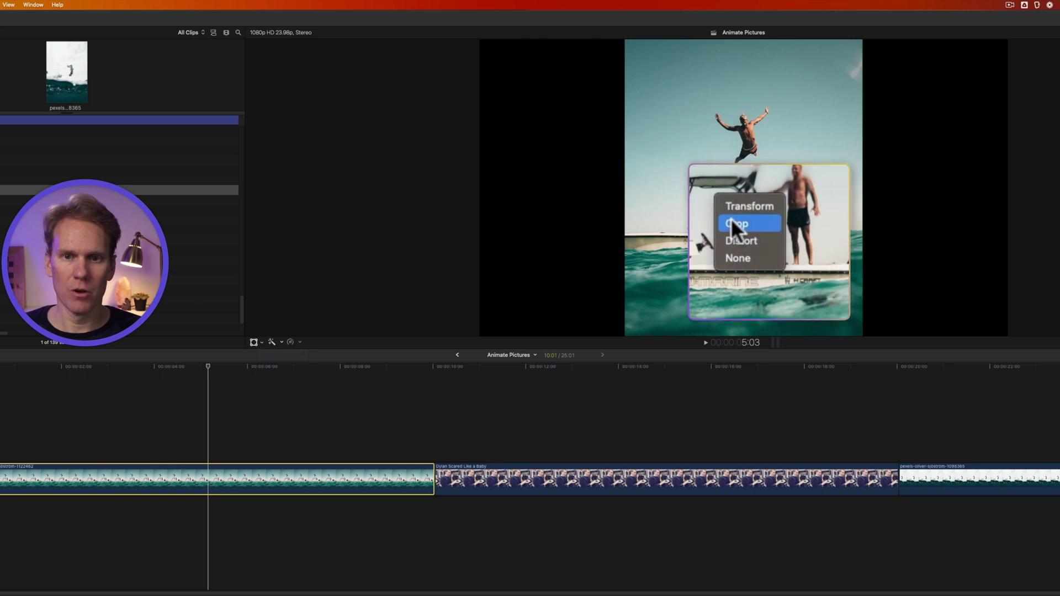
key(shift+c)
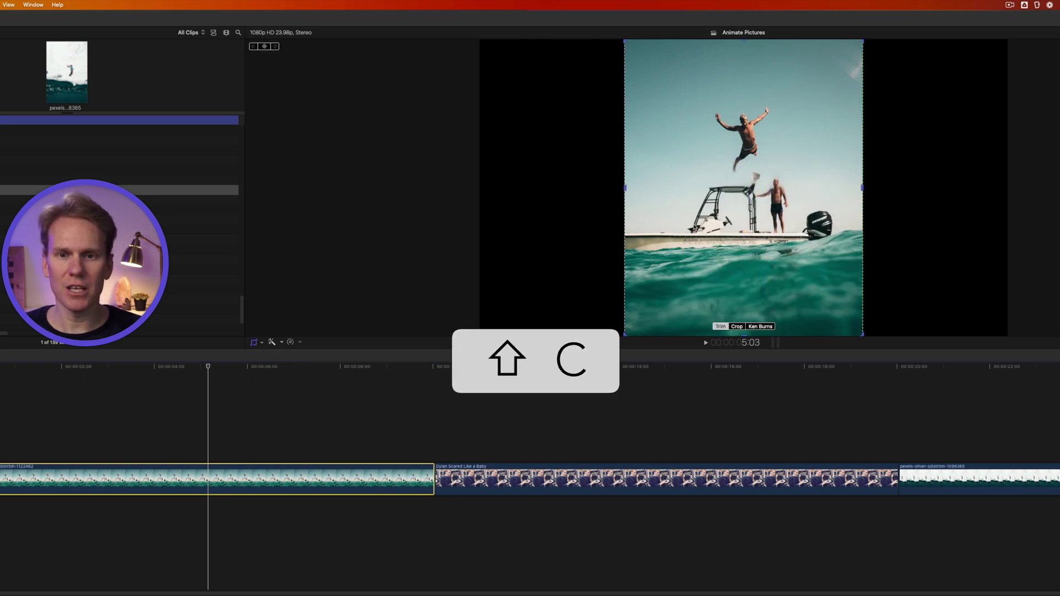
click(764, 326)
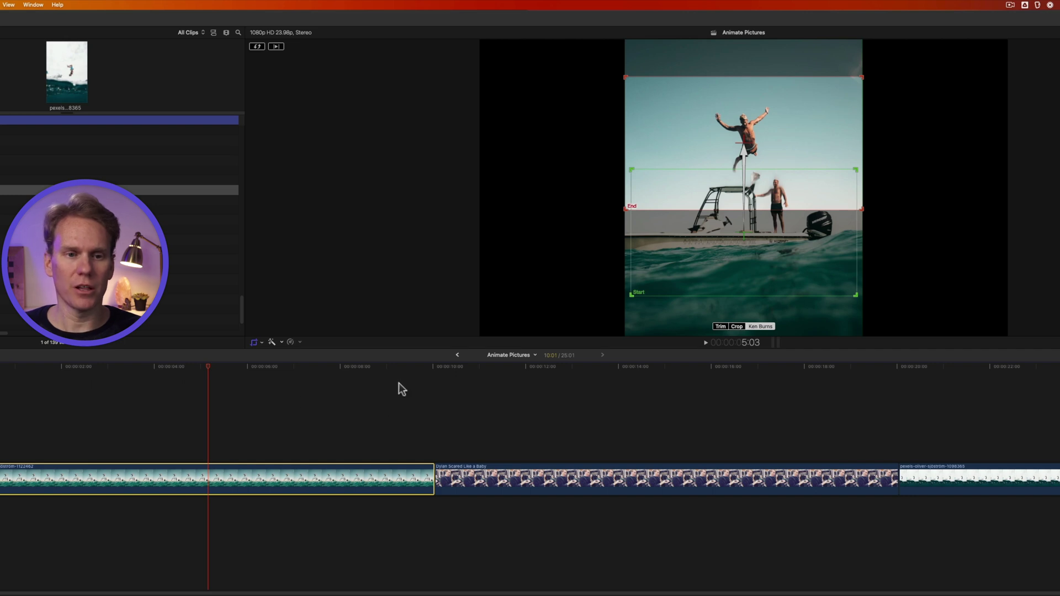
Preview the Ken Burns move, then raise and widen its start frame around the boat.
click(276, 46)
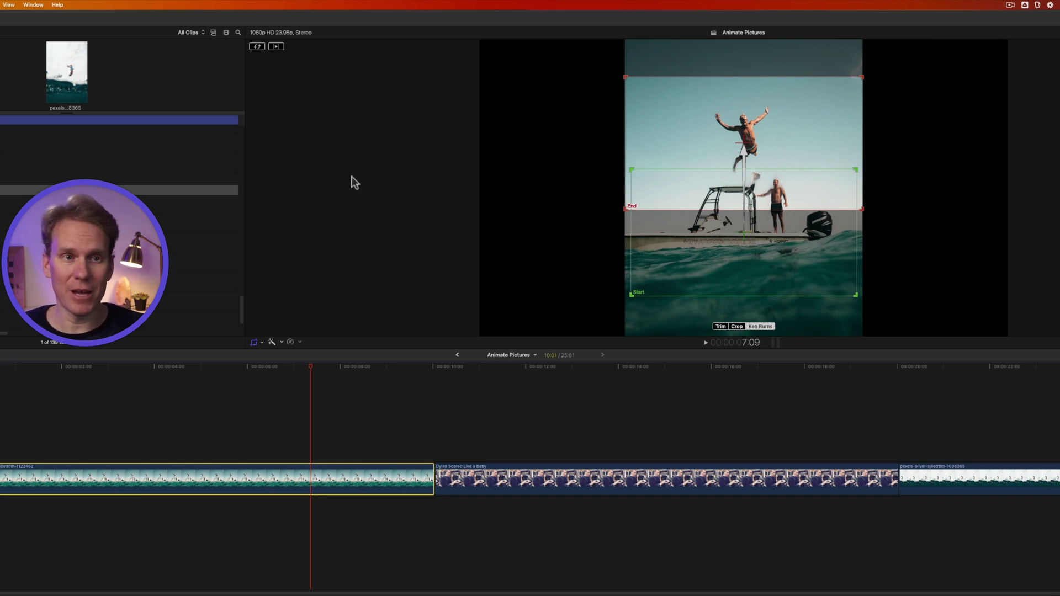
drag(719, 268, 720, 244)
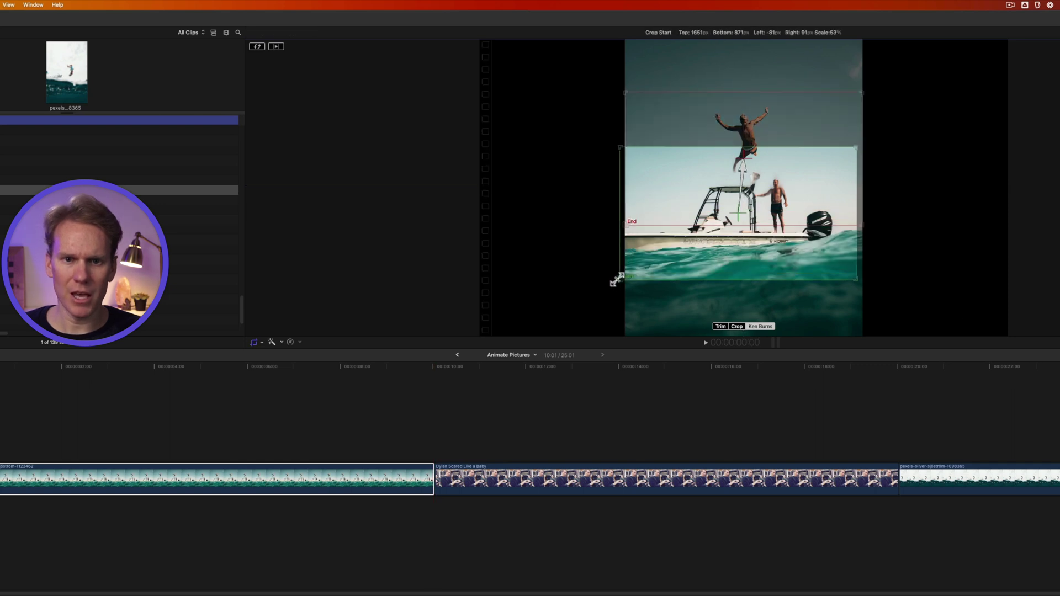
drag(626, 276, 627, 275)
key(n)
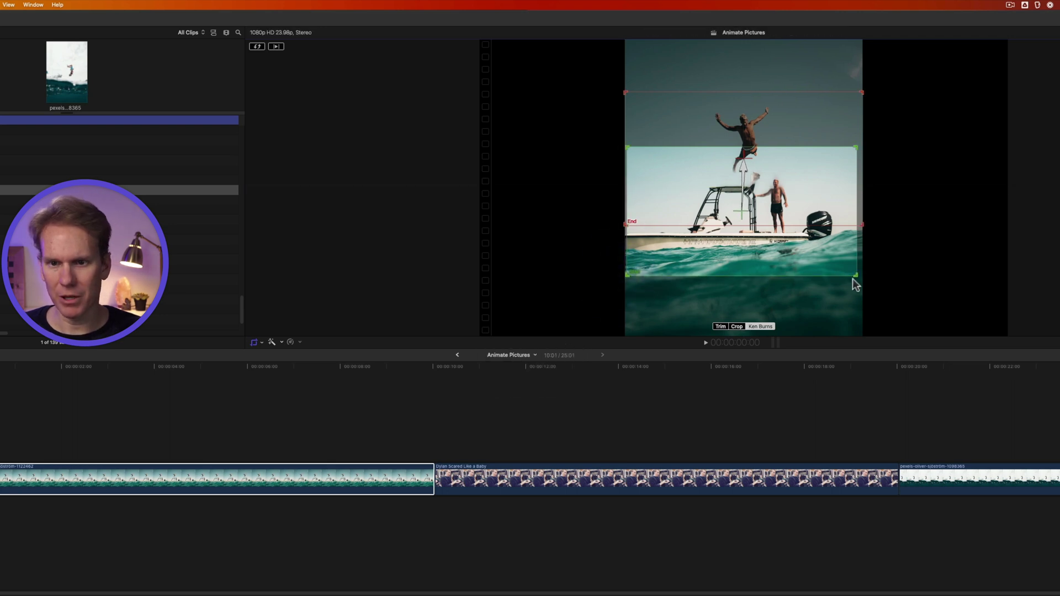
drag(856, 275, 860, 277)
drag(757, 262, 757, 256)
drag(800, 119, 800, 118)
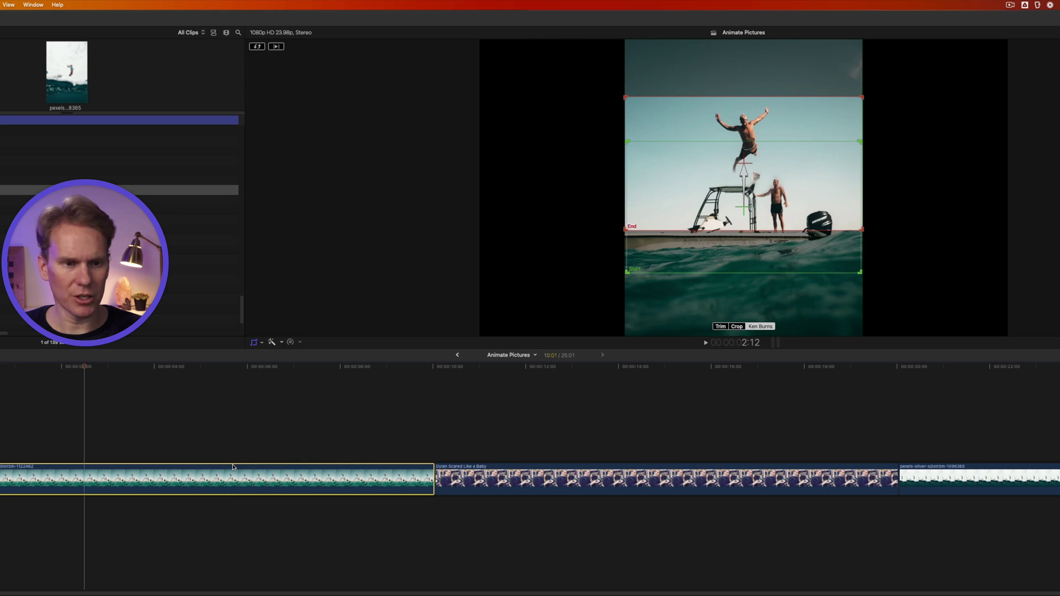
Shorten the diver clip to 3 seconds and play it back.
key(ctrl+d)
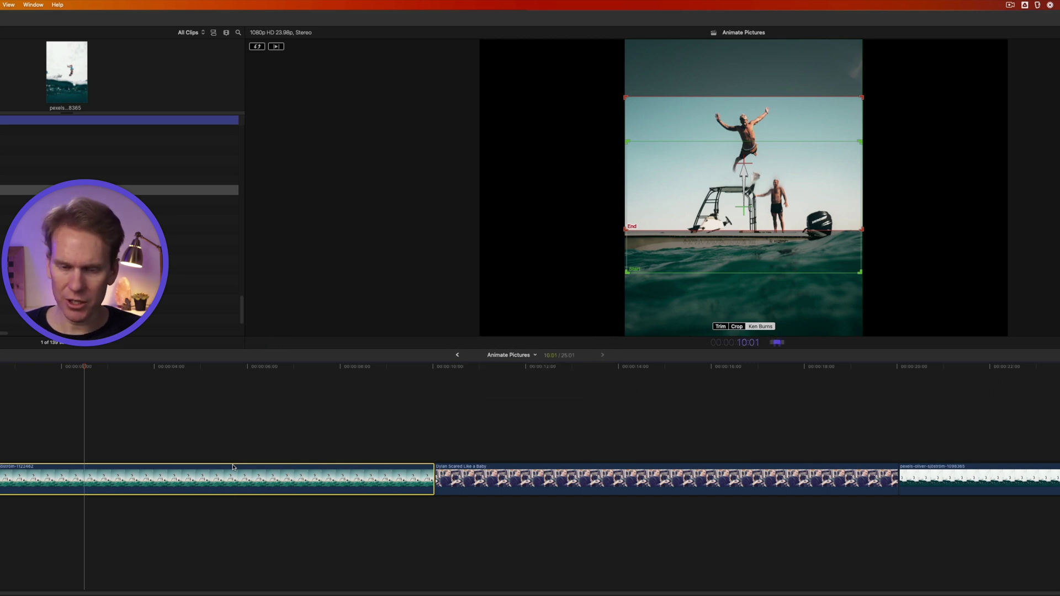
text(3)
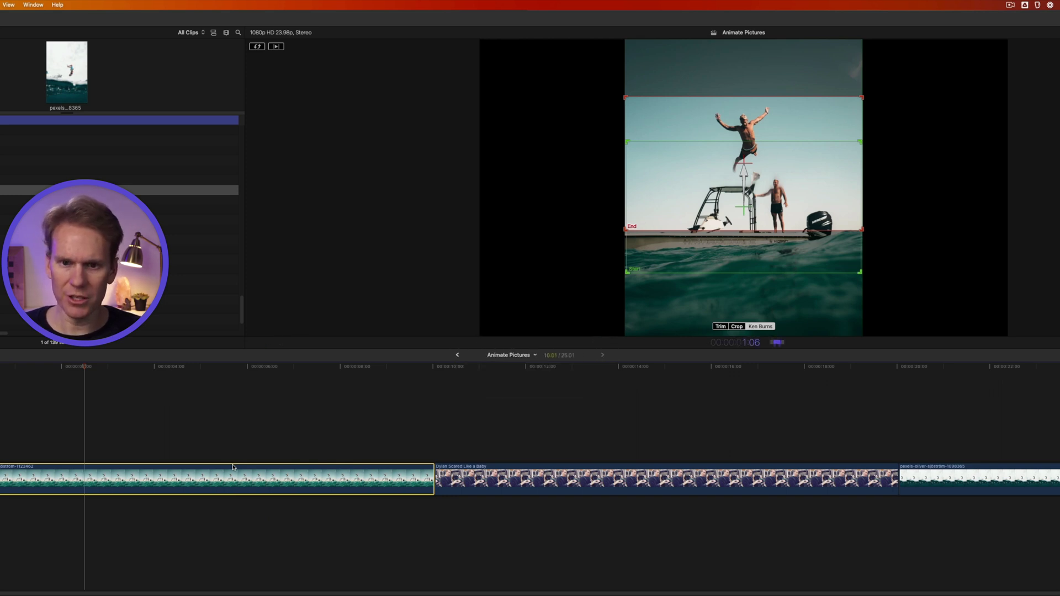
key(Return)
key(space)
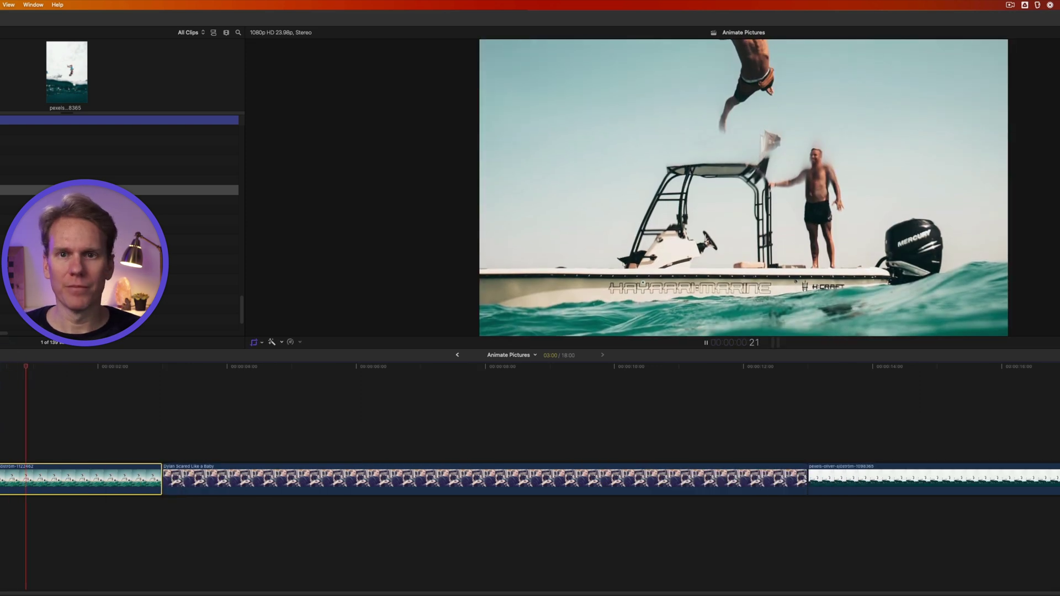
key(shift+c)
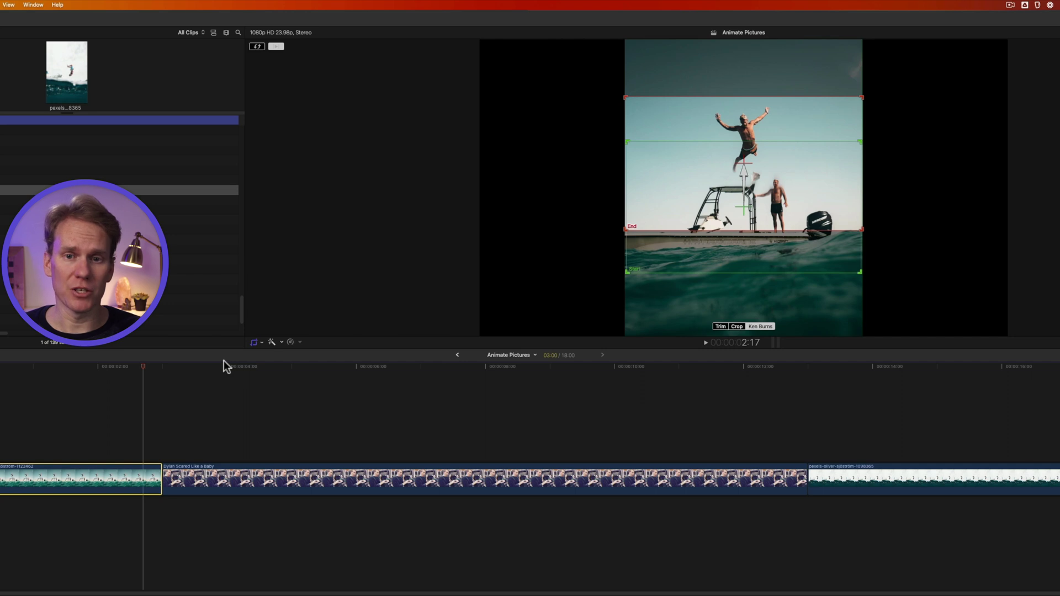
key(super+Right)
click(190, 374)
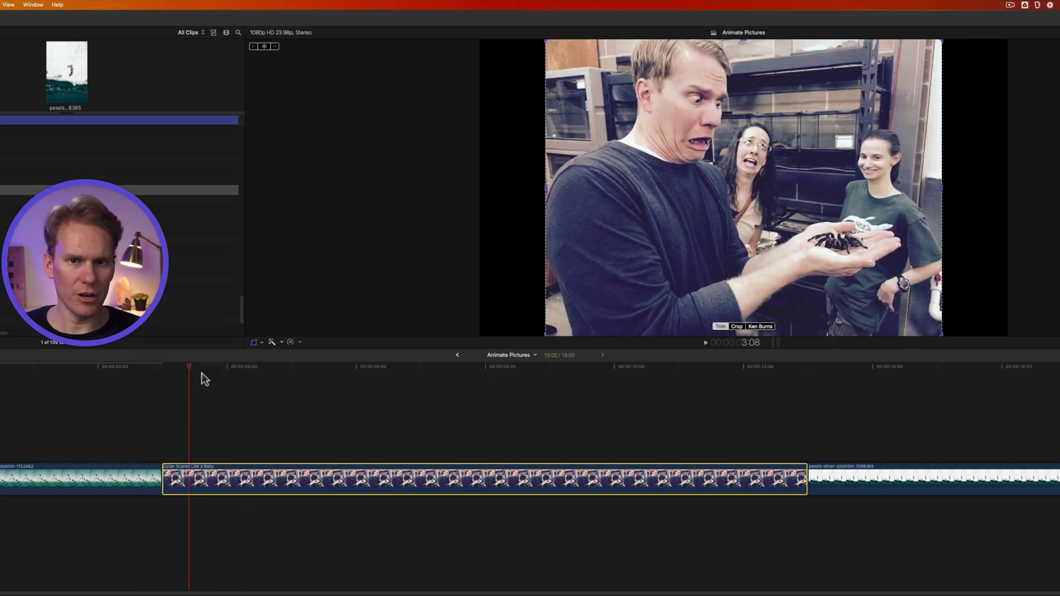
Shrink the spider photo's Ken Burns end frame onto the spider in the hand, nudge the start up, and preview.
click(258, 395)
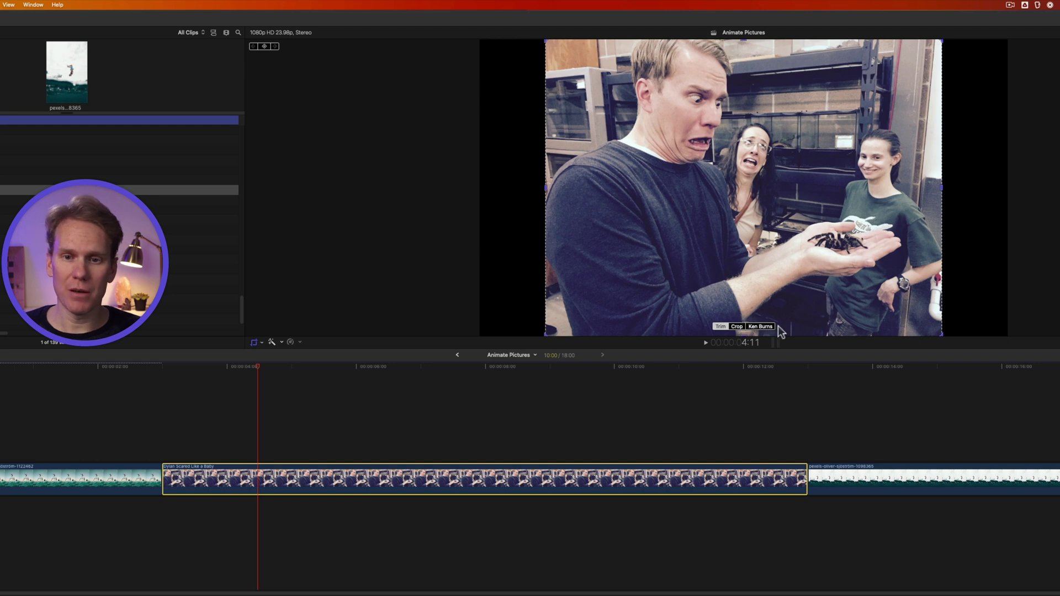
click(760, 326)
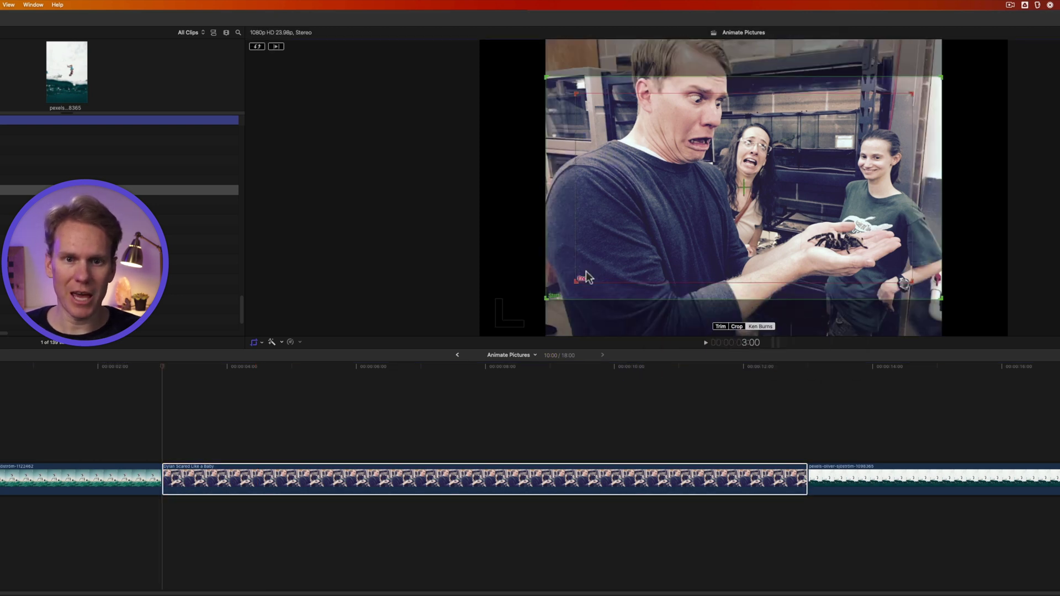
drag(575, 94, 722, 175)
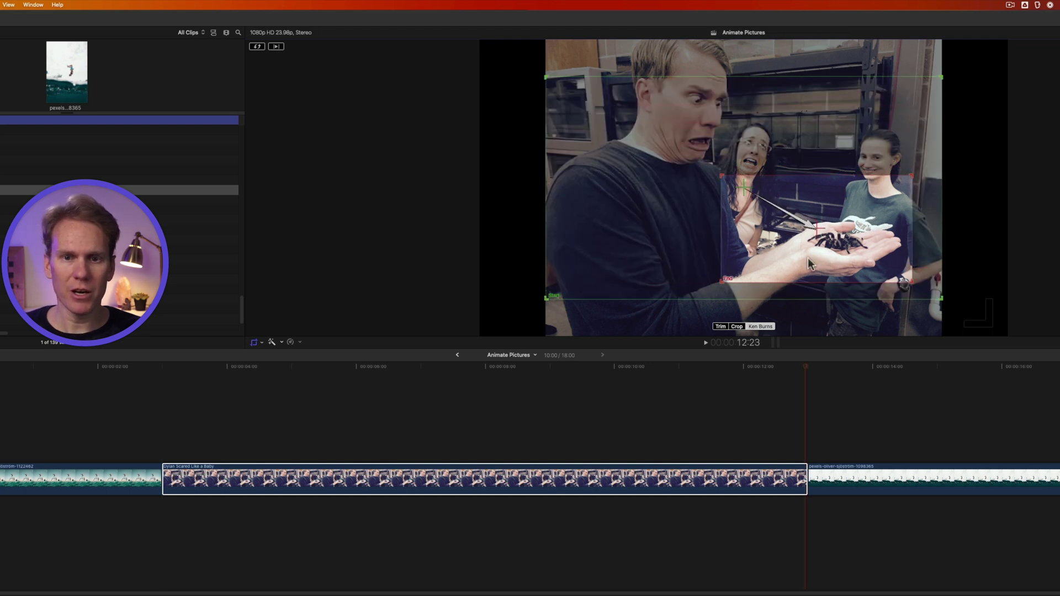
click(596, 277)
drag(632, 246, 635, 230)
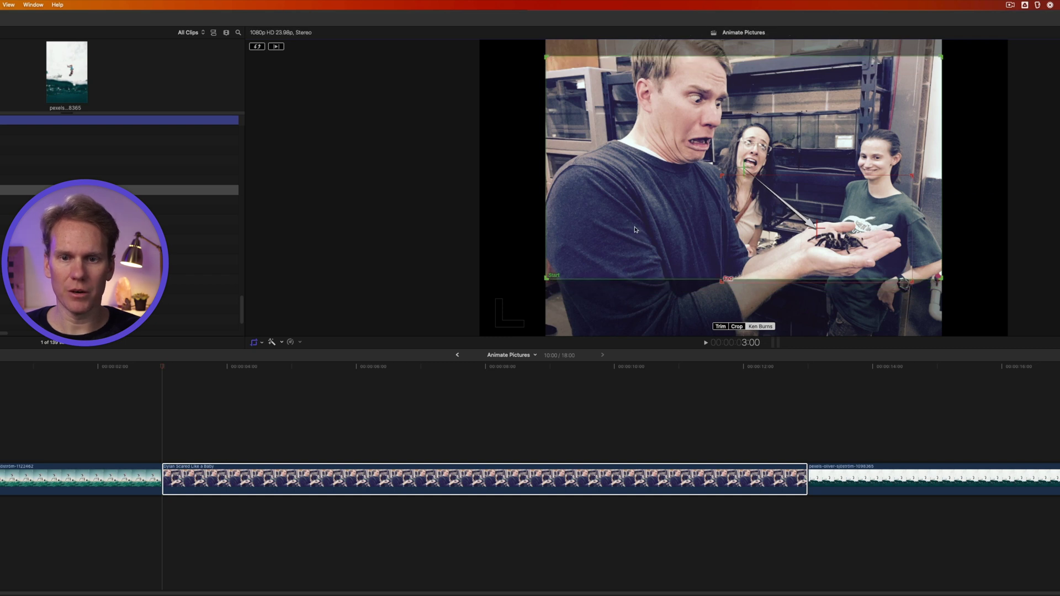
click(276, 46)
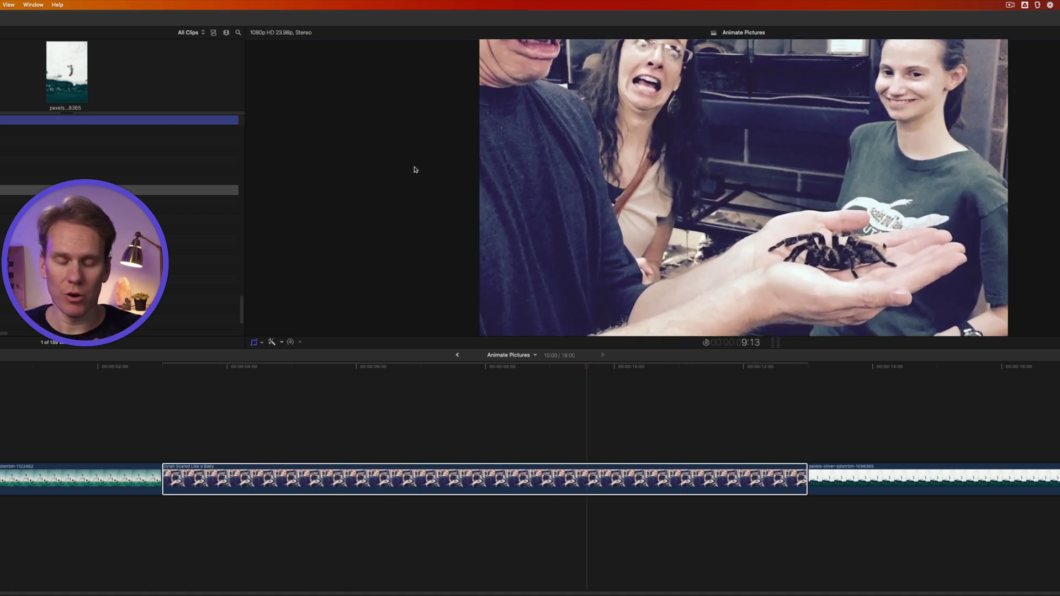
key(space)
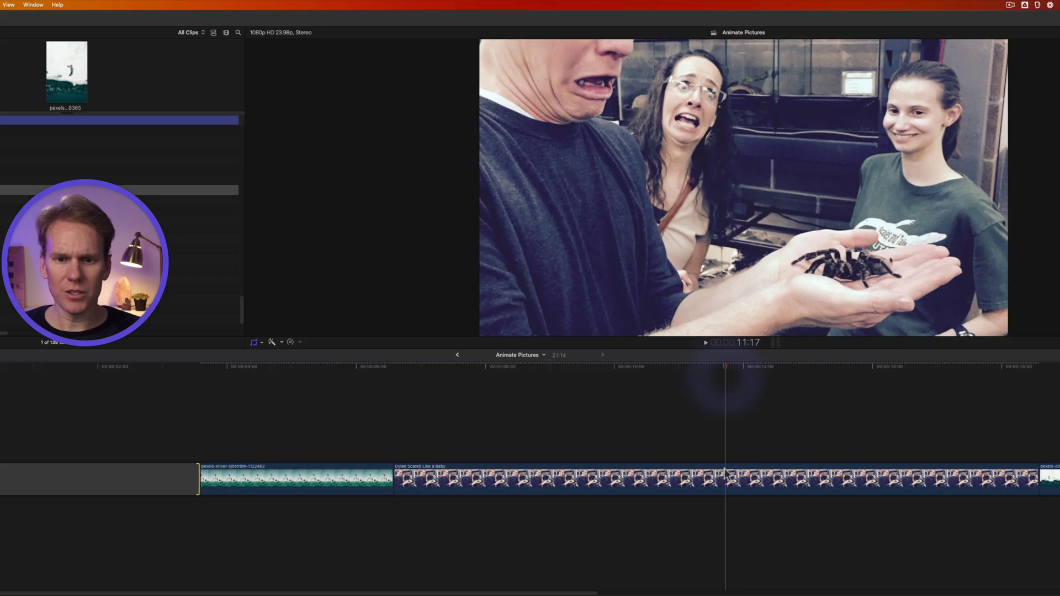
Split the spider photo at the playhead and swap Ken Burns start and end on one part.
click(725, 479)
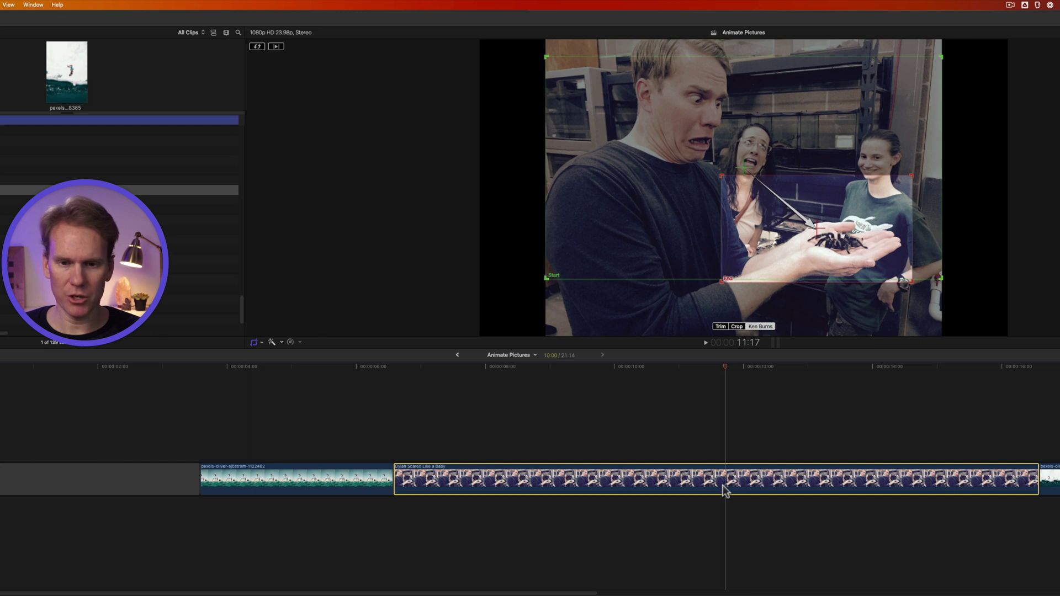
key(super+b)
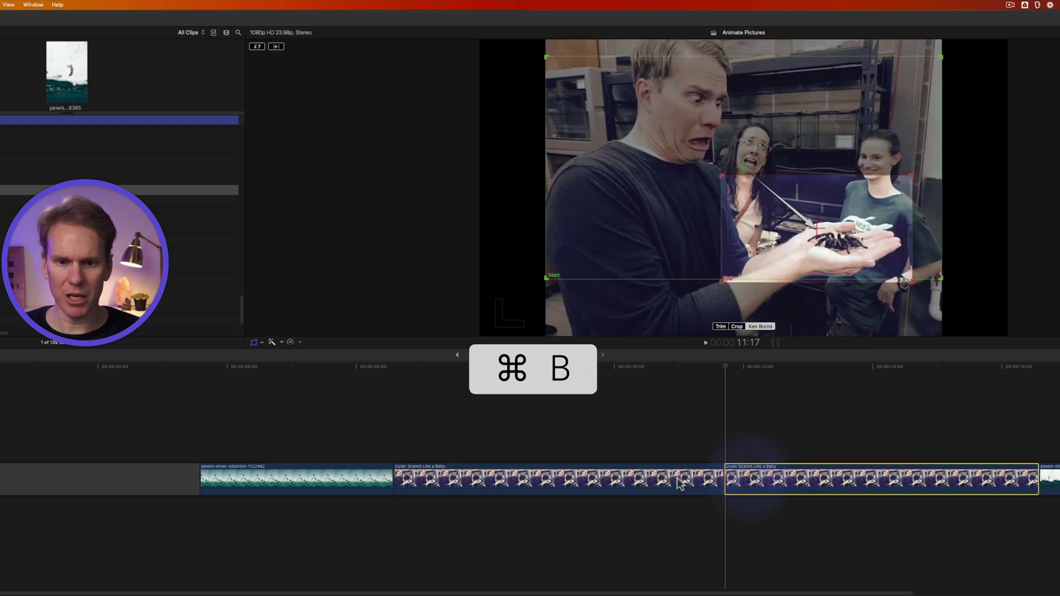
click(678, 480)
click(781, 479)
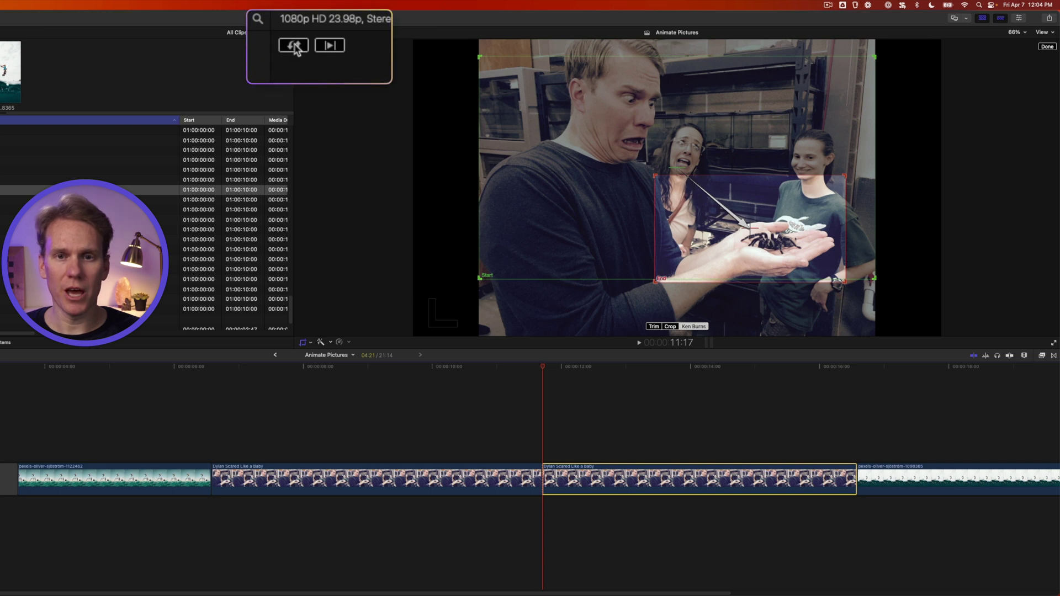
click(306, 47)
drag(544, 381, 420, 366)
click(419, 448)
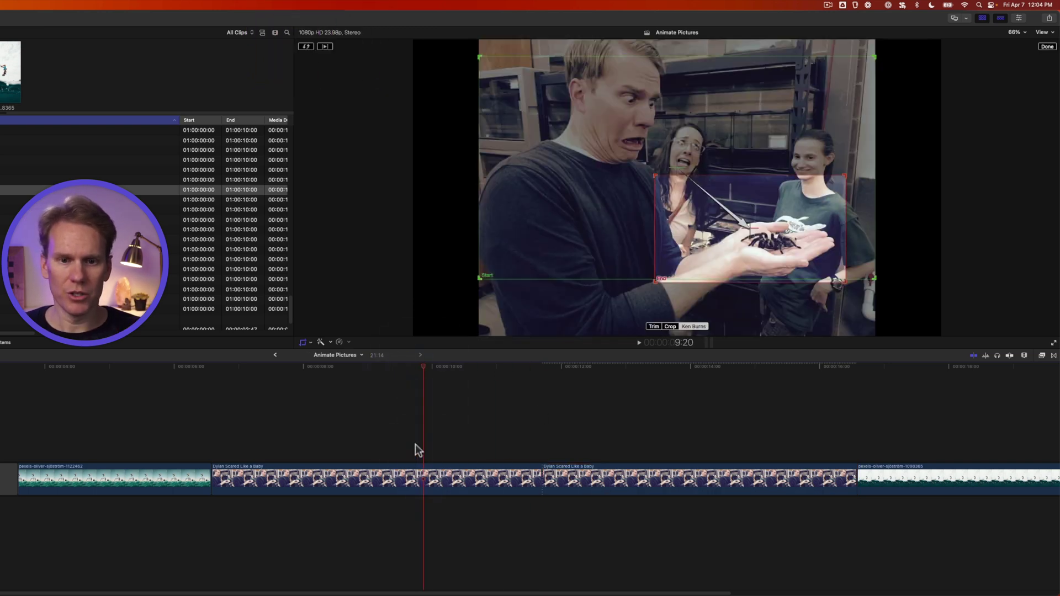
key(space)
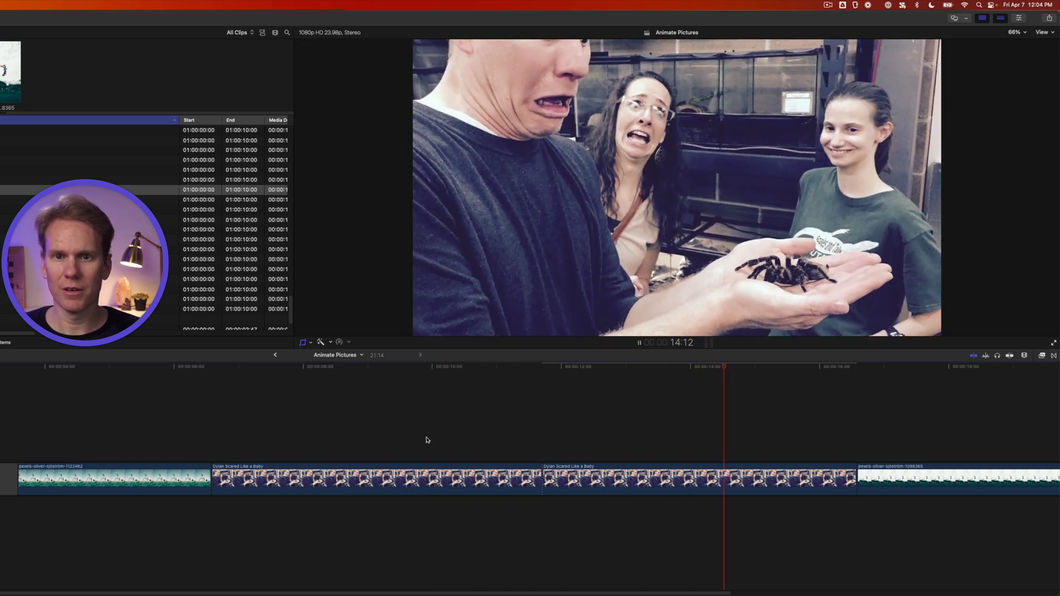
key(space)
Insert a 2-second freeze frame of the spider close-up at the split point.
click(568, 472)
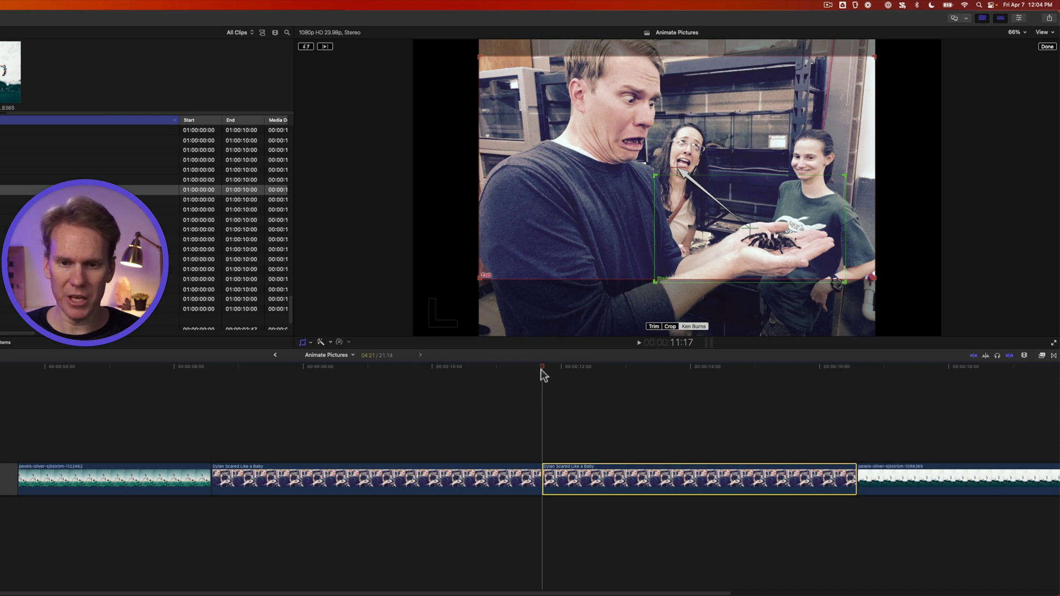
key(alt+f)
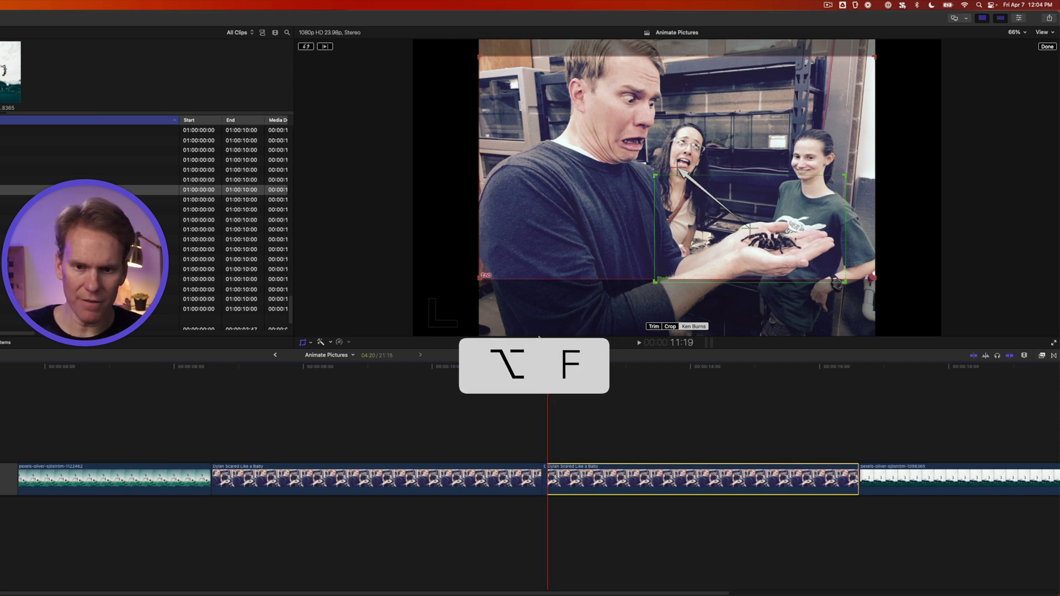
key(z)
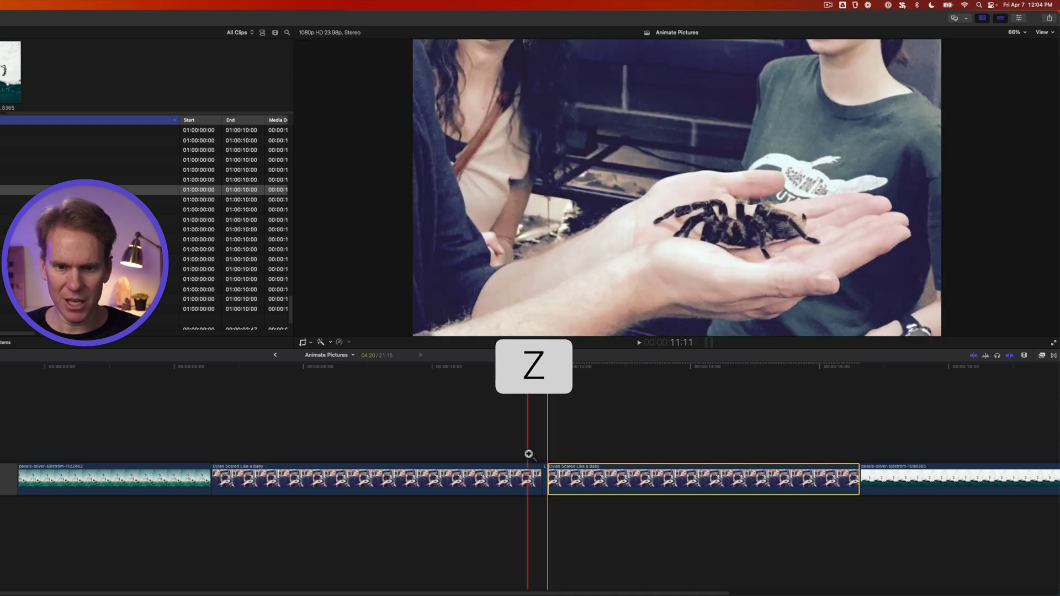
drag(502, 442, 571, 501)
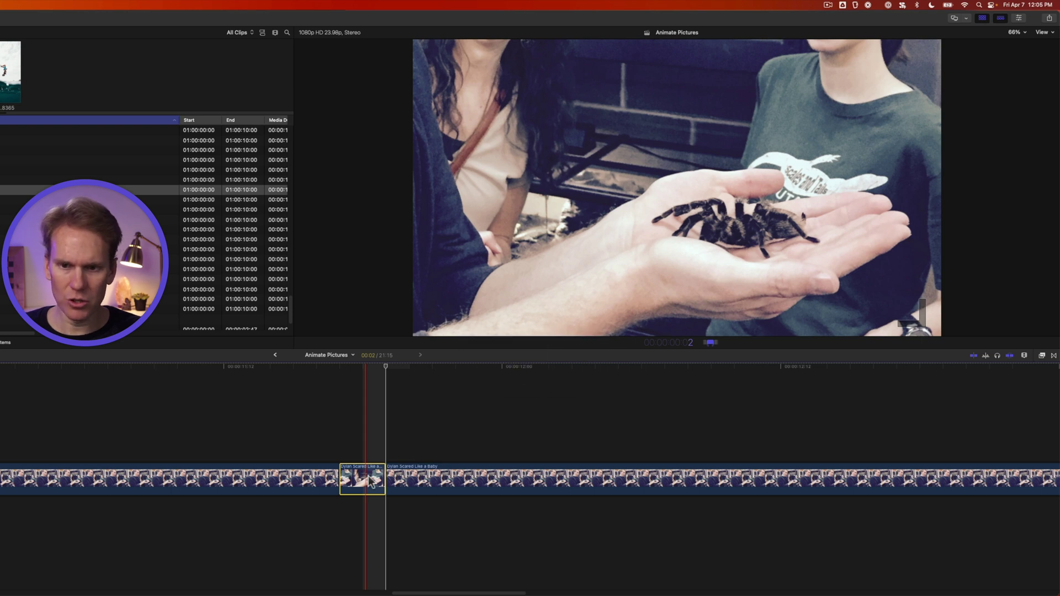
key(Return)
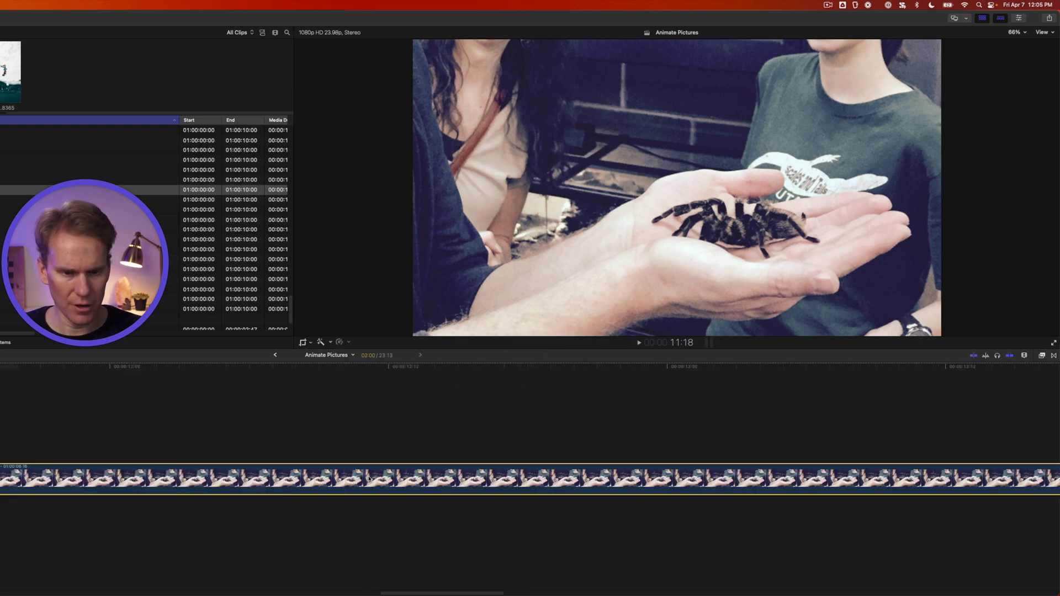
key(shift+z)
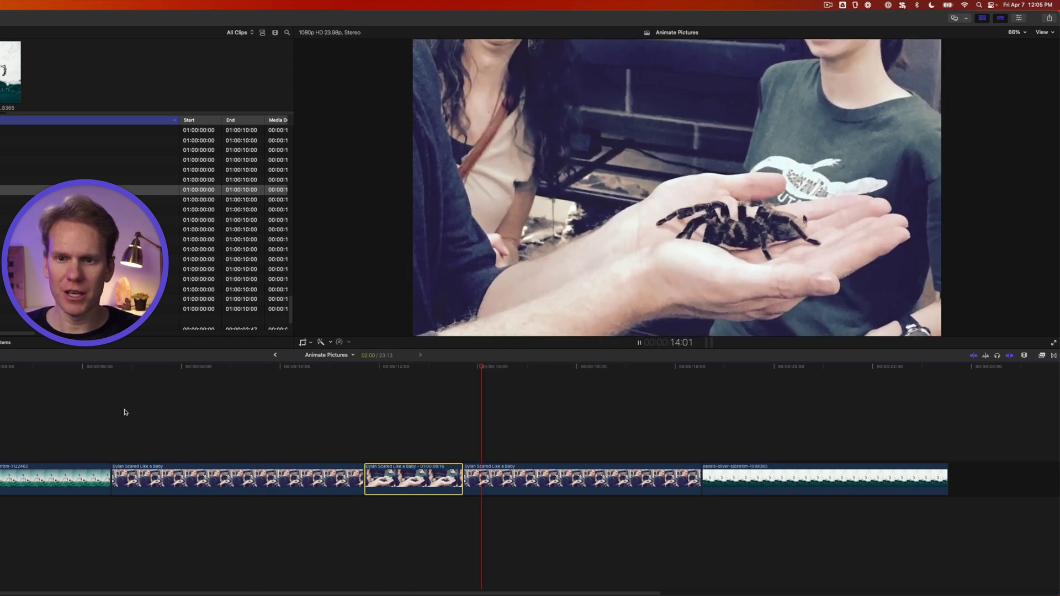
Give the last spider piece a Ken Burns push-in to a tight close-up on the man's face.
drag(556, 432, 564, 488)
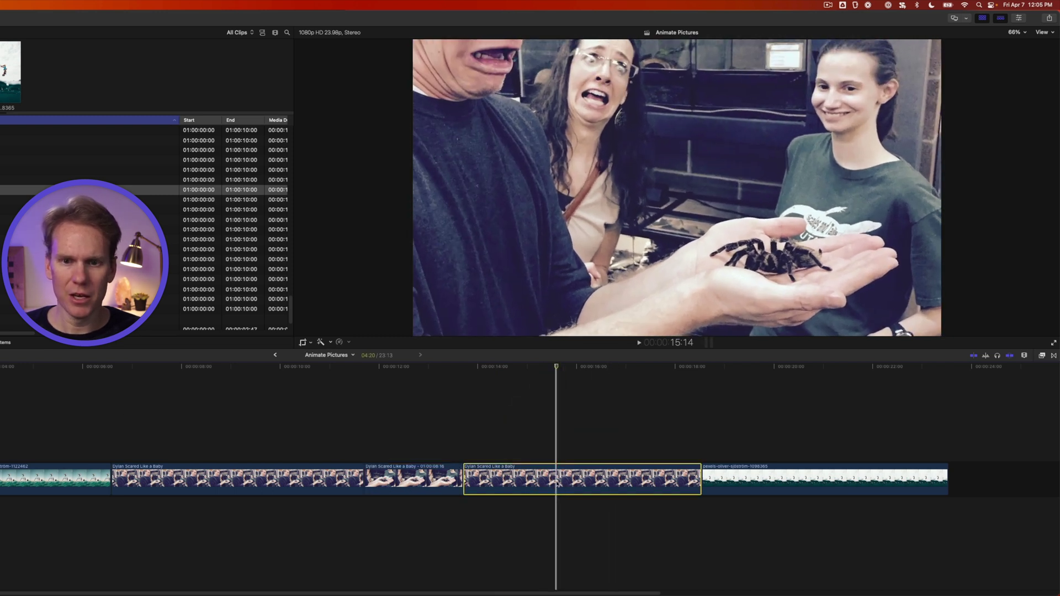
key(shift+c)
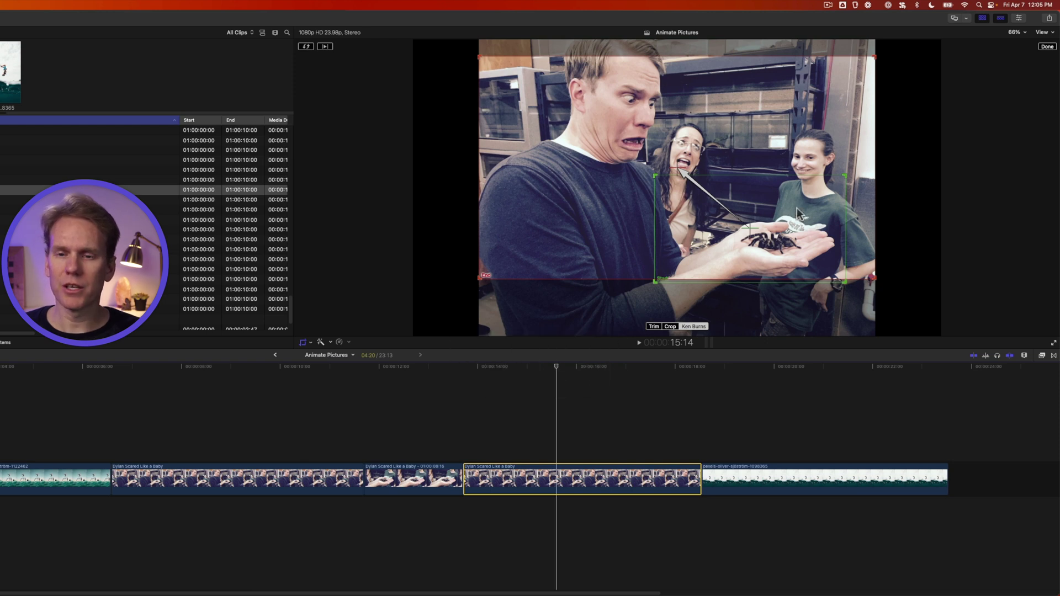
drag(874, 278, 693, 183)
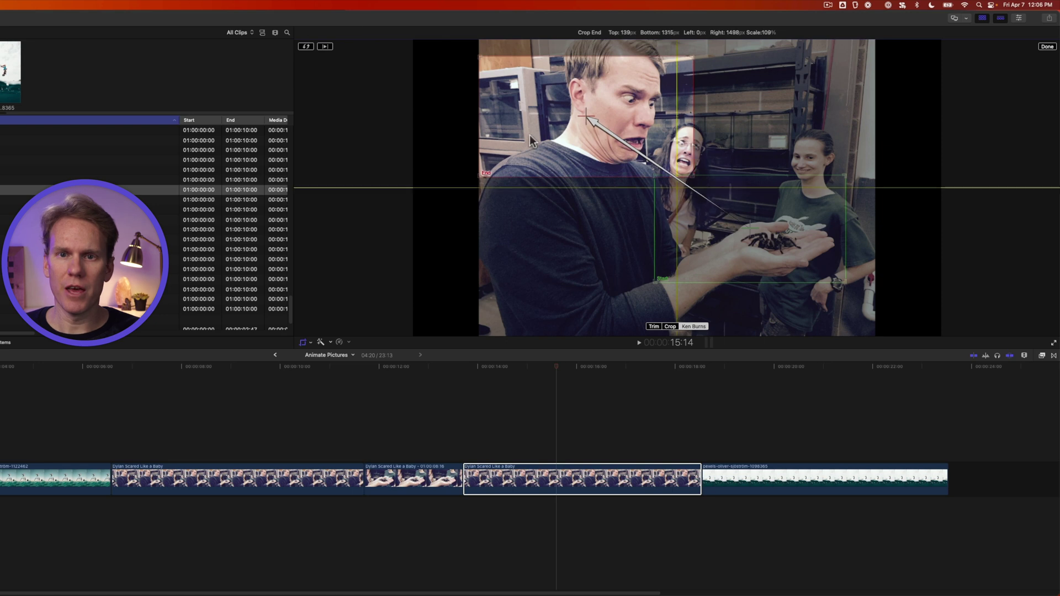
drag(529, 135, 593, 126)
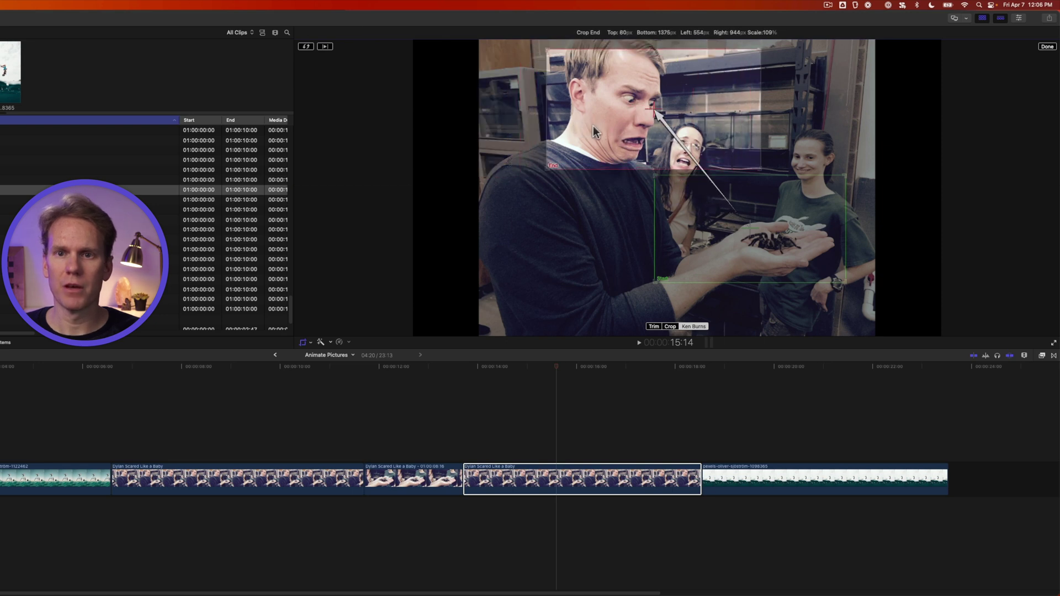
click(1047, 47)
Trim the first spider piece, set the freeze frame to 1 second, and make a compound clip.
click(288, 478)
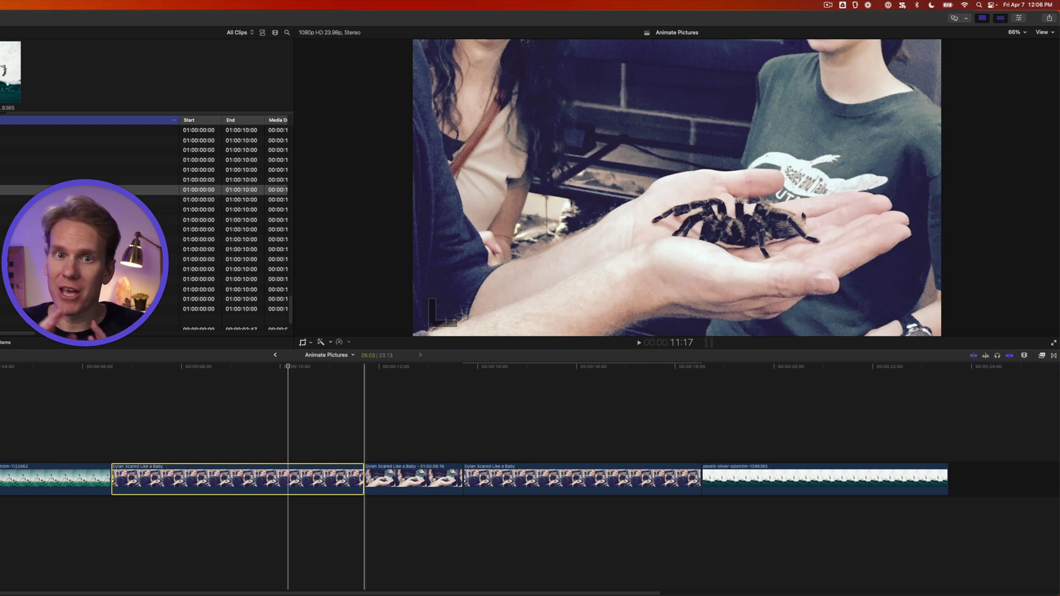
drag(363, 486, 403, 486)
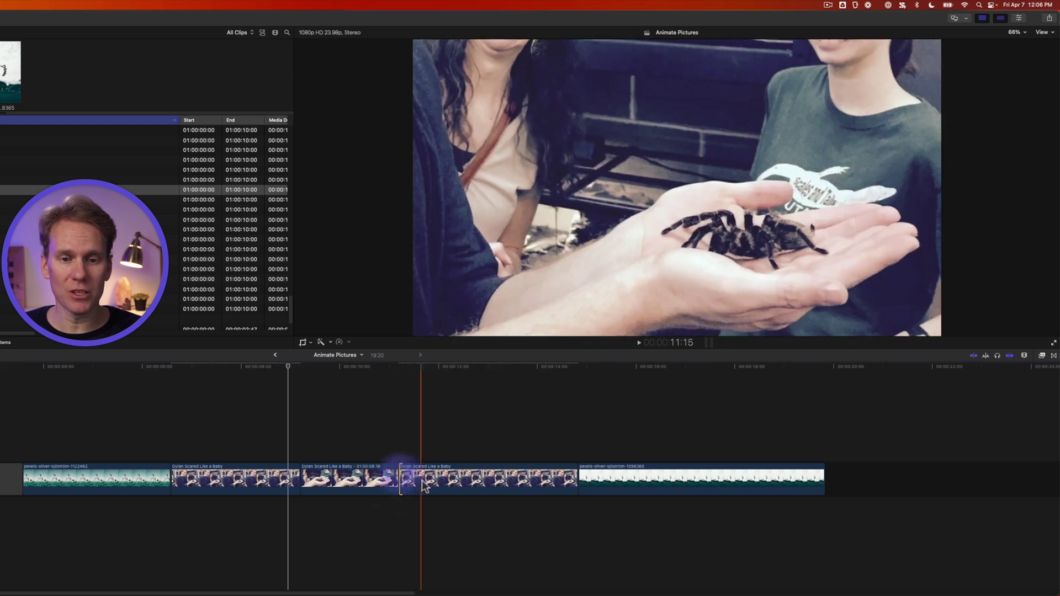
click(372, 485)
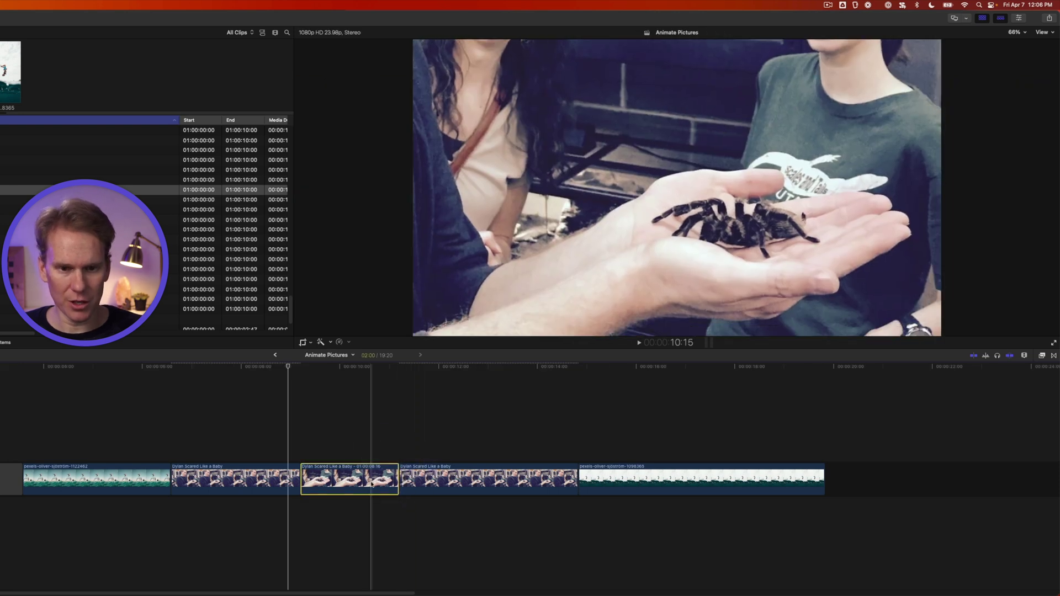
key(ctrl+d)
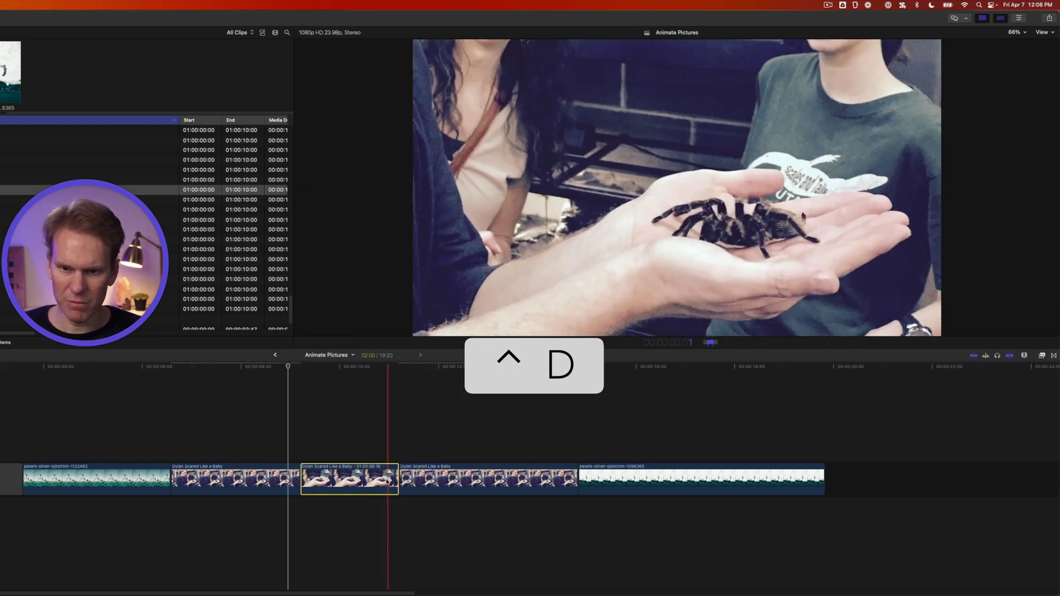
key(Return)
key(space)
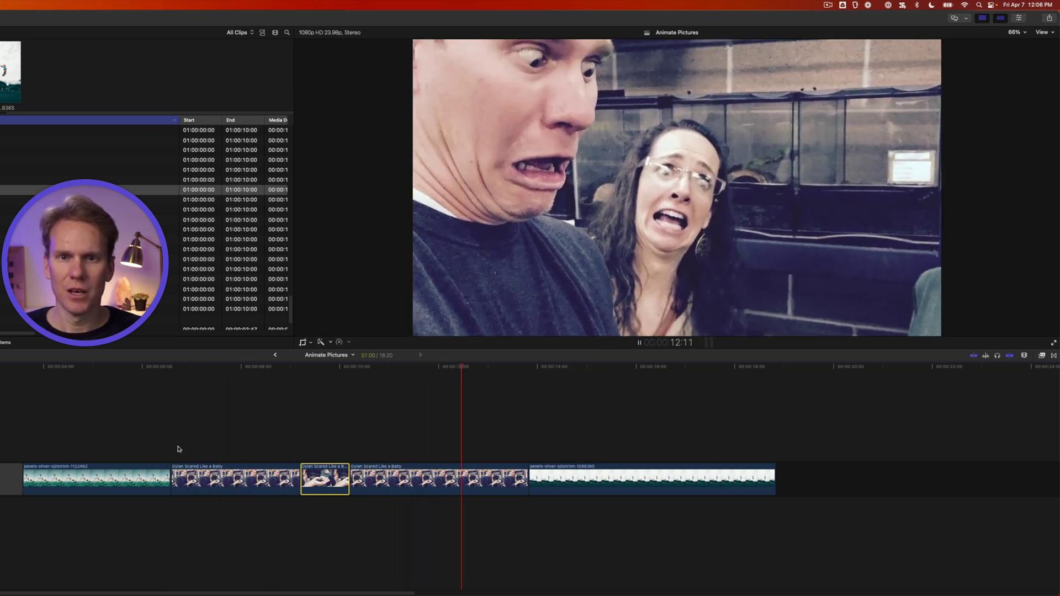
key(space)
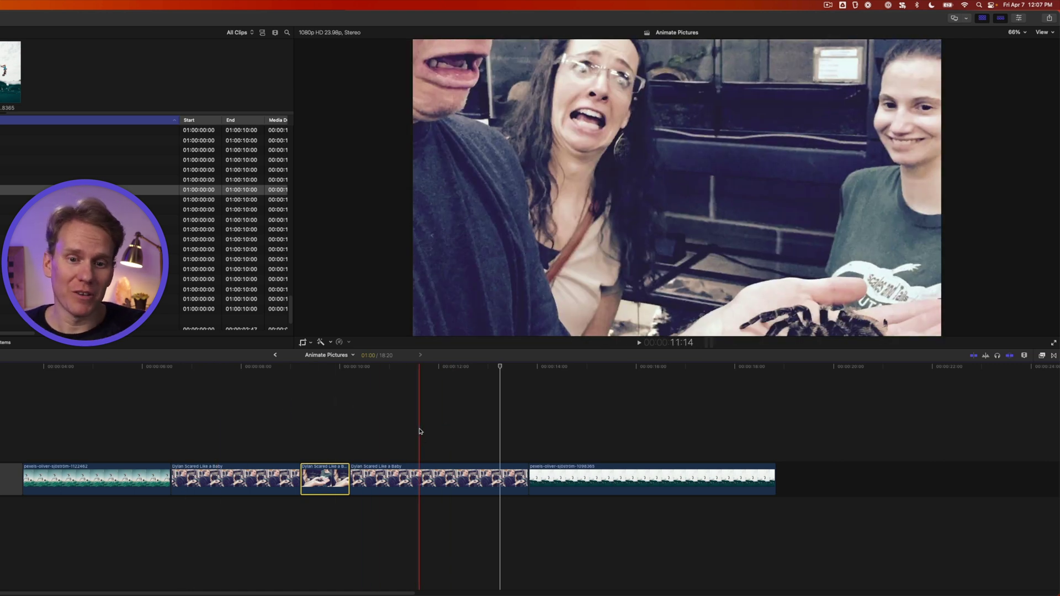
key(space)
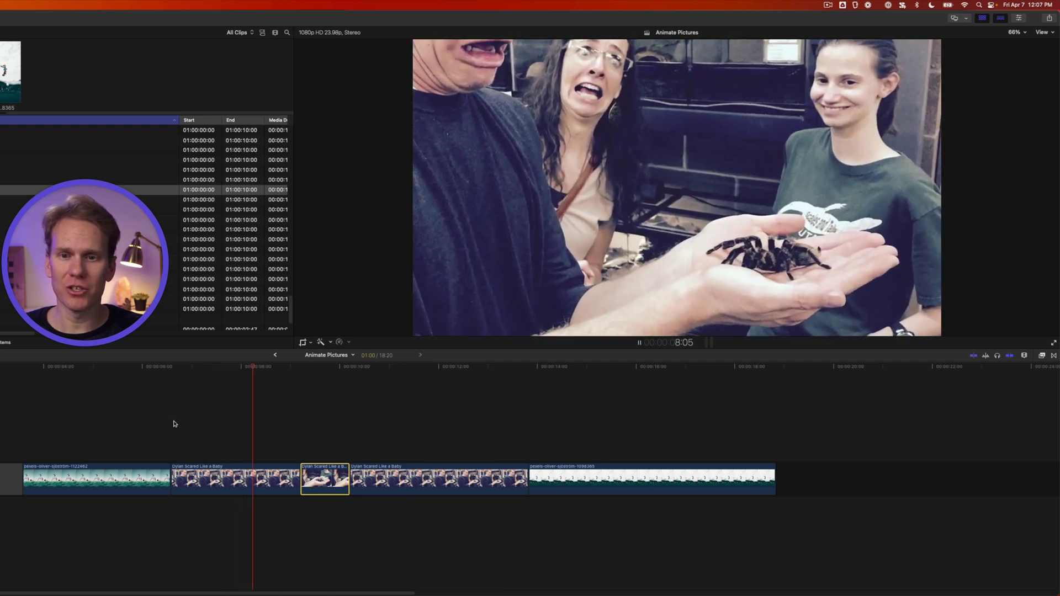
key(space)
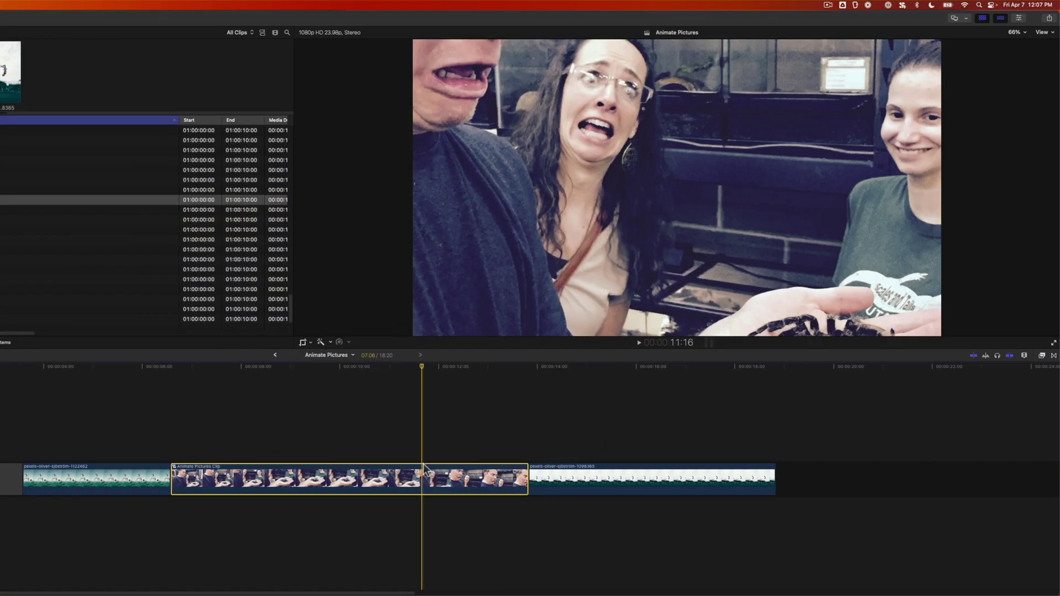
Apply the Comic Cool effect from Comic Looks to the compound spider clip.
click(1041, 356)
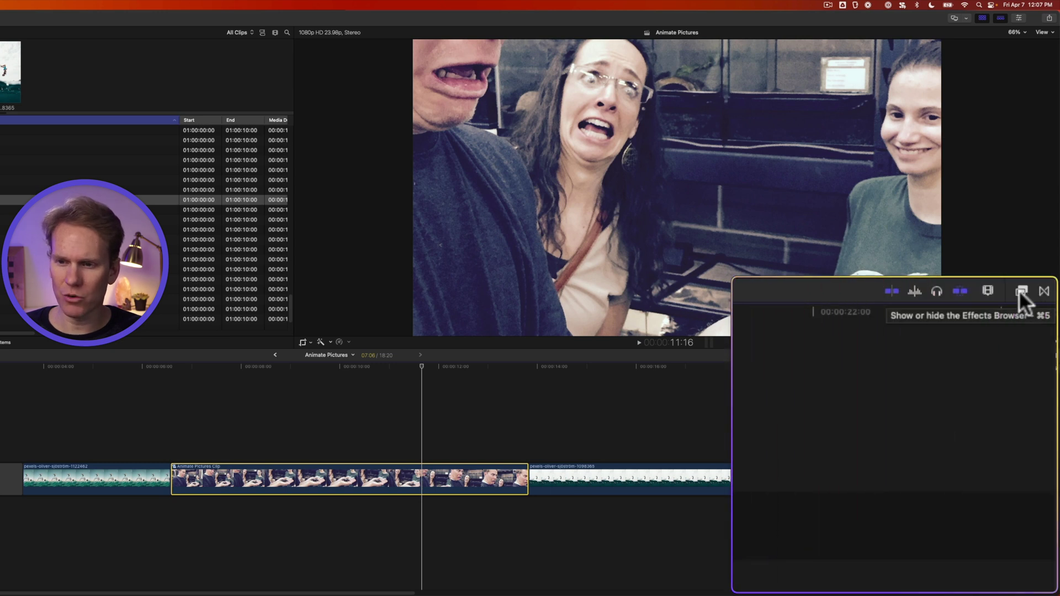
scroll(793, 554, down, 2)
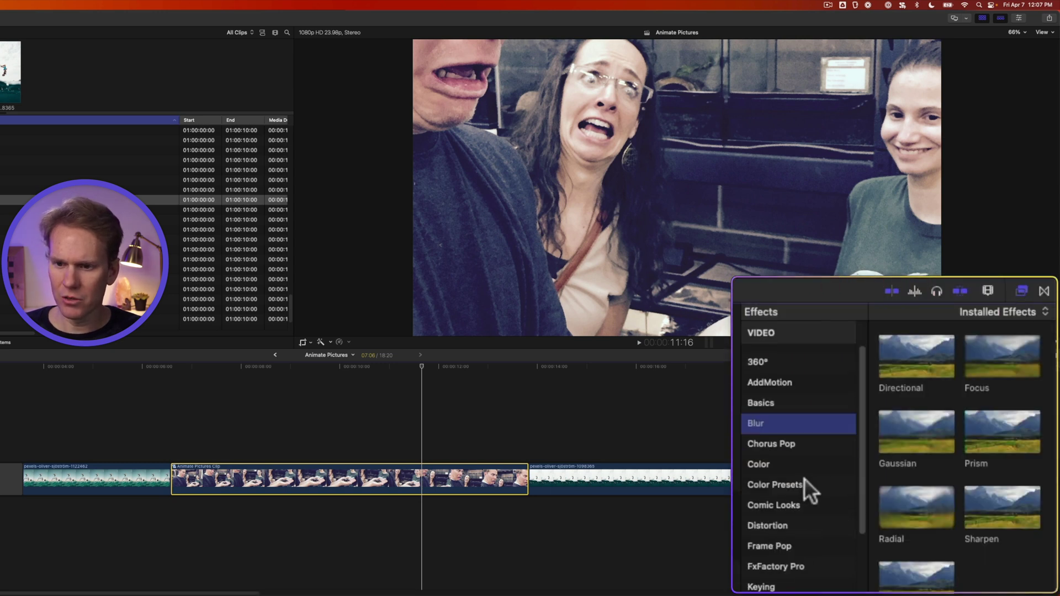
click(799, 503)
drag(1020, 349, 415, 477)
Keyframe Comic Cool's Mix from 0 at the clip start to 100 a few frames later.
key(Up)
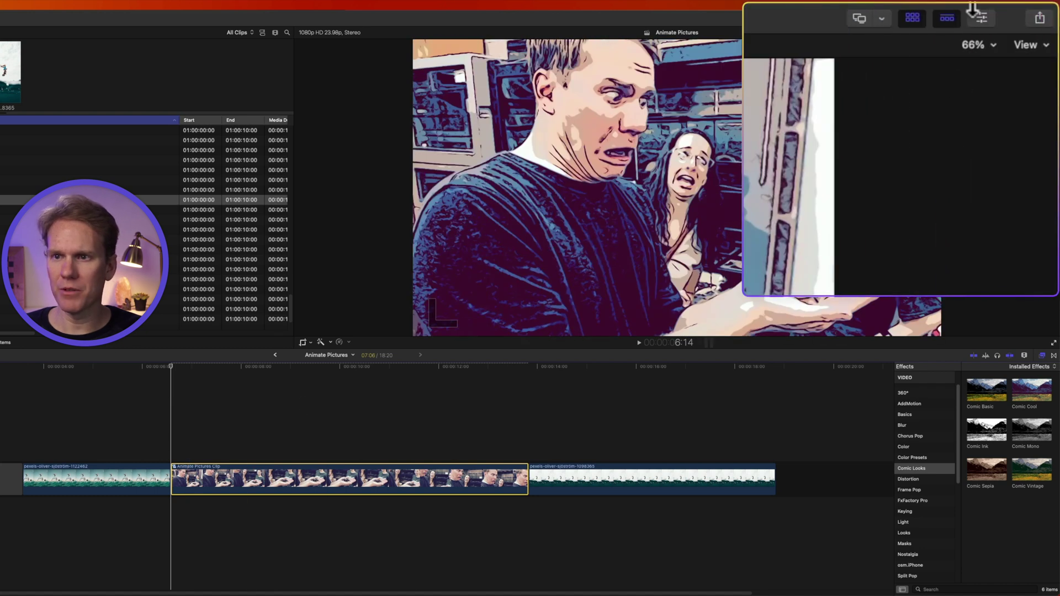
click(979, 15)
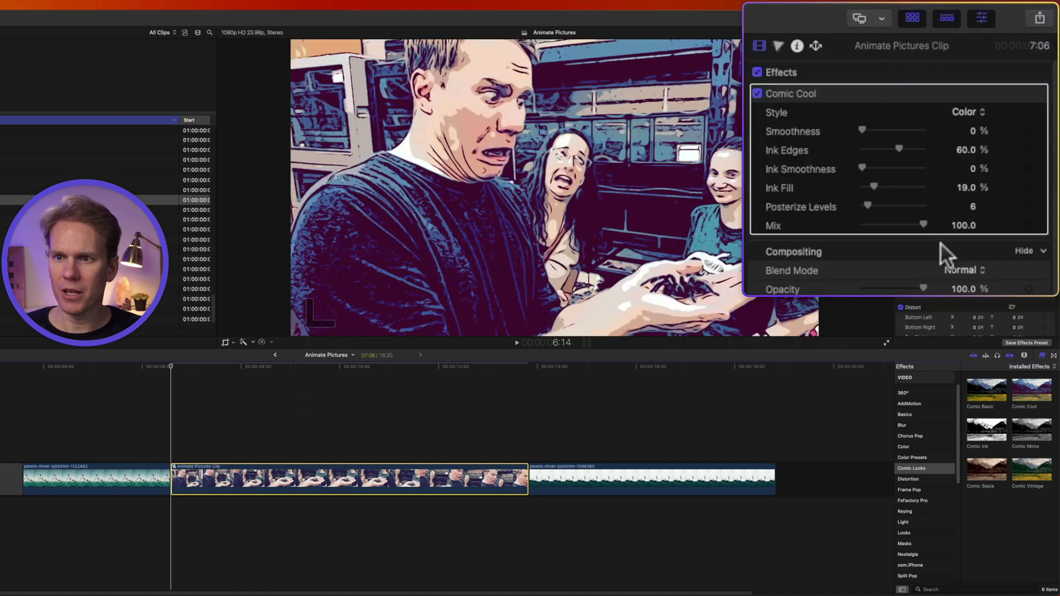
click(1028, 225)
drag(986, 223, 816, 222)
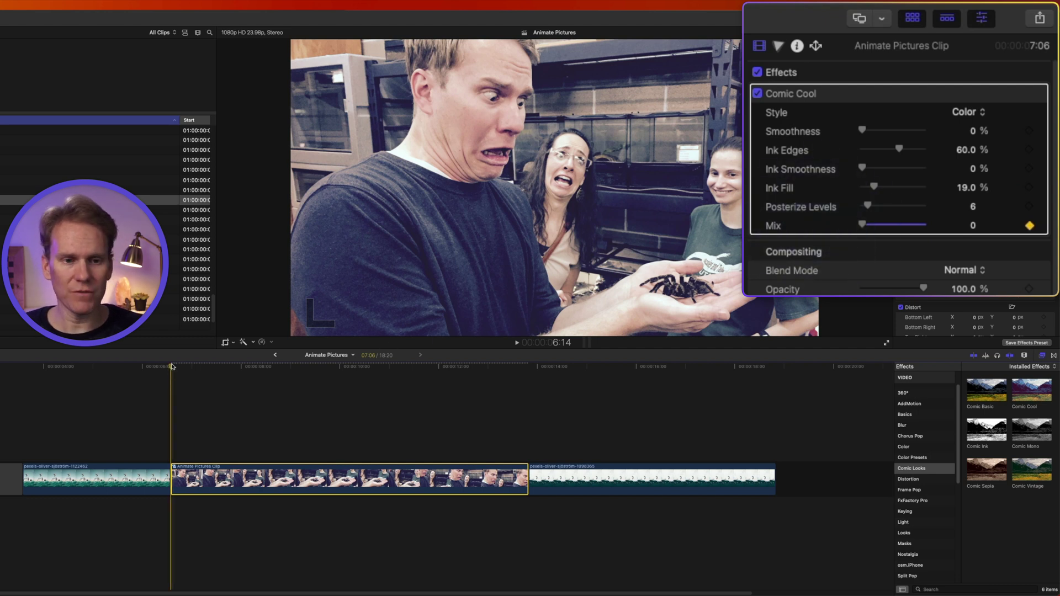
key(shift+Right)
key(shift+Right)
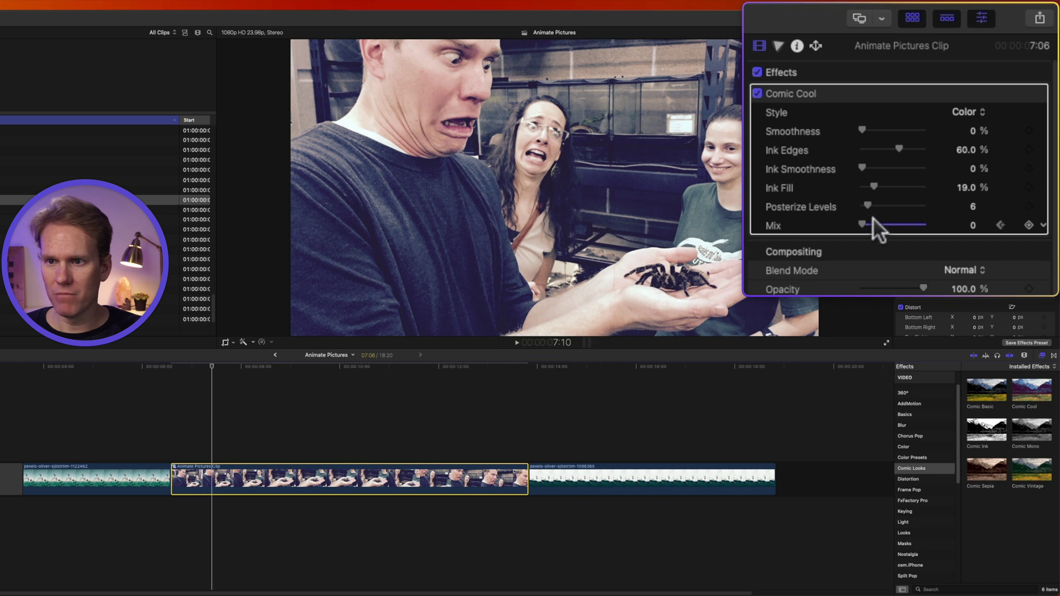
drag(873, 223, 943, 223)
Set the comic style to Black & White with Smoothness 17.43 % and preview the fade-in.
click(971, 112)
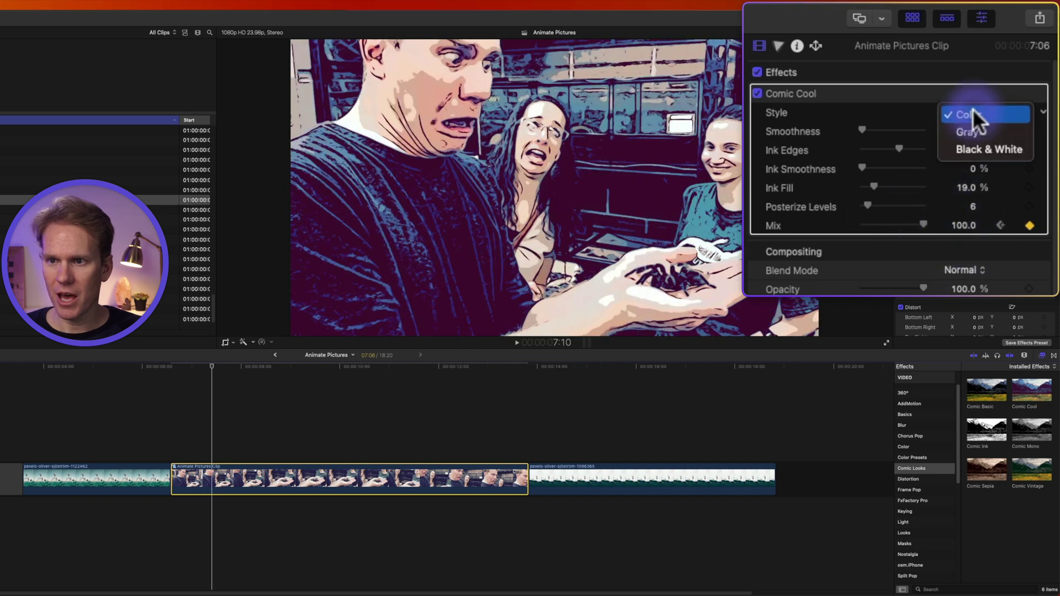
click(977, 148)
drag(863, 166, 884, 188)
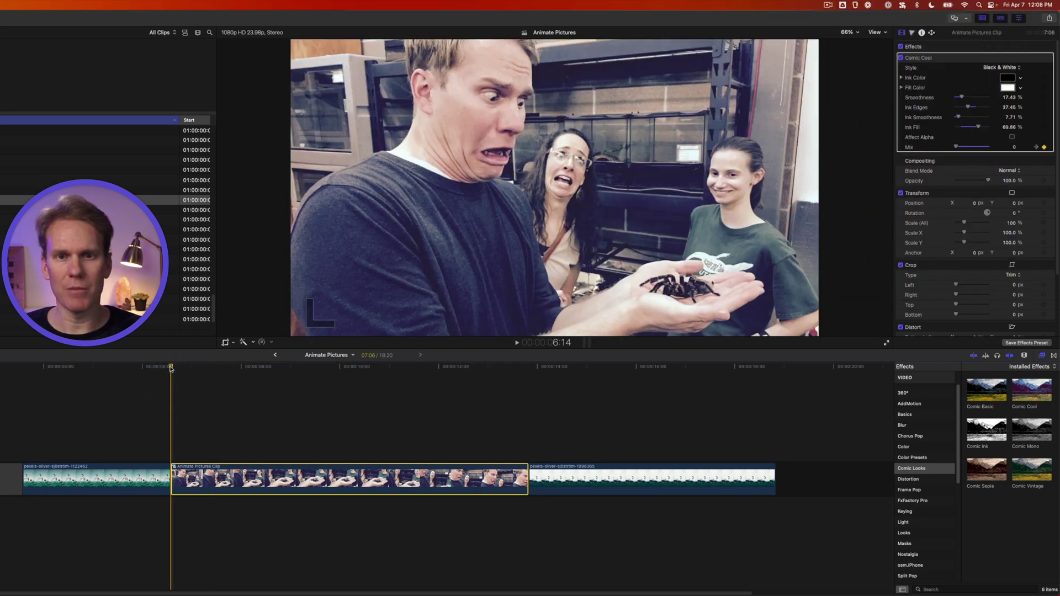
key(space)
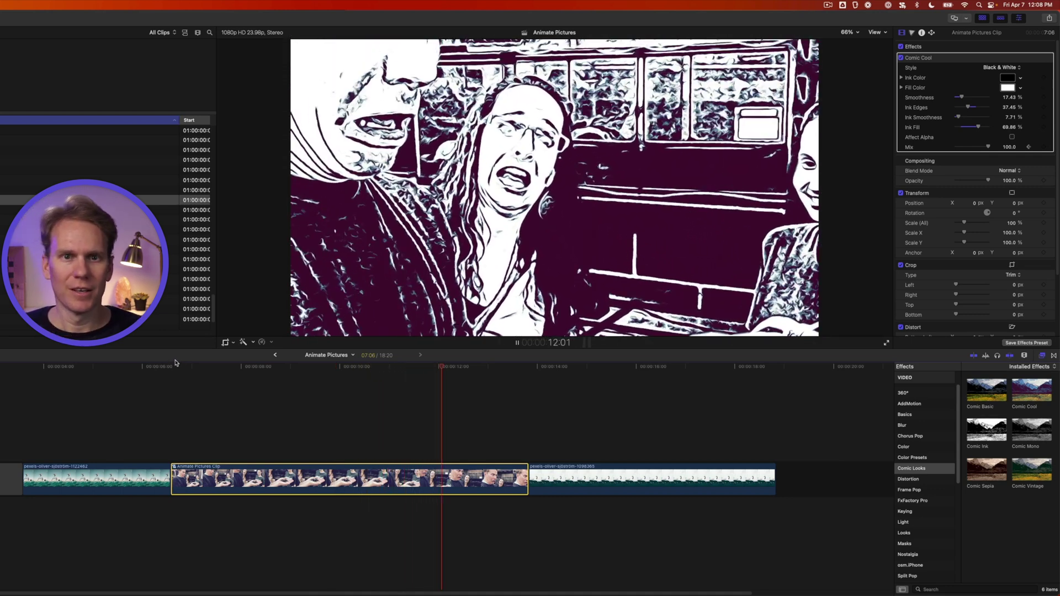
key(space)
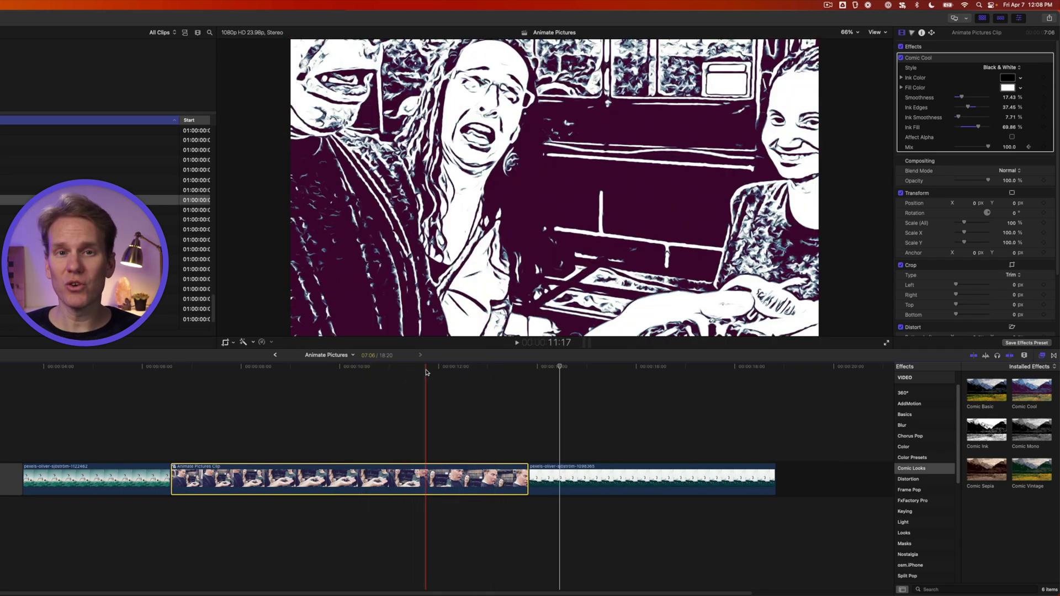
Apply the Stylize Handheld effect to the sailboat photo.
click(932, 60)
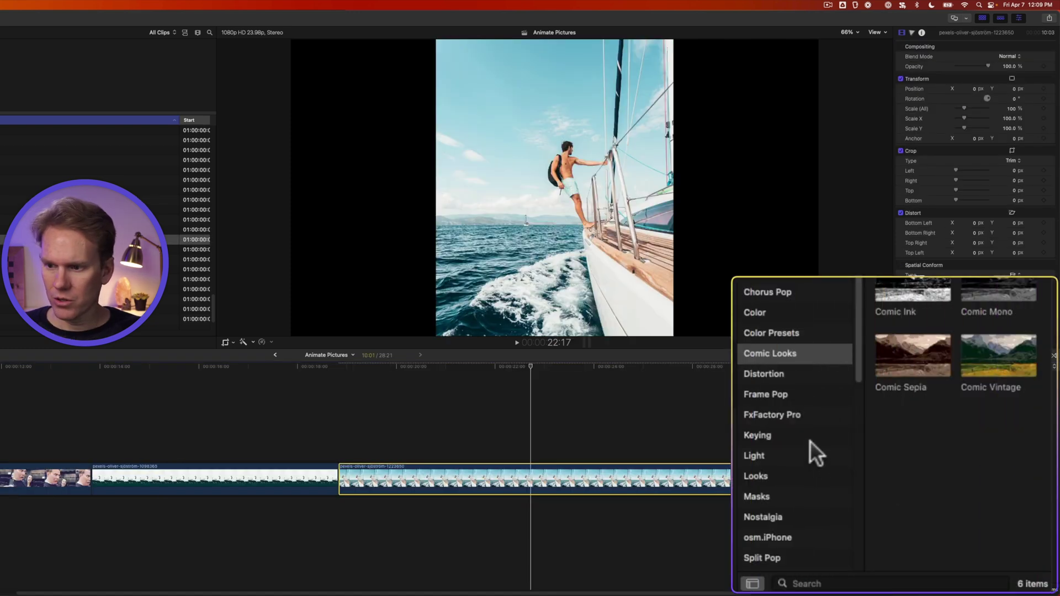
scroll(927, 541, down, 3)
click(799, 492)
scroll(946, 404, down, 6)
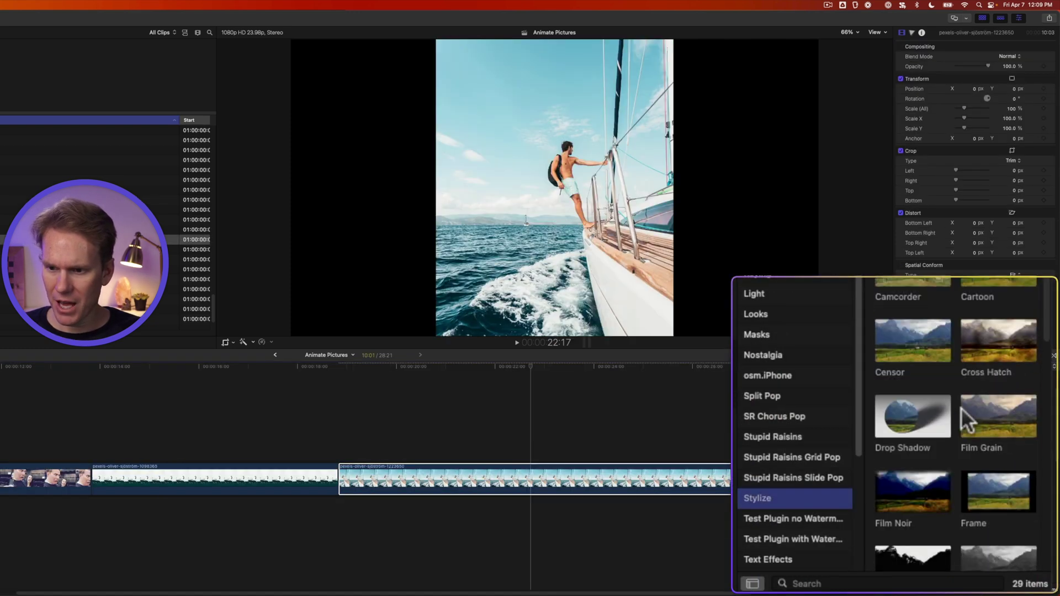
drag(906, 412, 604, 478)
Set the sailboat photo's Spatial Conform Type to Fill and preview it.
click(563, 476)
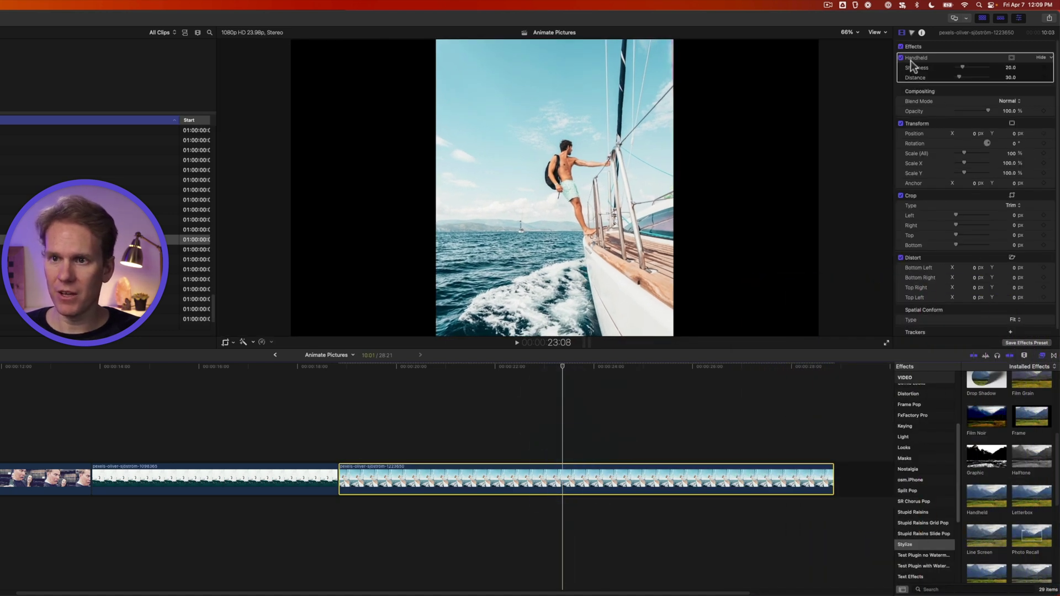
scroll(949, 238, down, 1)
click(1014, 312)
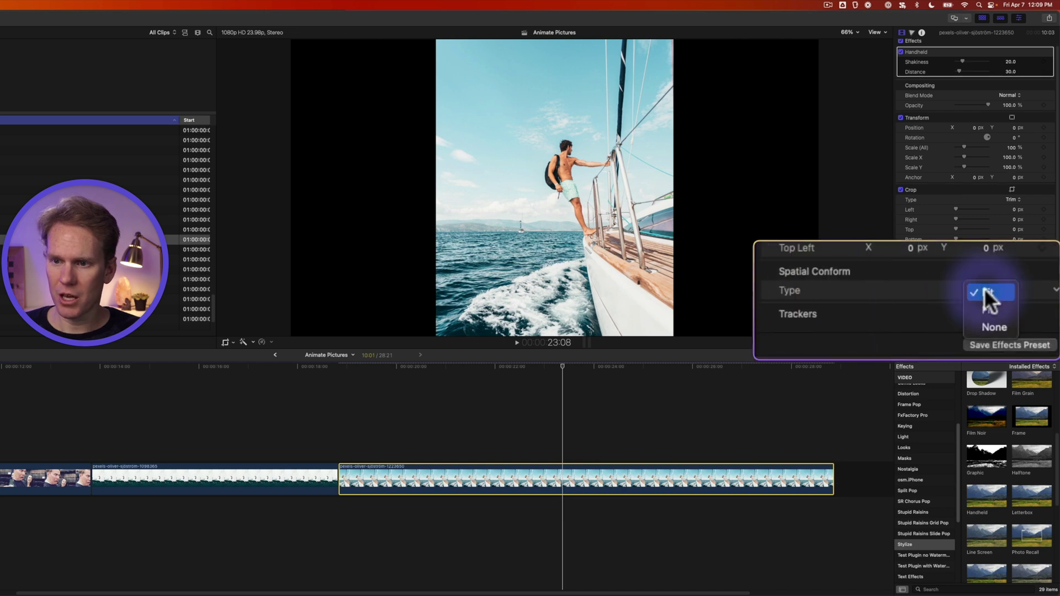
click(1016, 320)
key(space)
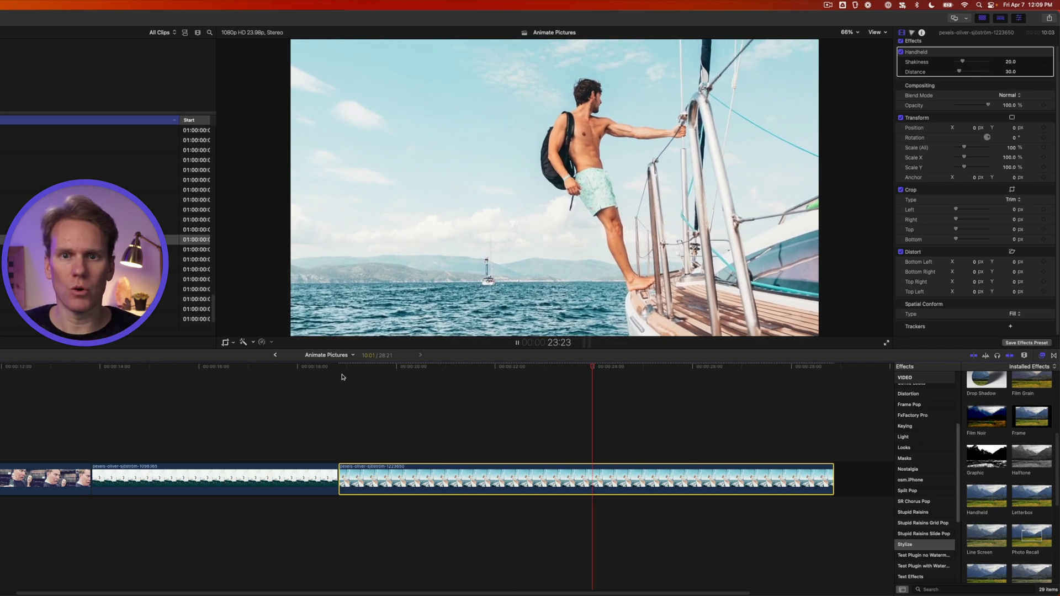
key(space)
Raise the Handheld Shakiness to 31.82 and Distance to 48.69, then review the shake.
click(933, 53)
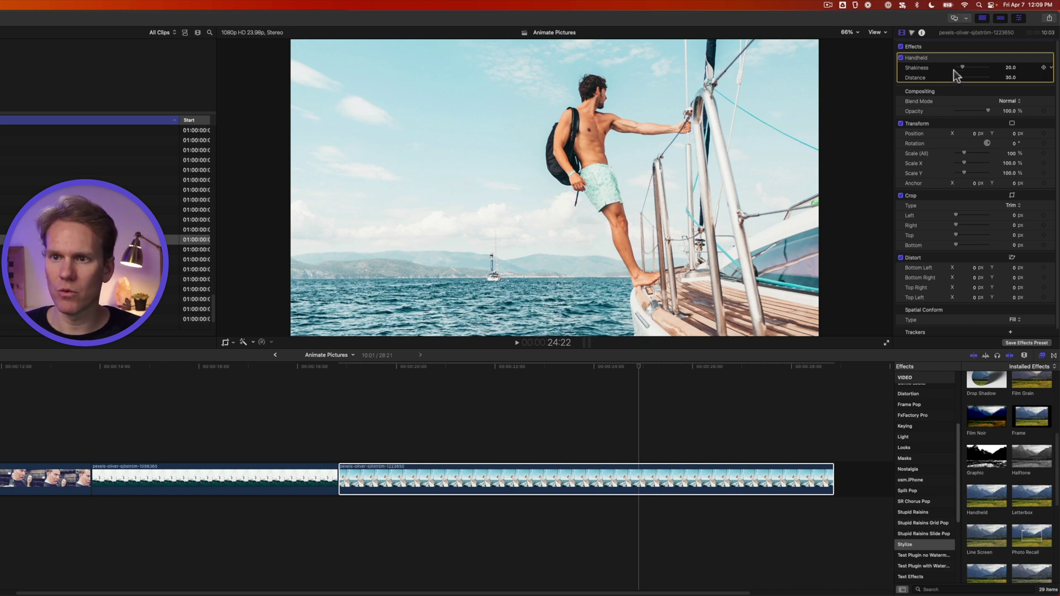
drag(963, 67, 960, 77)
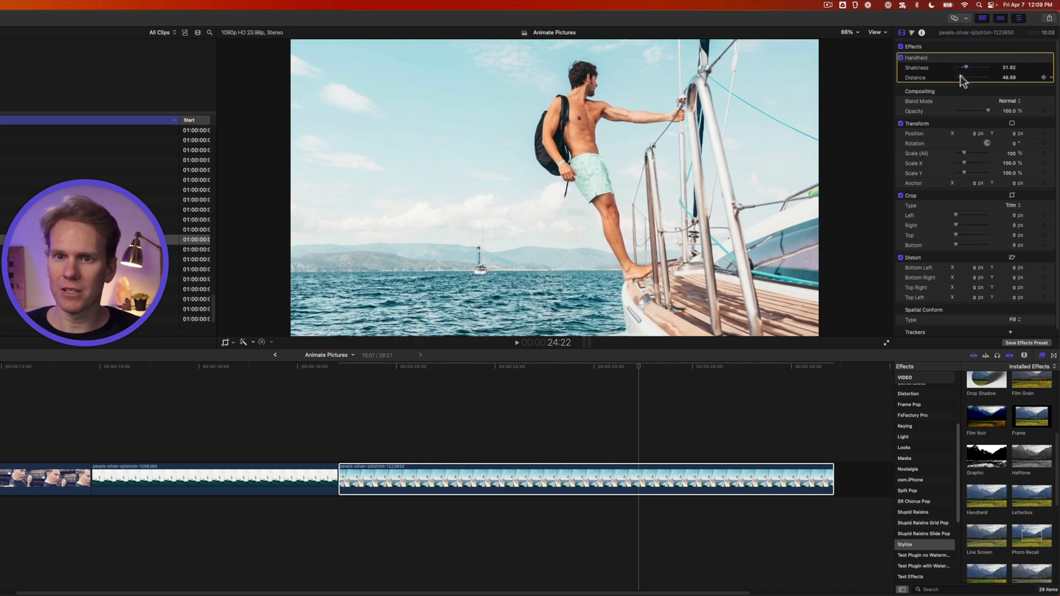
key(space)
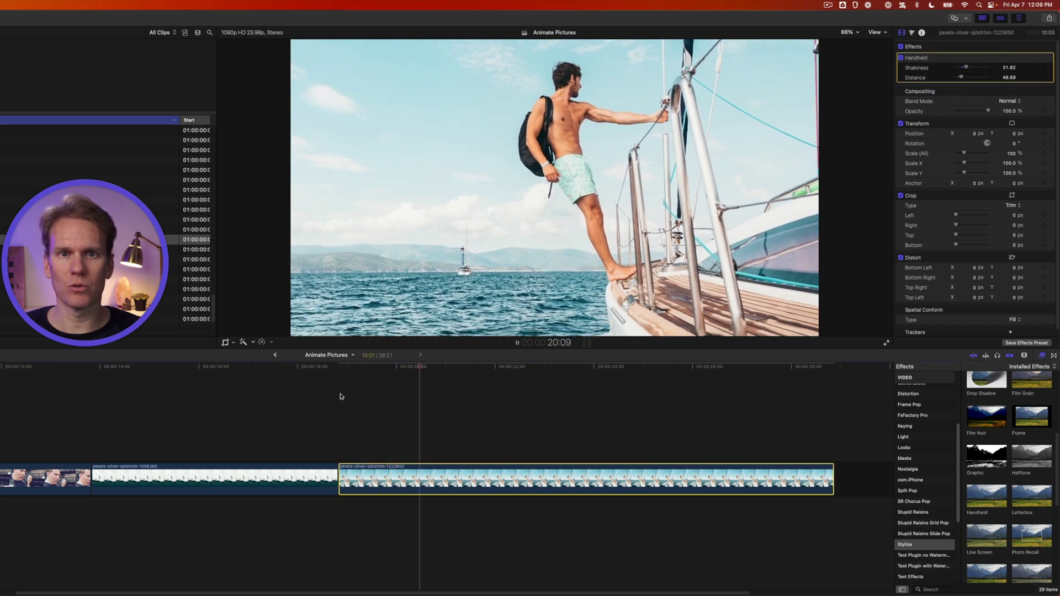
key(space)
key(space)
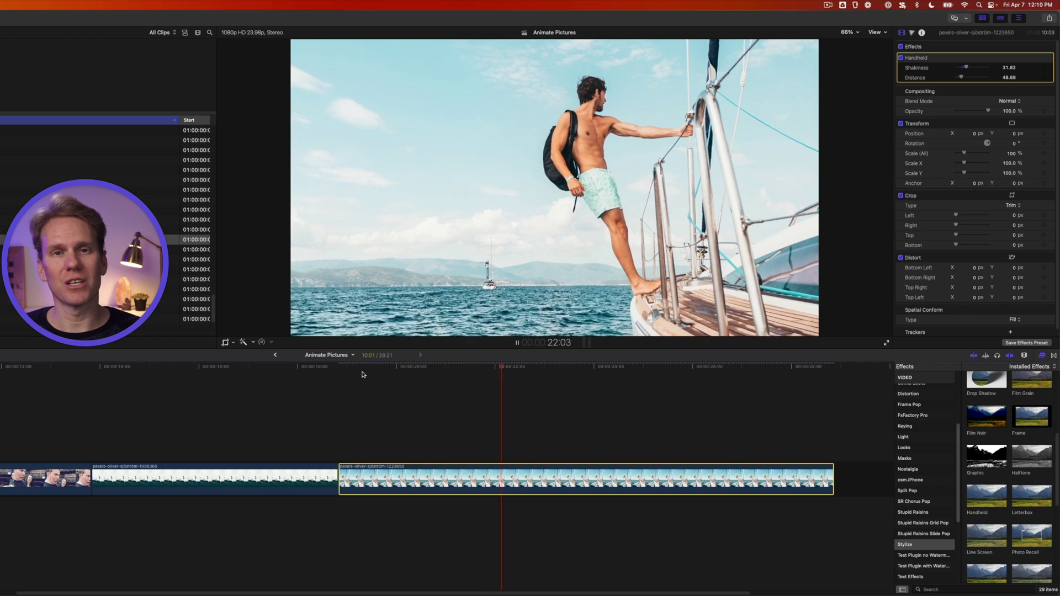
key(space)
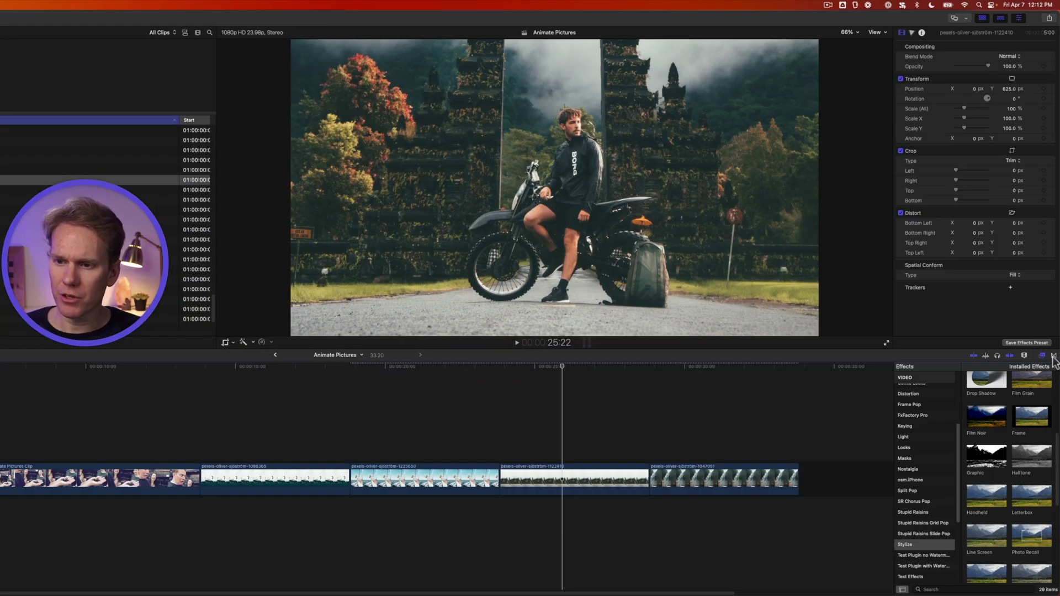
Place the Stylized Boomerang transition between the sailboat and motorbike photos and play it back.
click(1053, 356)
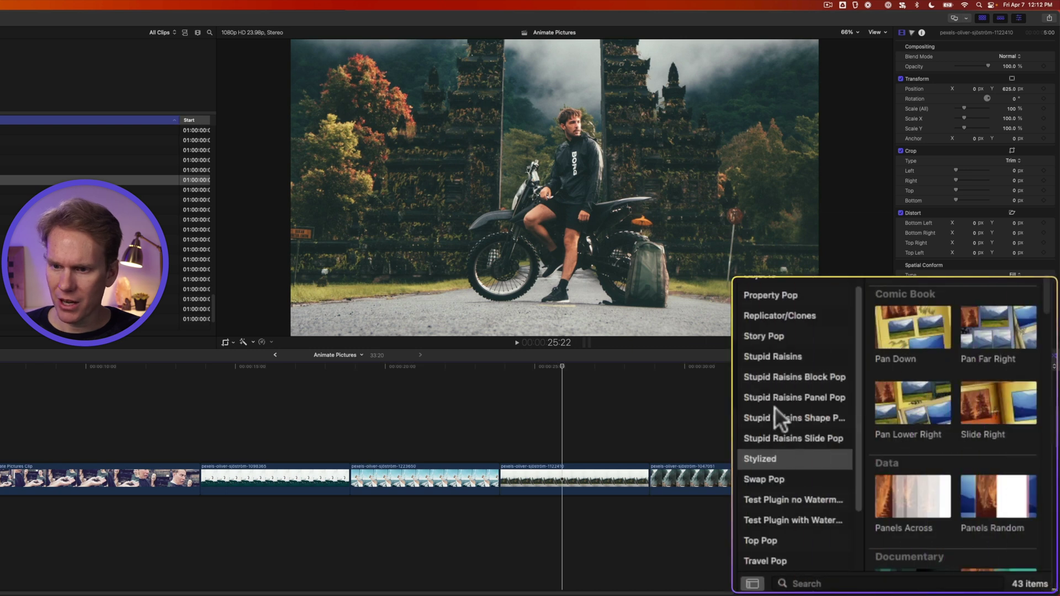
click(934, 523)
scroll(972, 387, down, 15)
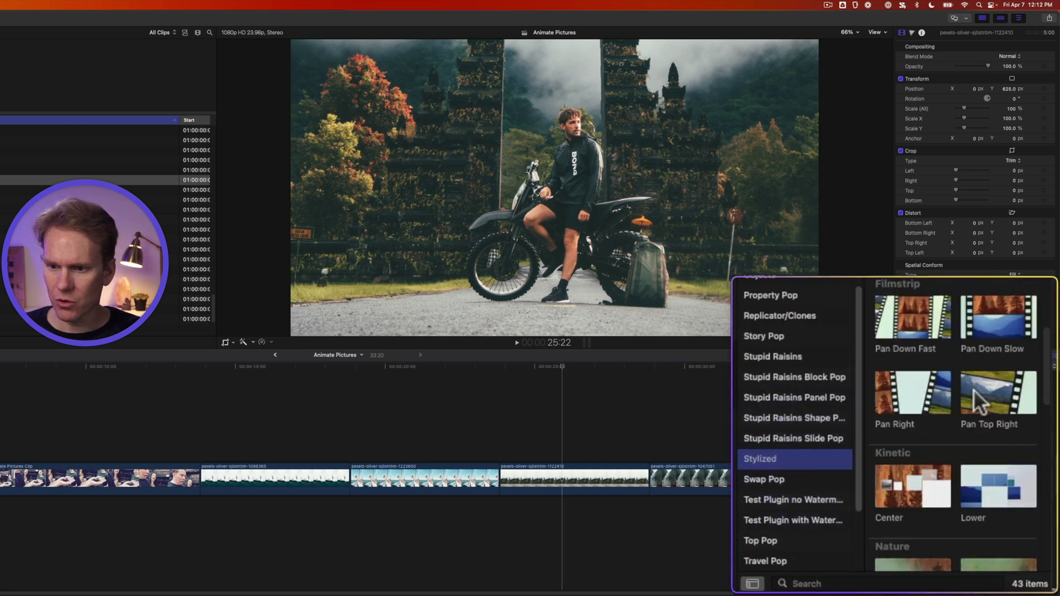
scroll(975, 395, down, 4)
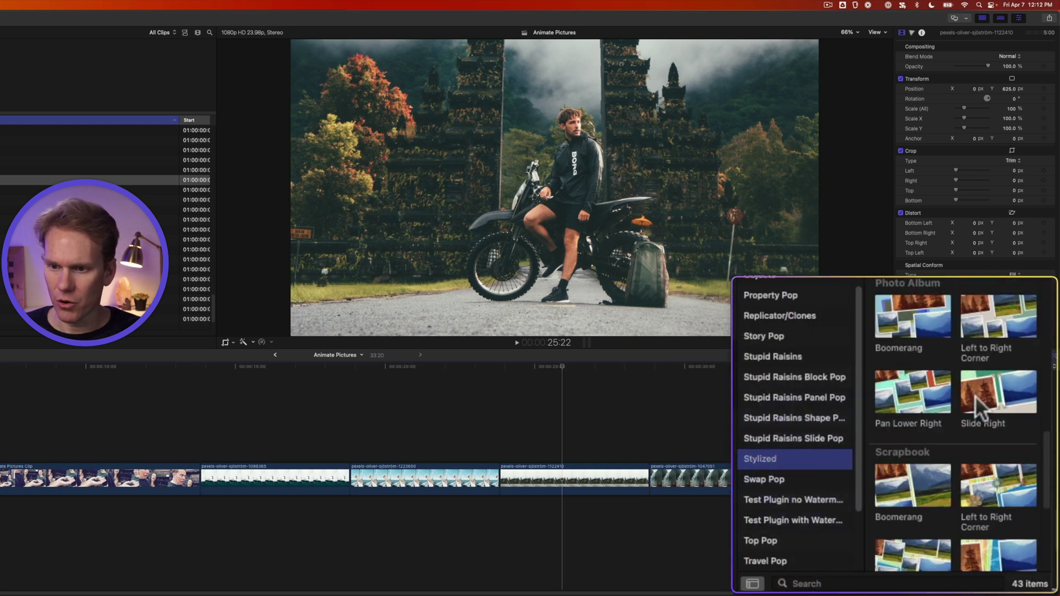
drag(933, 325, 517, 484)
click(469, 368)
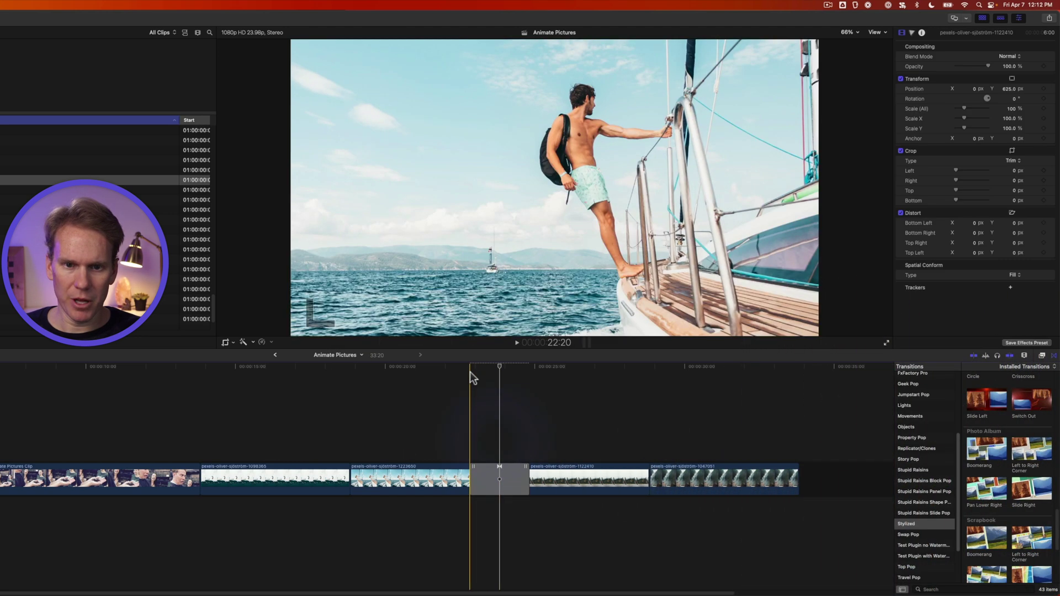
key(space)
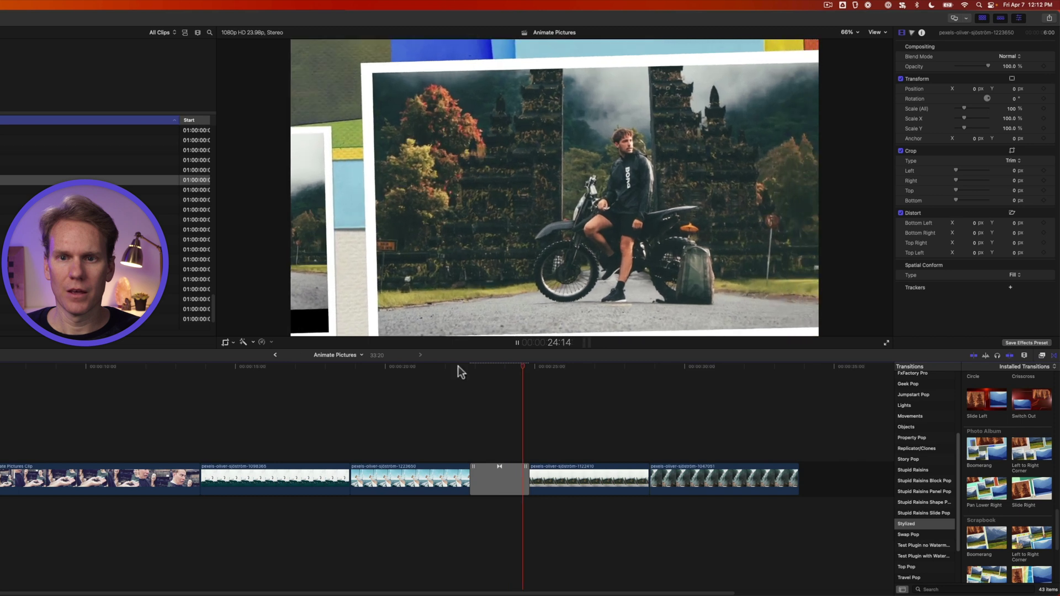
key(space)
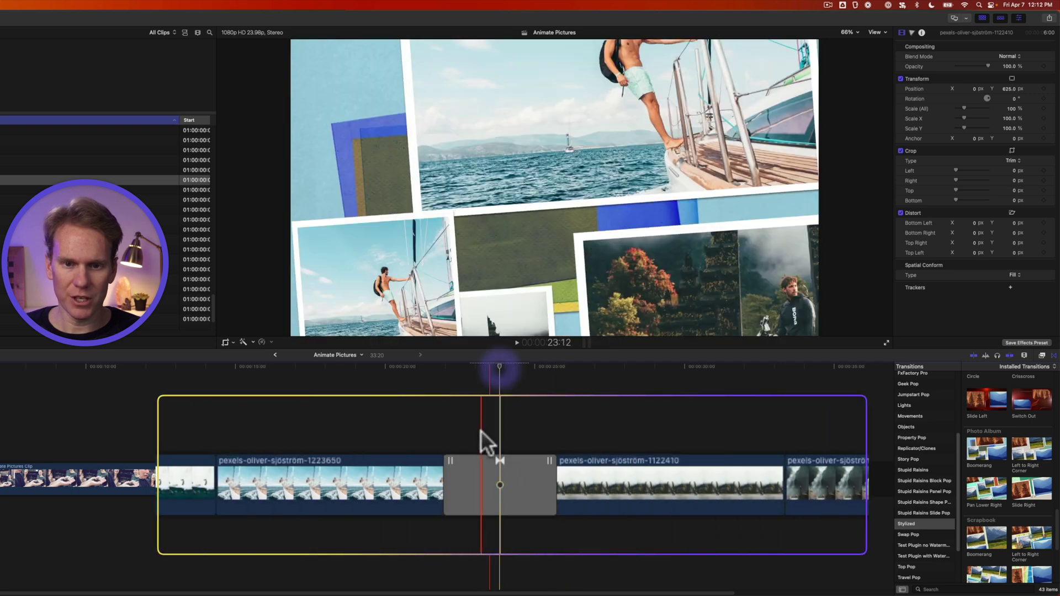
click(499, 480)
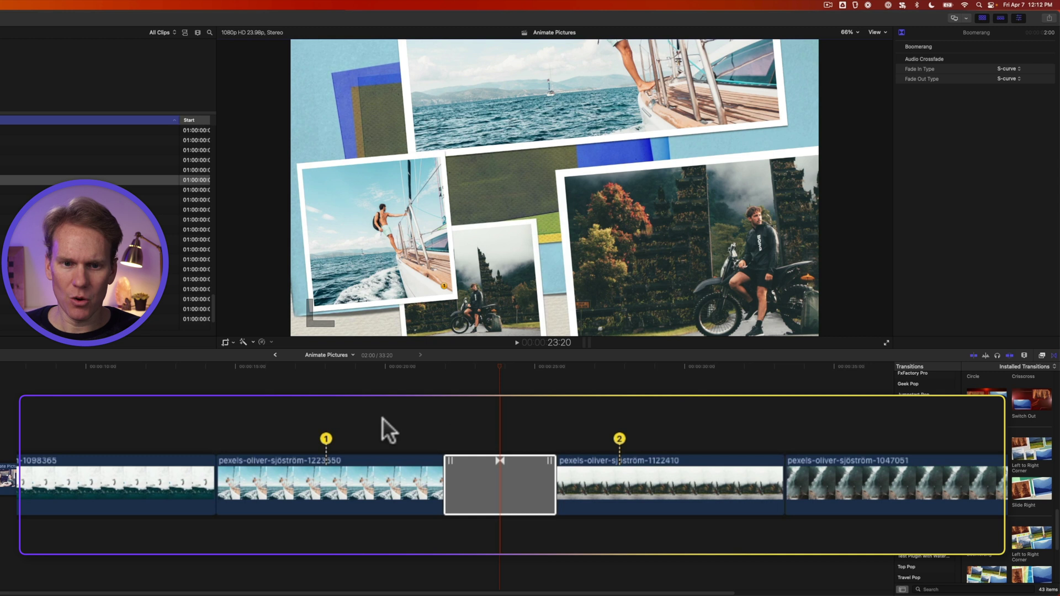
Point Boomerang's photo 1 at the diver clip and photo 2 at the waterfall clip, then shorten it.
drag(320, 440, 115, 439)
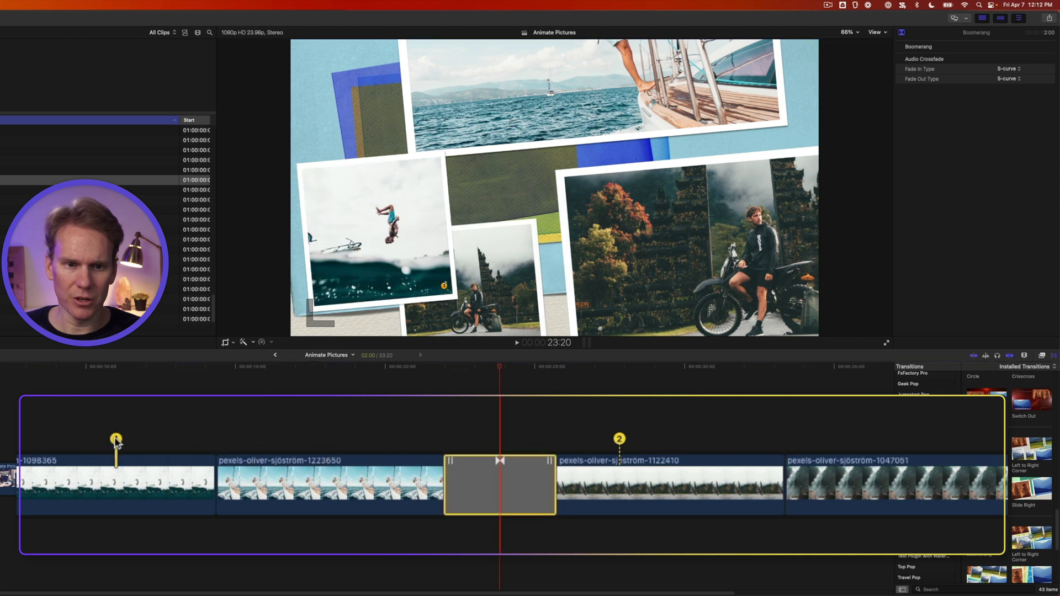
drag(622, 439, 849, 423)
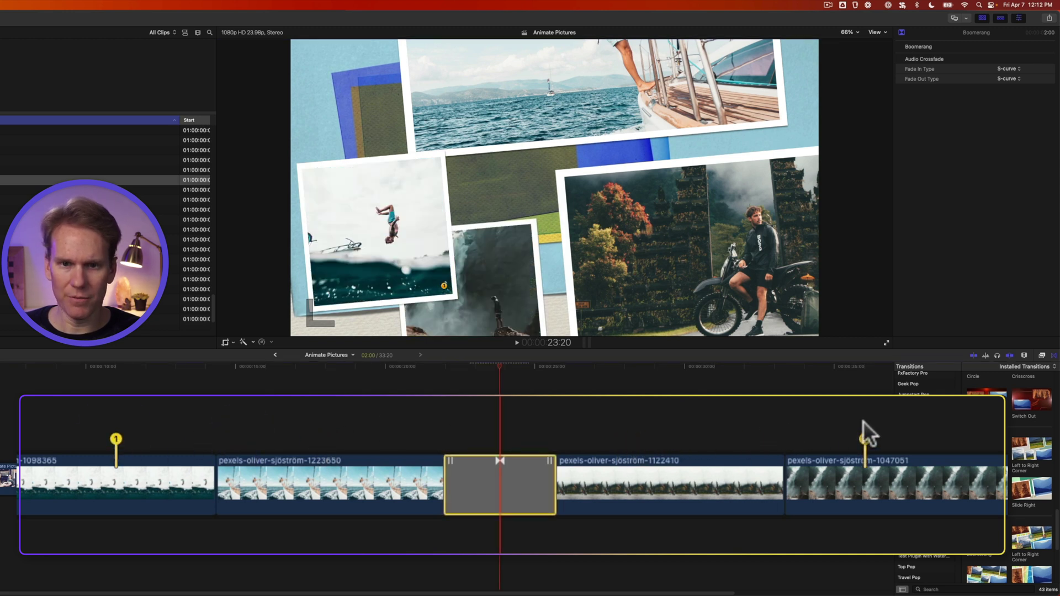
drag(446, 483, 469, 481)
key(space)
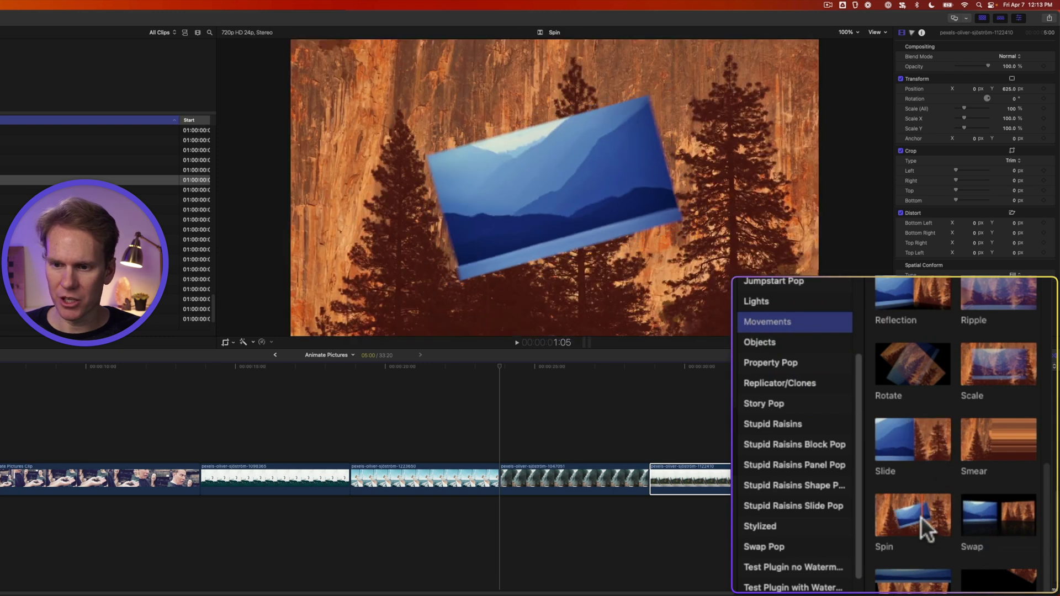
Add a Spin transition between the waterfall and motorbike clips, shorten it, and move its centre point.
drag(921, 517, 646, 484)
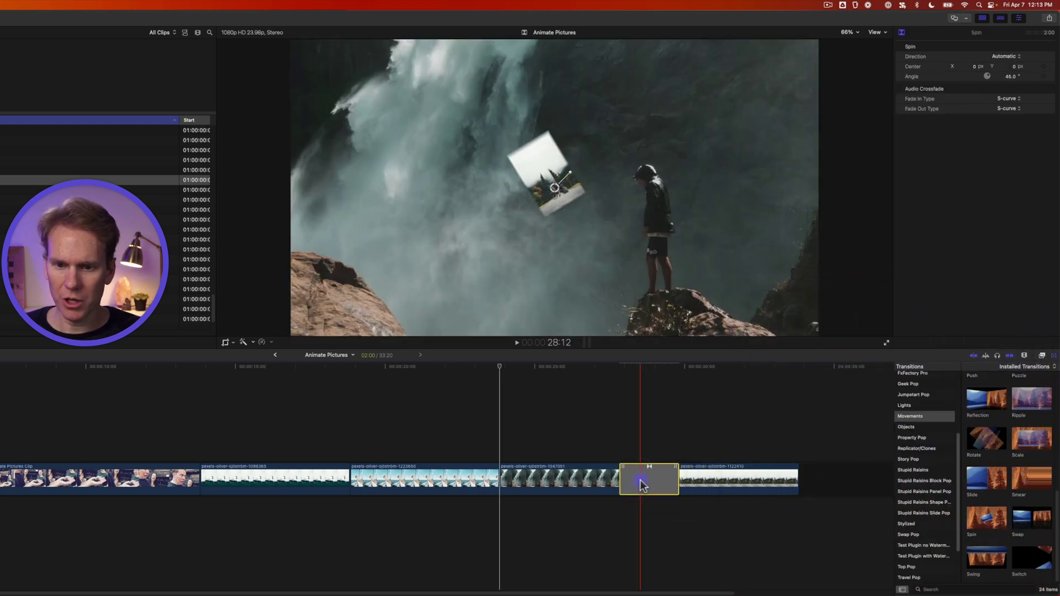
key(space)
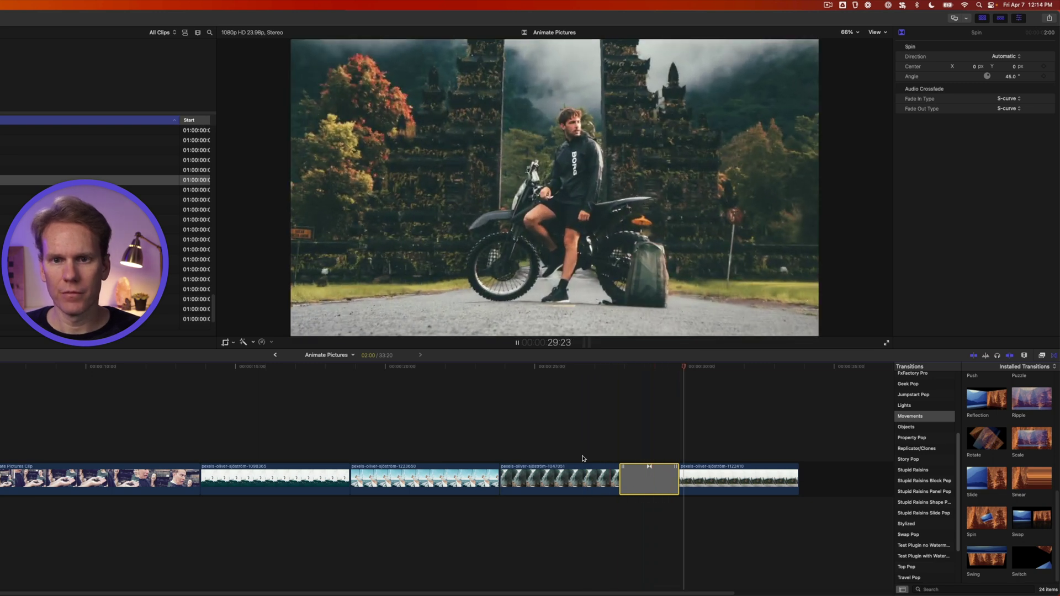
key(space)
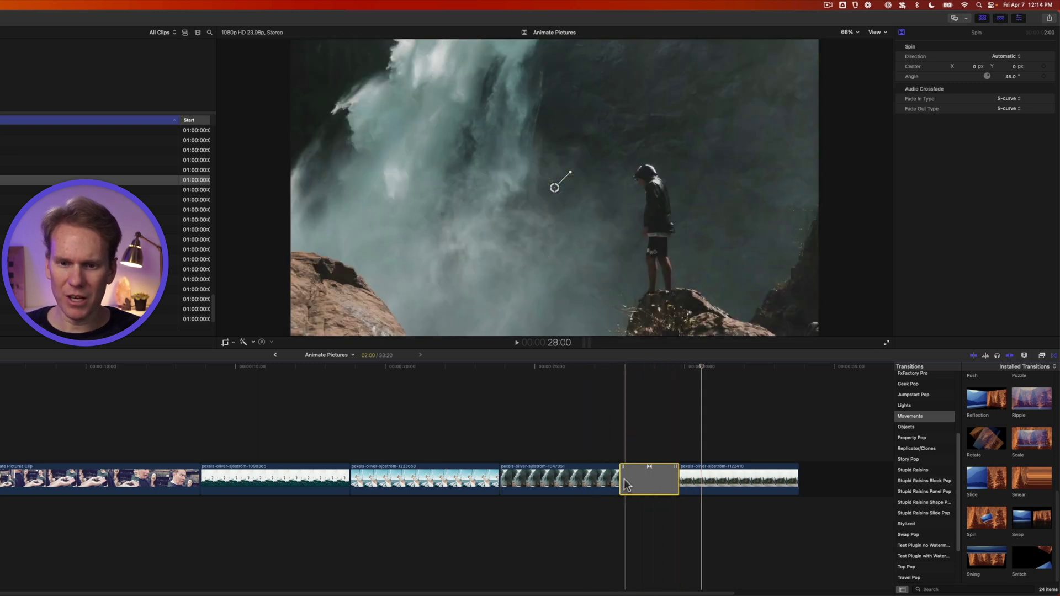
drag(626, 479, 646, 455)
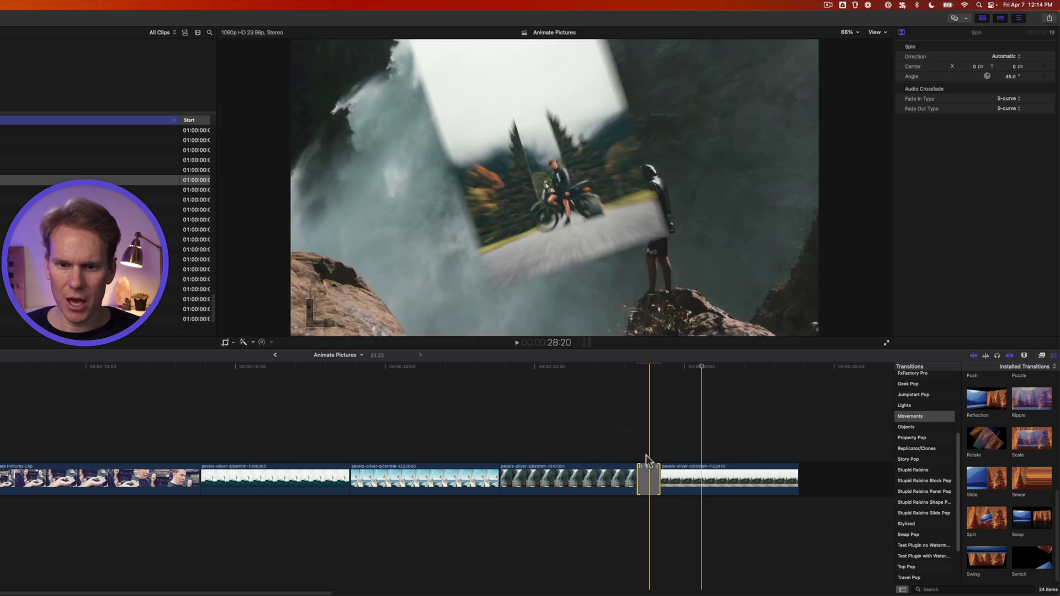
click(649, 478)
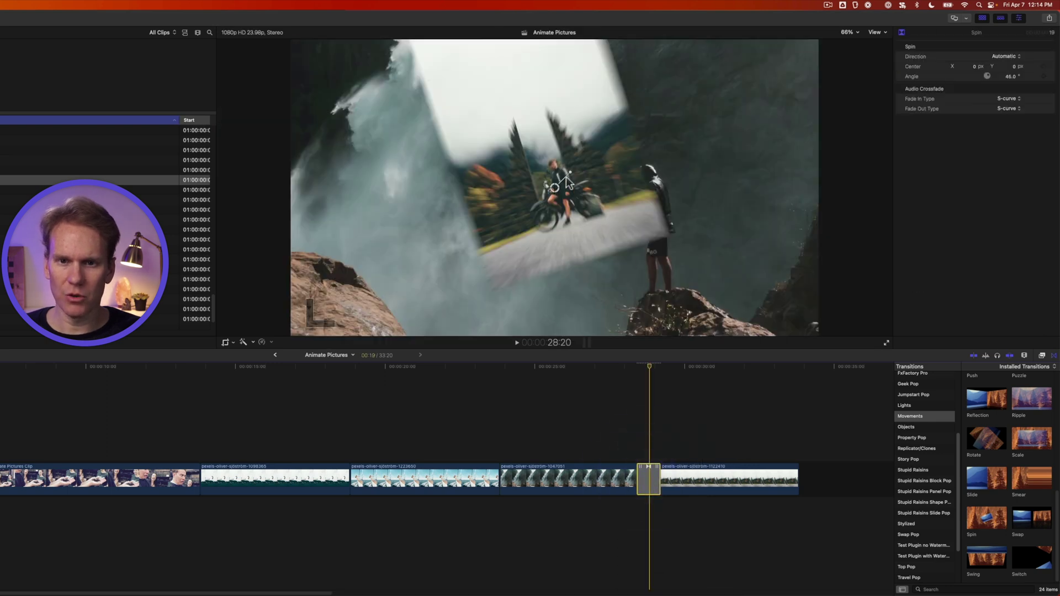
drag(555, 191, 289, 177)
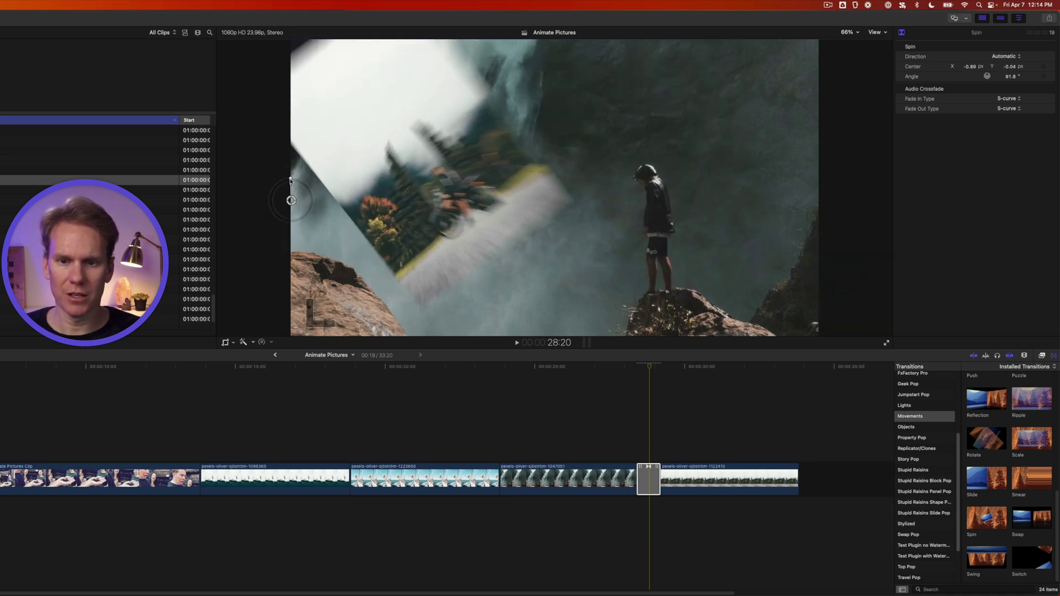
key(space)
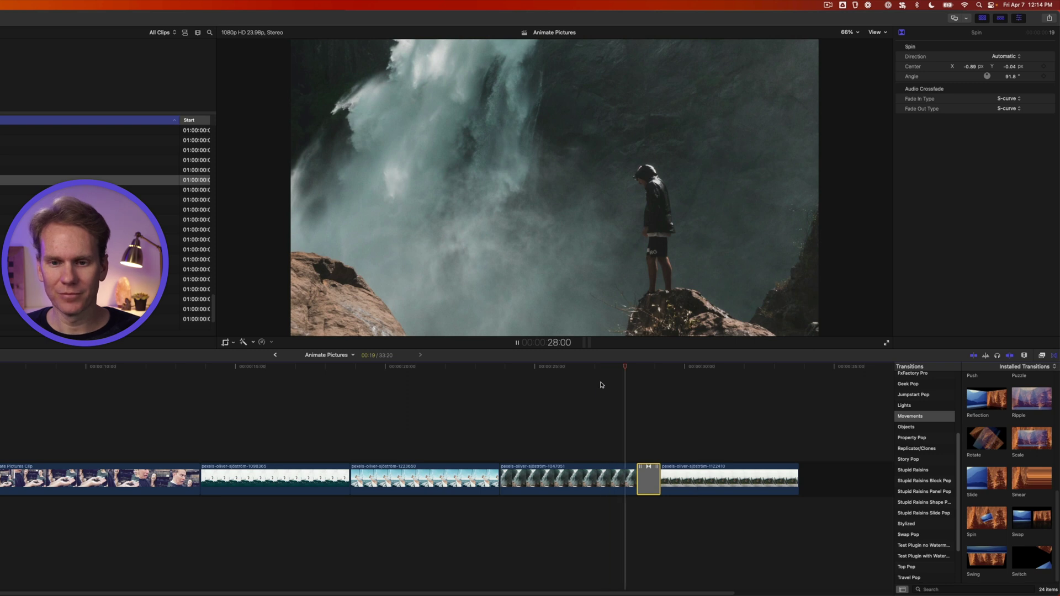
key(space)
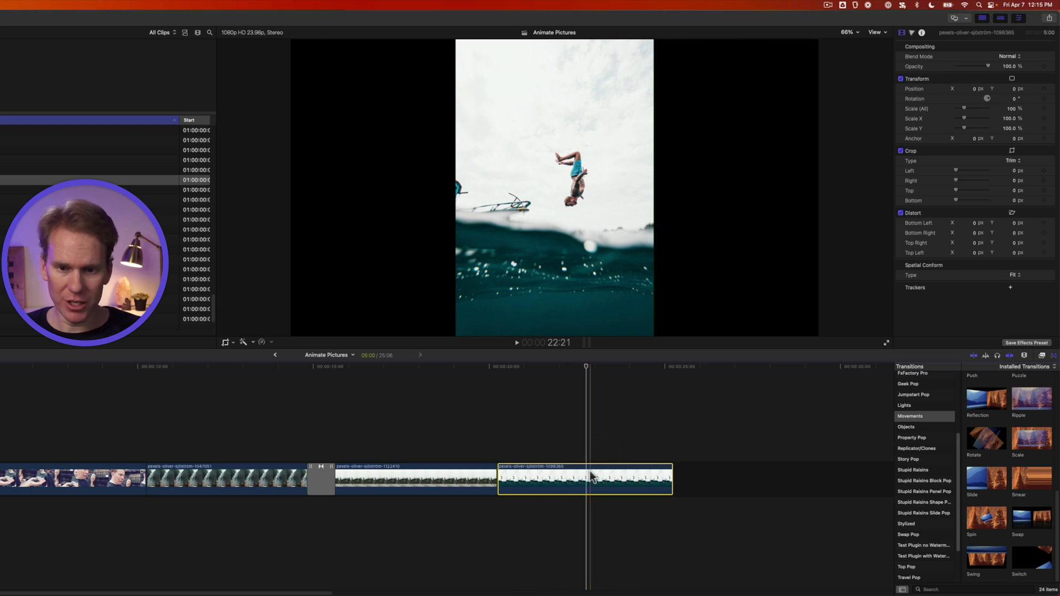
Stack a disabled connected copy of the diver clip above the original.
drag(590, 476, 589, 438)
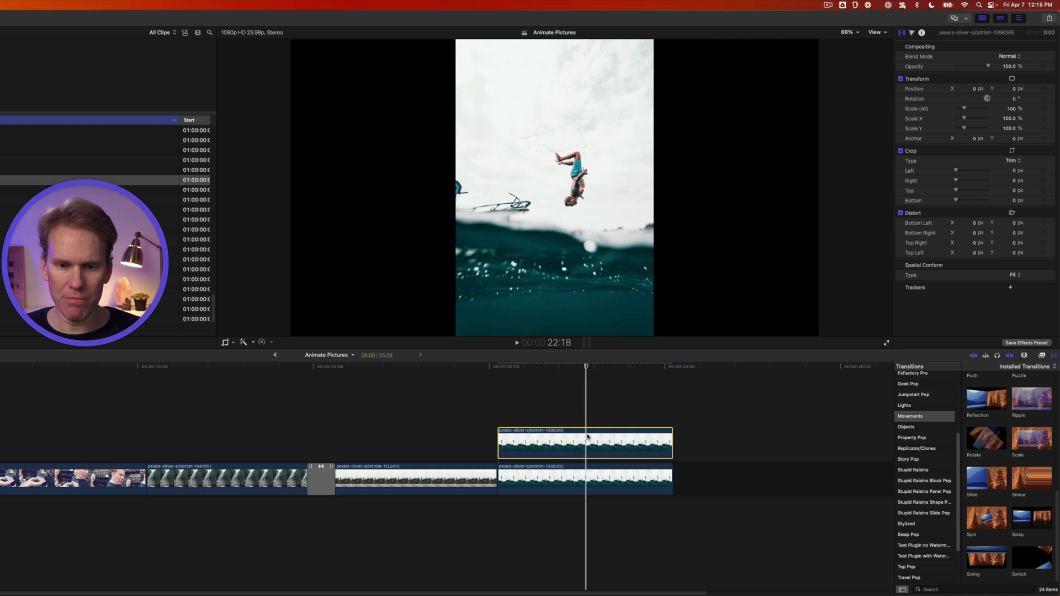
key(v)
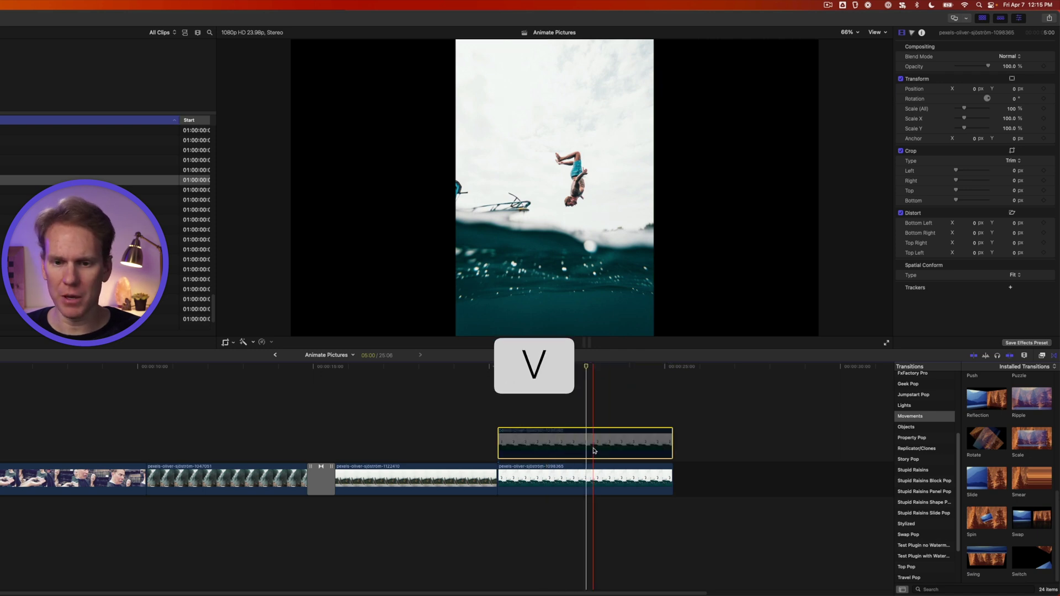
click(592, 480)
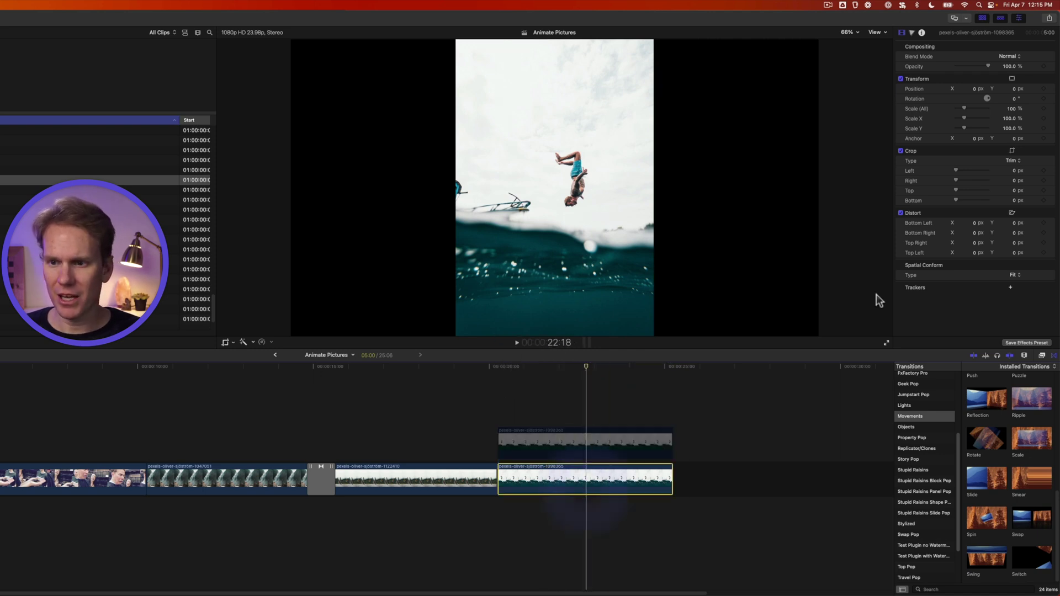
Set the original diver clip's spatial conform to Fill and its scale to 50%.
click(1011, 274)
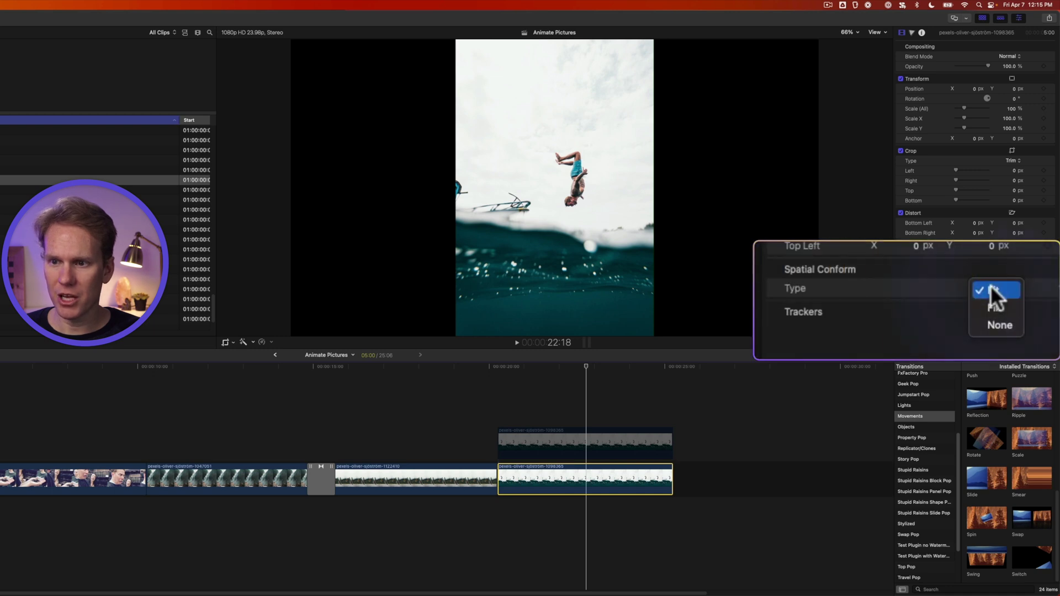
click(996, 307)
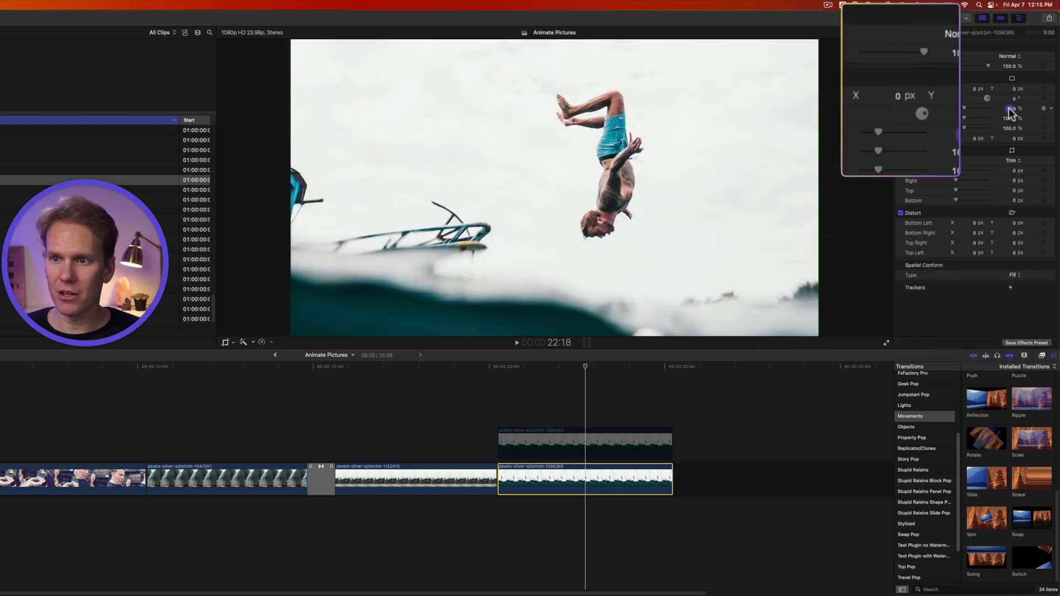
click(1011, 108)
text(50)
key(Return)
key(super+5)
Turn the lower diver clip into a compound clip.
click(583, 487)
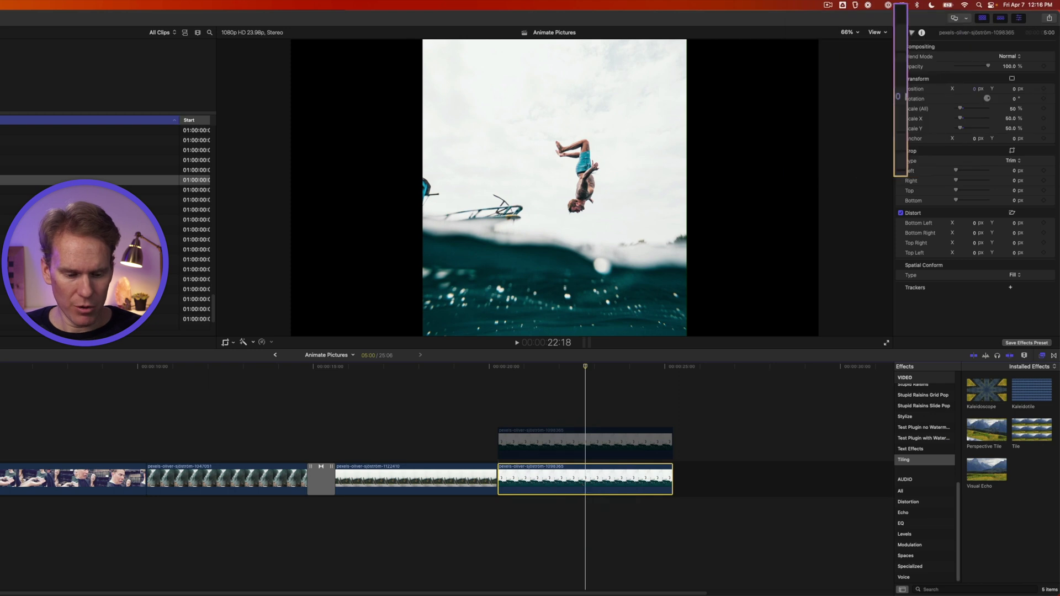
key(alt+g)
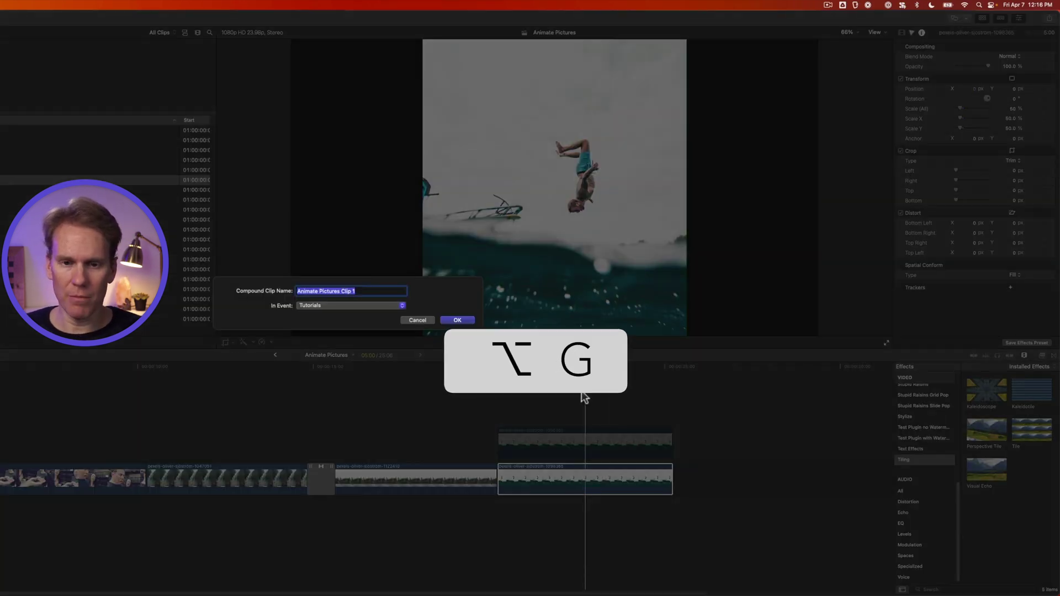
key(Return)
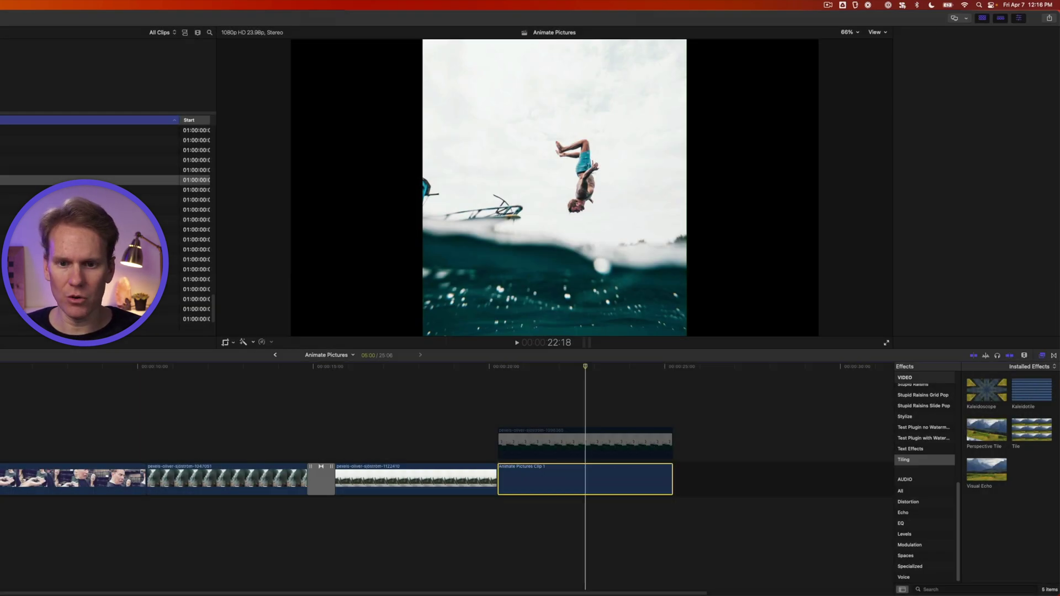
Apply the Kaleidotile tiling effect to the diver compound clip.
click(1042, 355)
click(1023, 290)
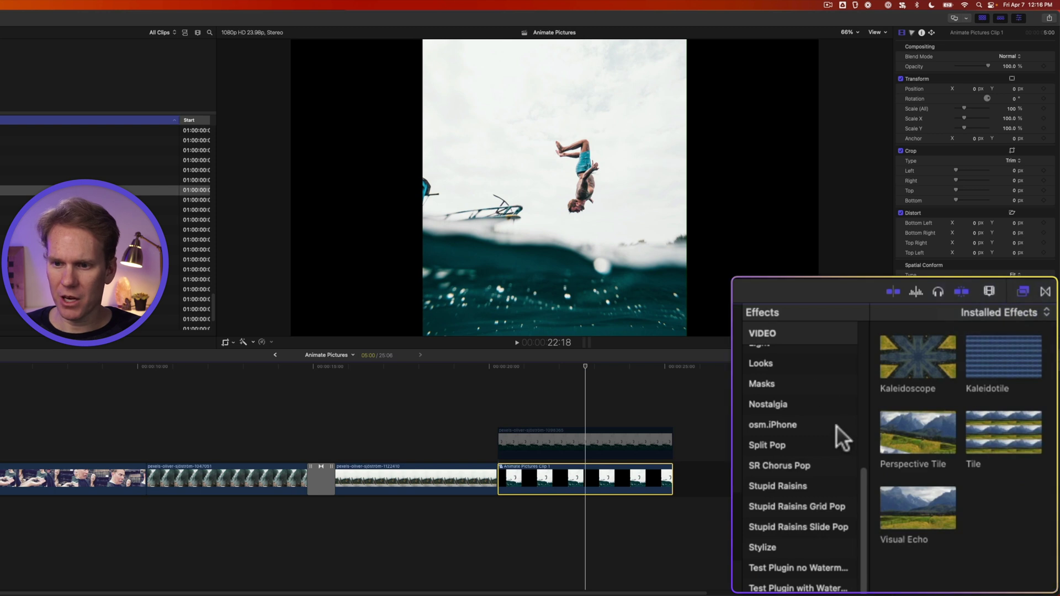
scroll(817, 469, down, 3)
click(810, 532)
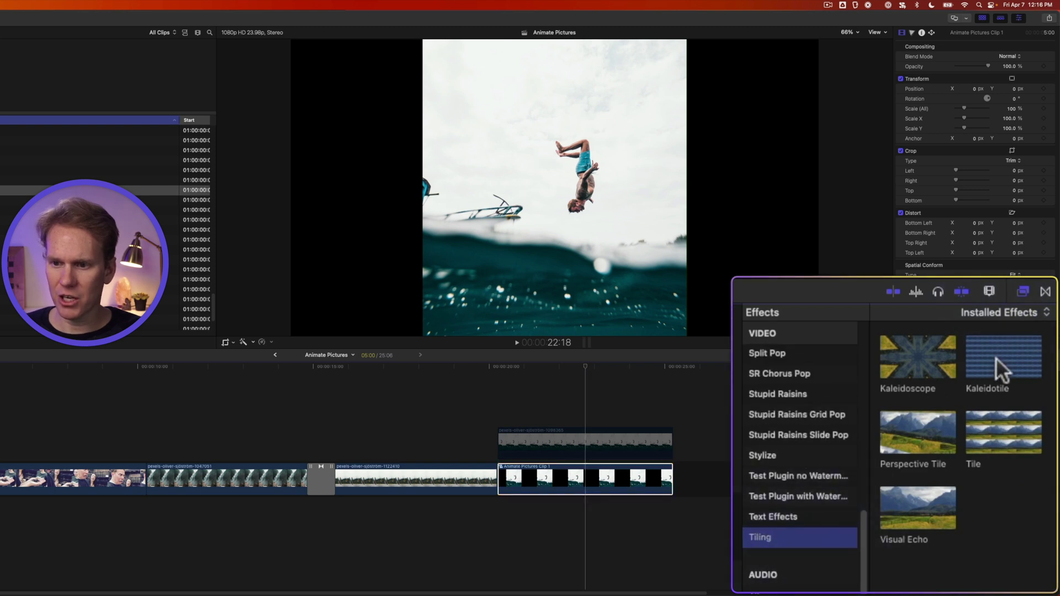
drag(997, 358, 604, 476)
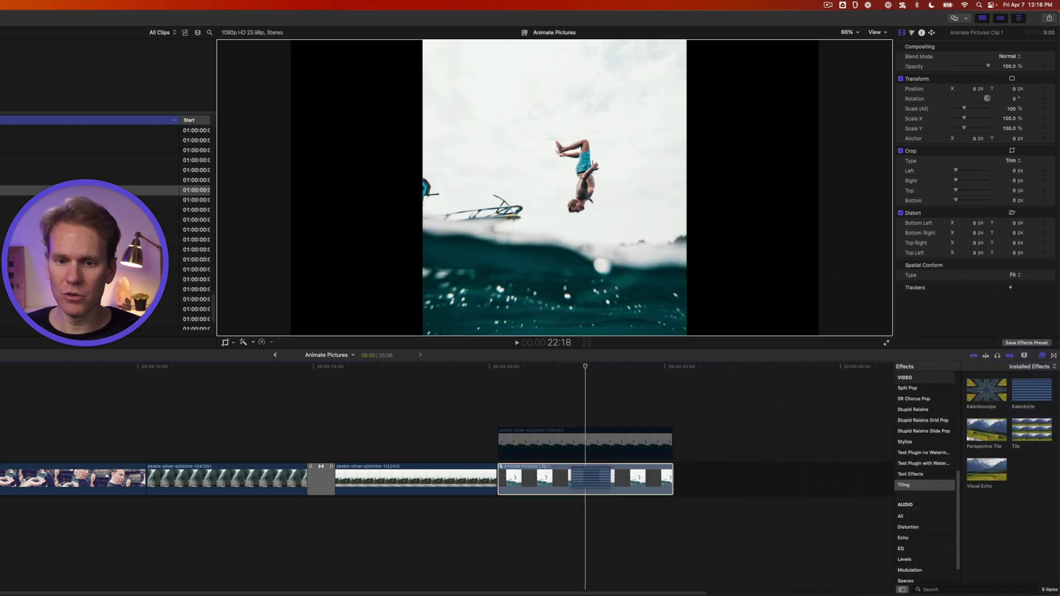
drag(588, 483, 588, 483)
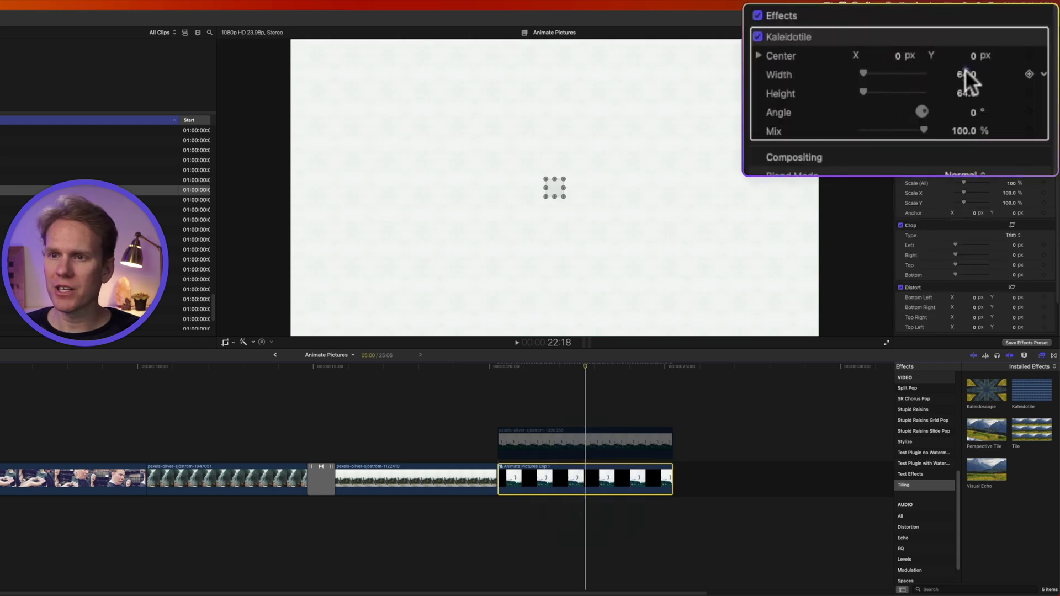
Set Kaleidotile width to 960 (fine-tuned to about 958) and height to 1080.
click(966, 74)
text(960)
key(Tab)
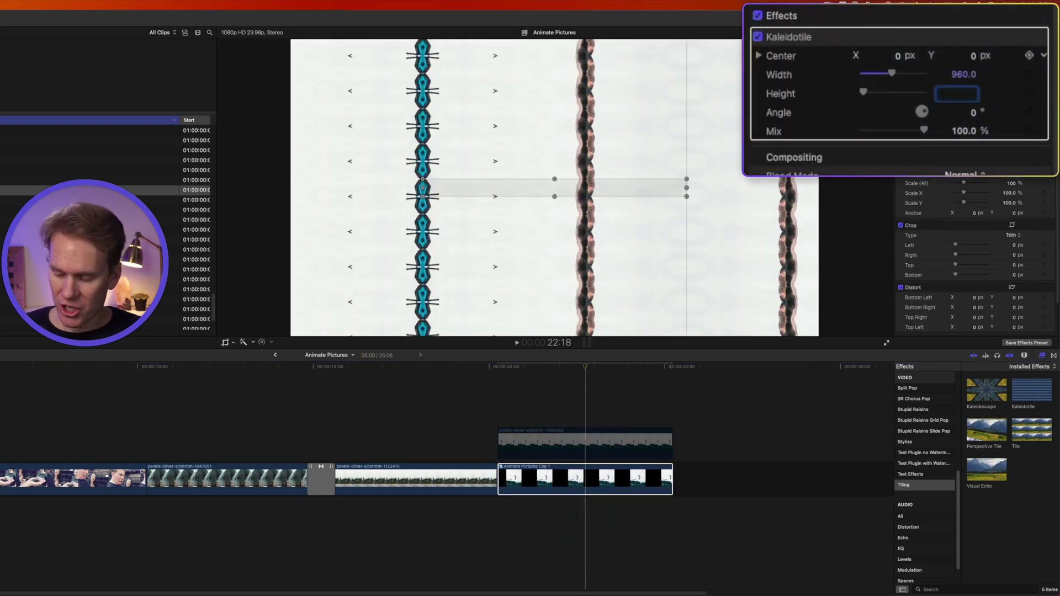
text(1080)
key(Return)
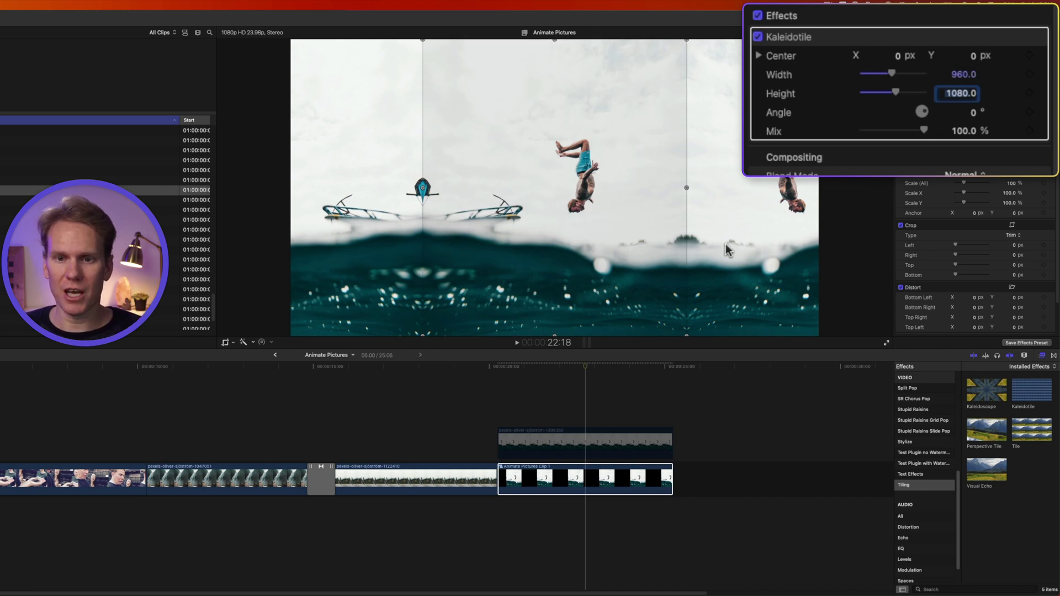
click(585, 367)
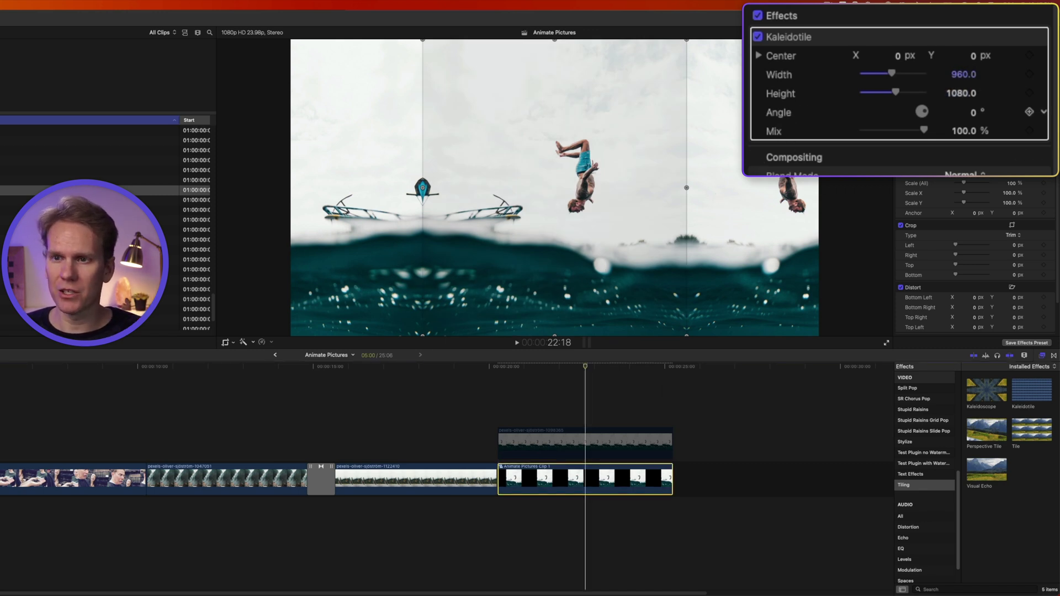
click(970, 73)
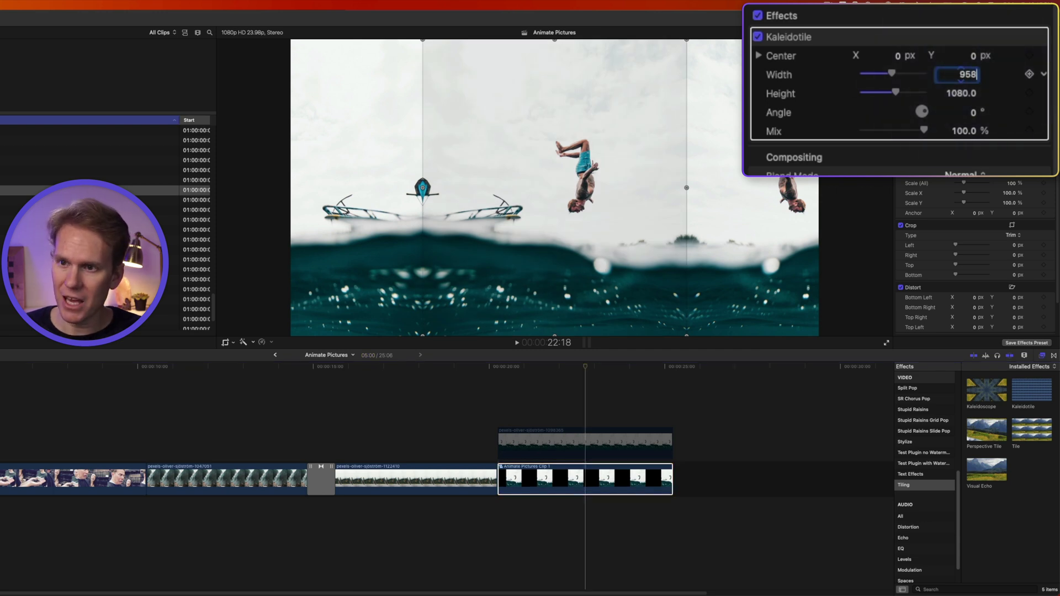
click(552, 442)
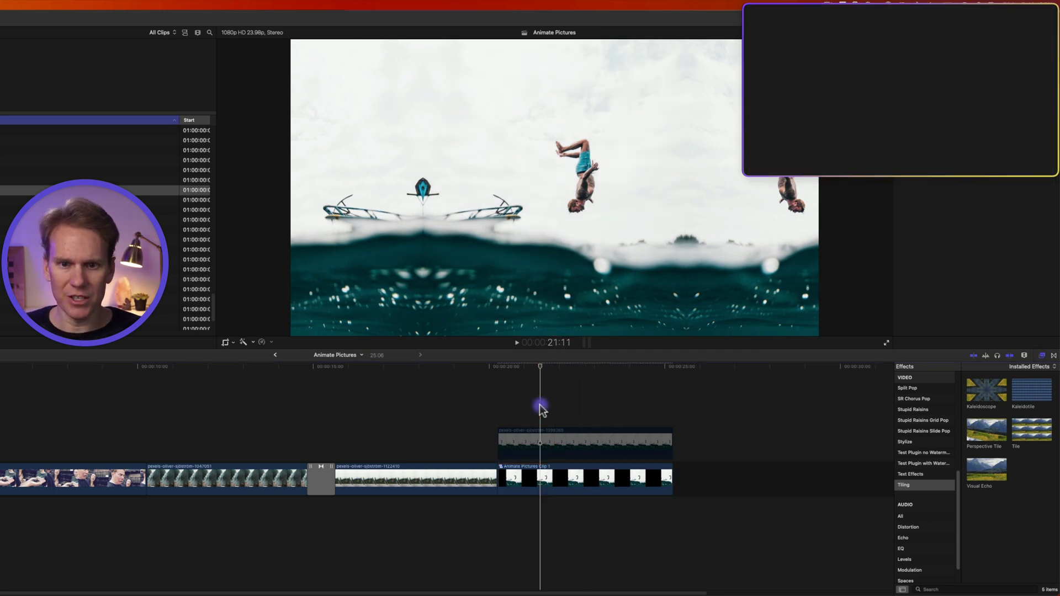
click(571, 437)
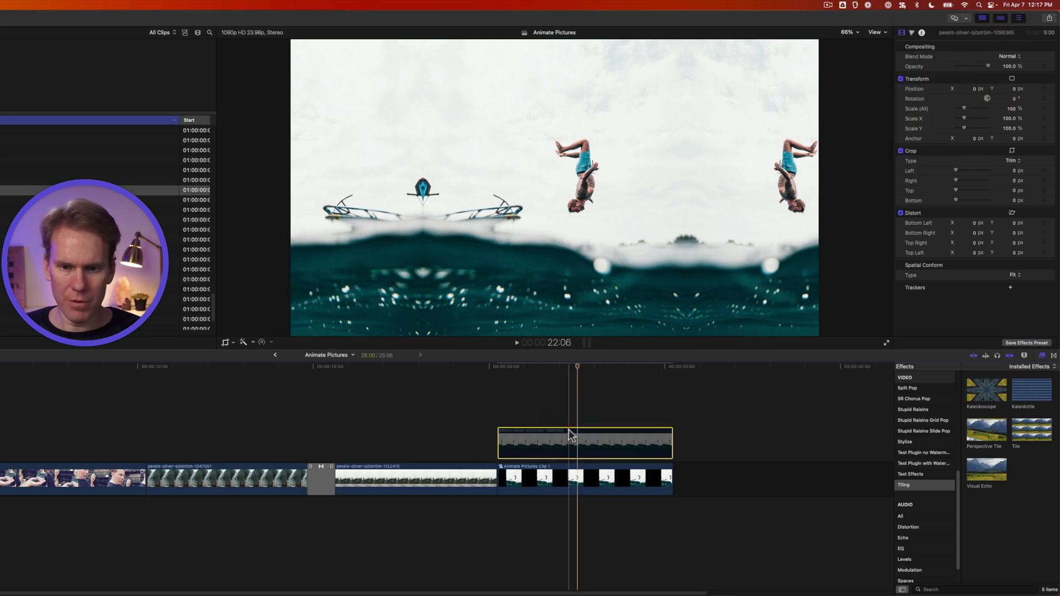
Enable the upper diver clip, disable the lower one, and apply Draw Mask to the upper clip.
key(v)
click(574, 492)
key(v)
click(574, 442)
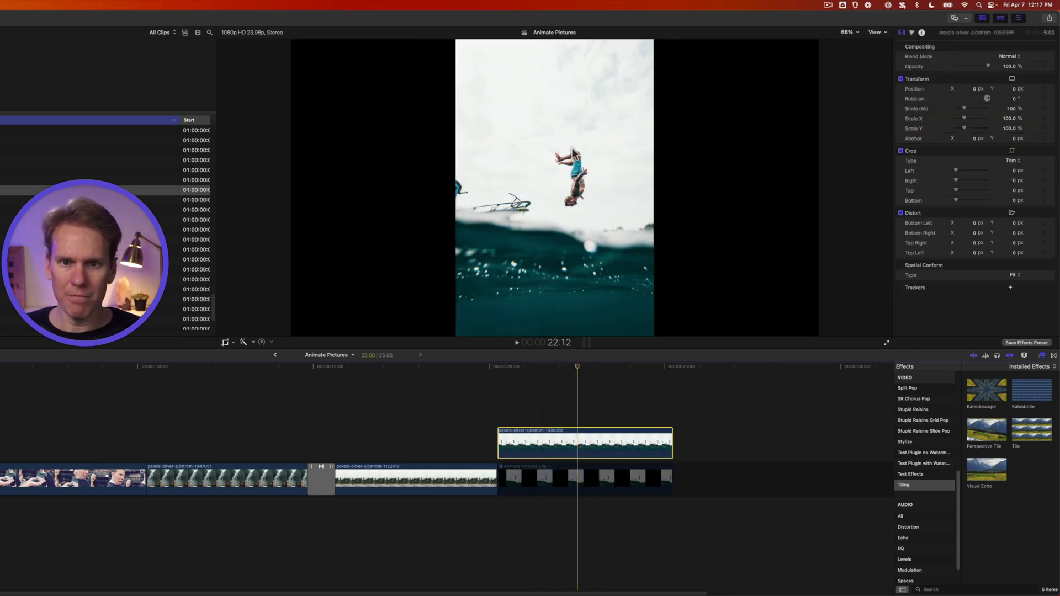
scroll(930, 441, up, 3)
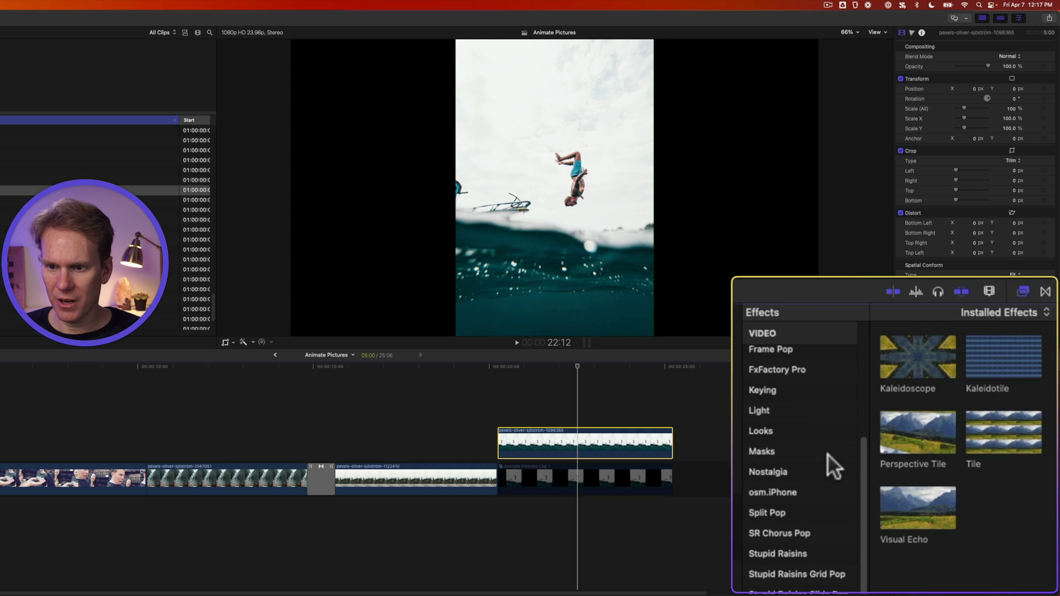
click(908, 440)
drag(987, 390, 662, 437)
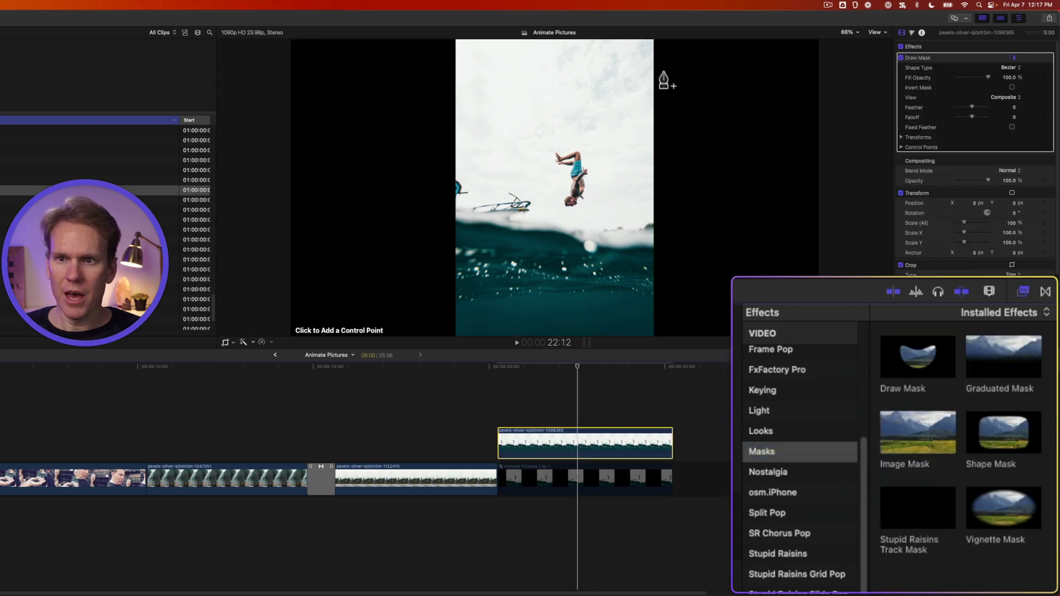
At 200% viewer zoom, trace a closed mask outline around the diver's body.
click(847, 34)
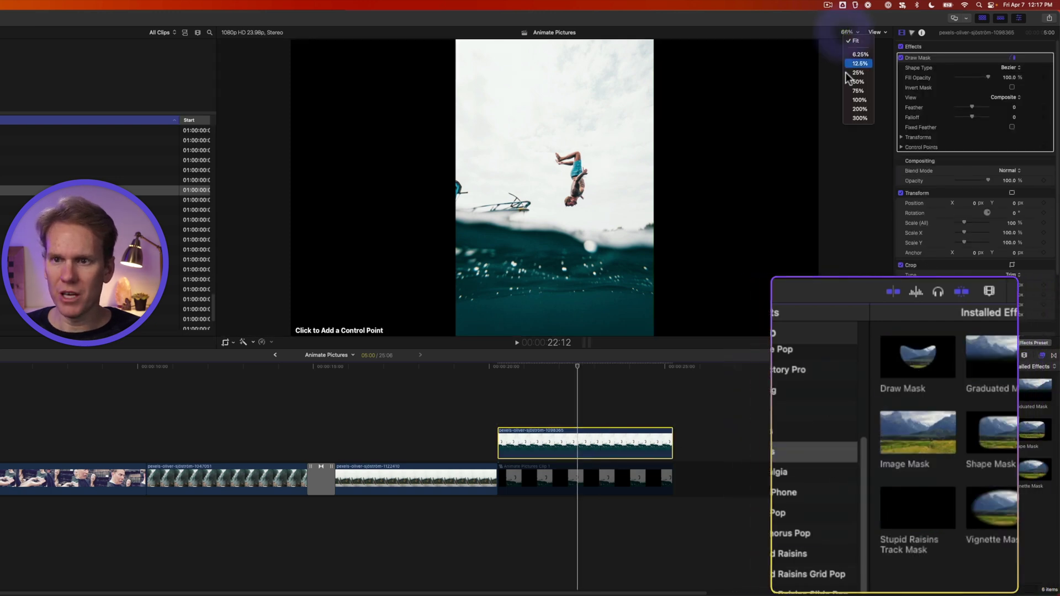
click(856, 110)
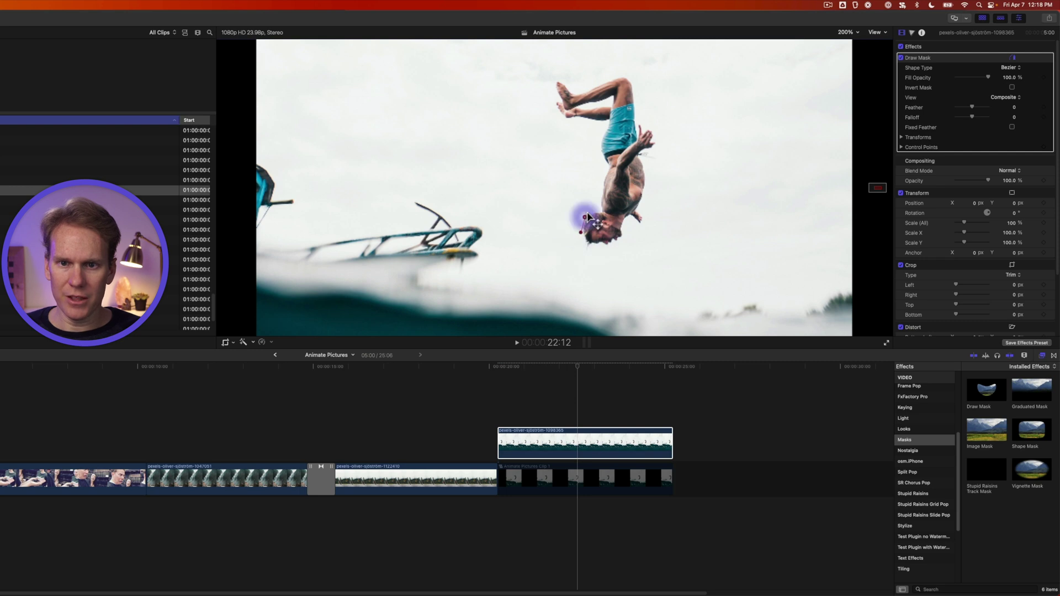
click(590, 210)
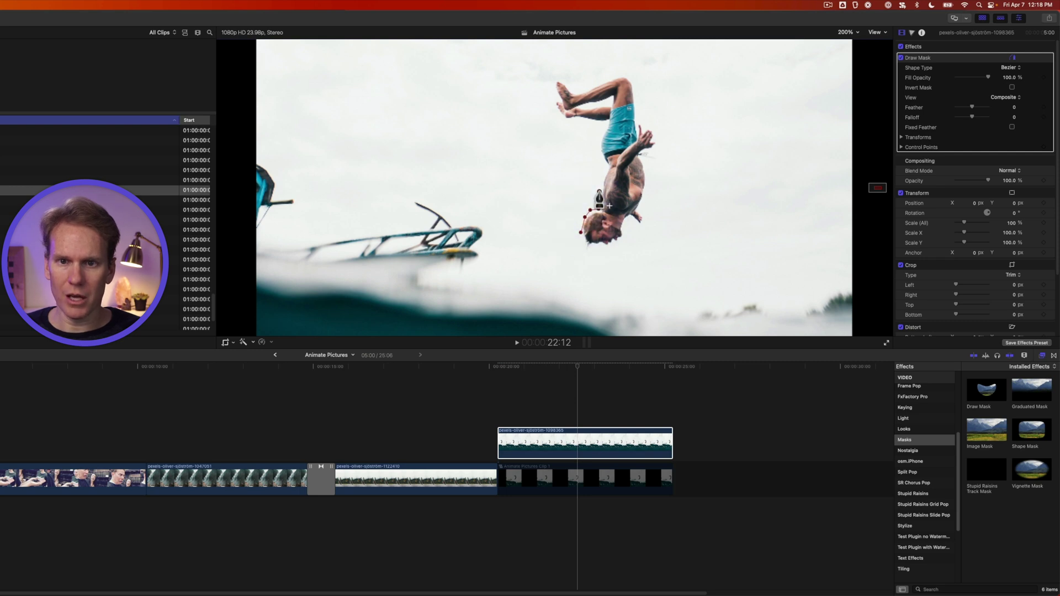
click(604, 166)
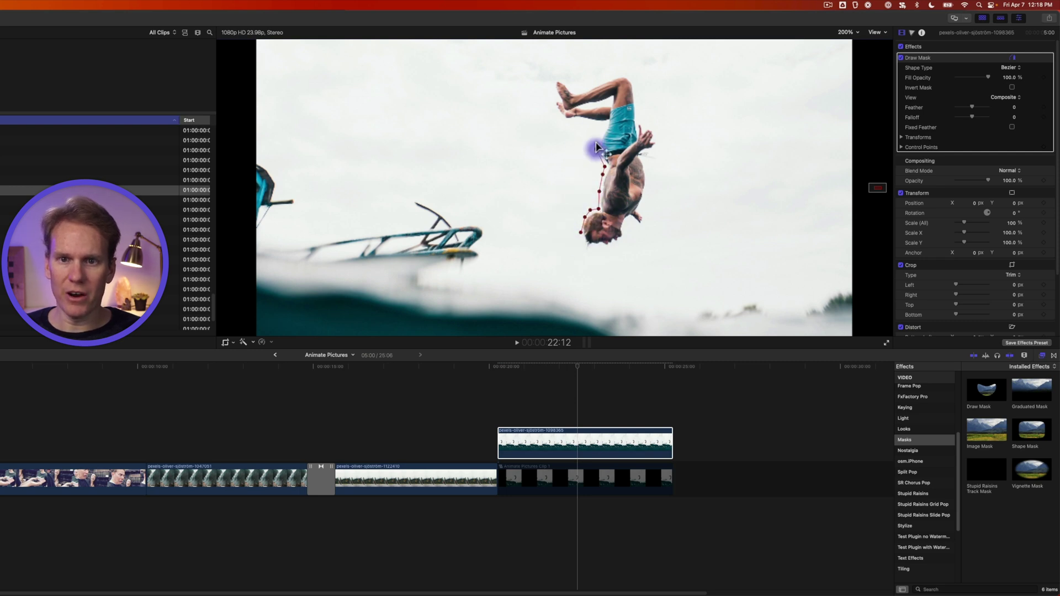
click(595, 148)
click(604, 124)
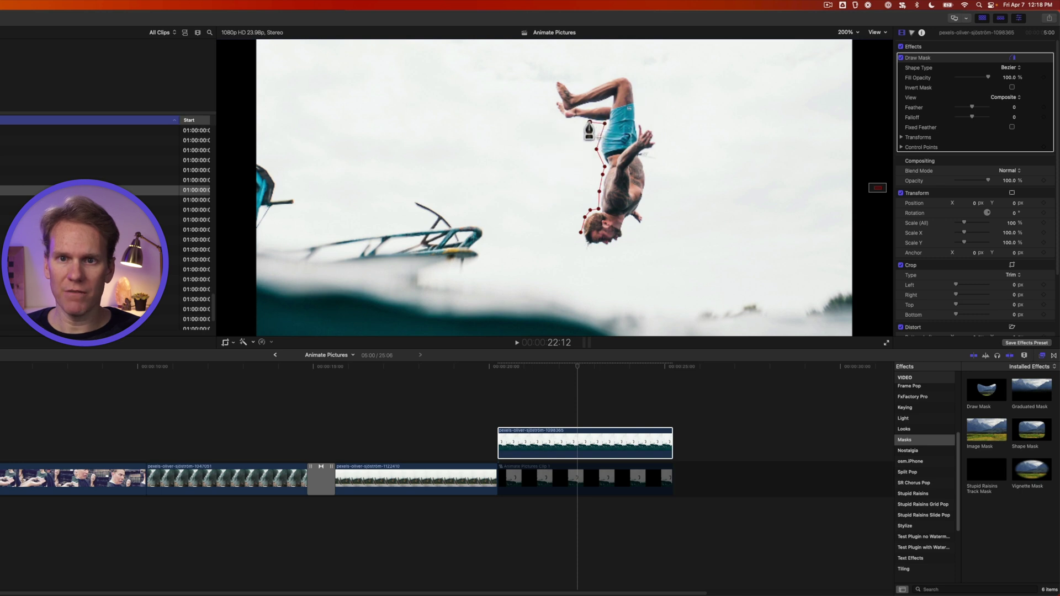
click(575, 119)
click(563, 122)
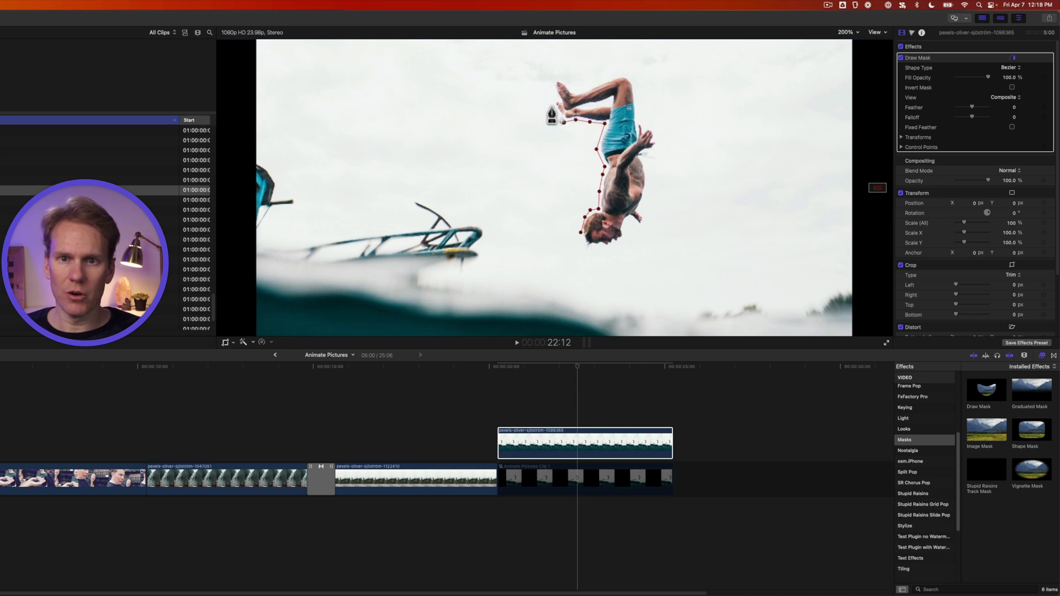
click(552, 106)
click(553, 92)
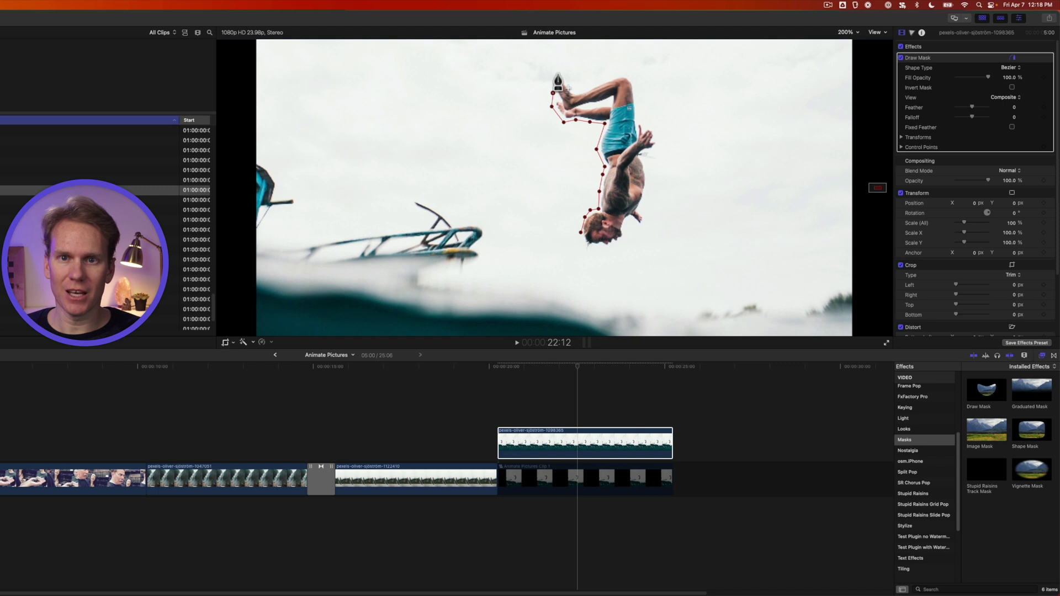
click(557, 73)
click(576, 89)
click(597, 81)
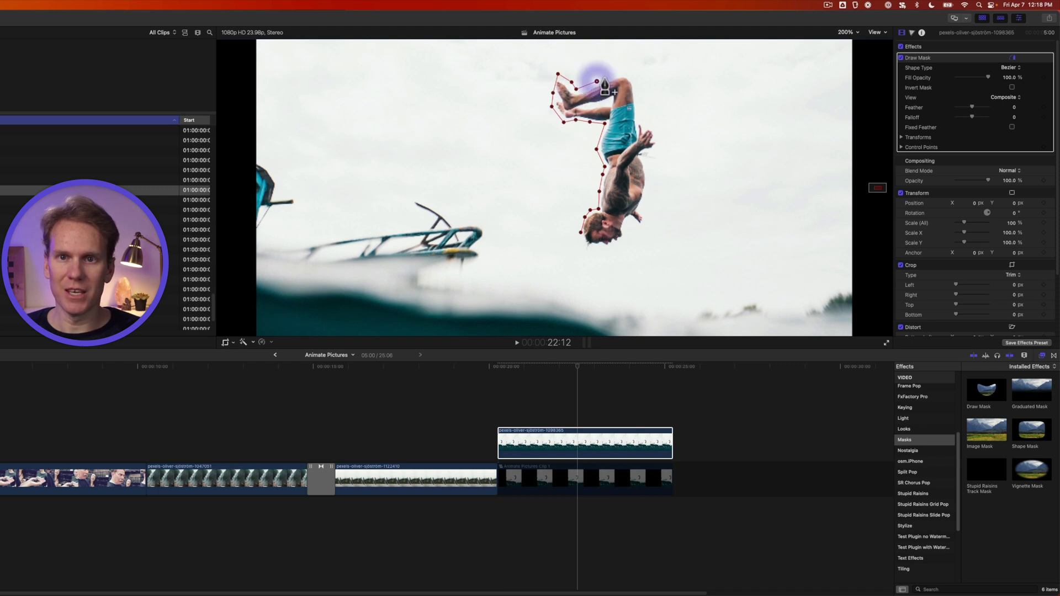
click(623, 70)
click(633, 78)
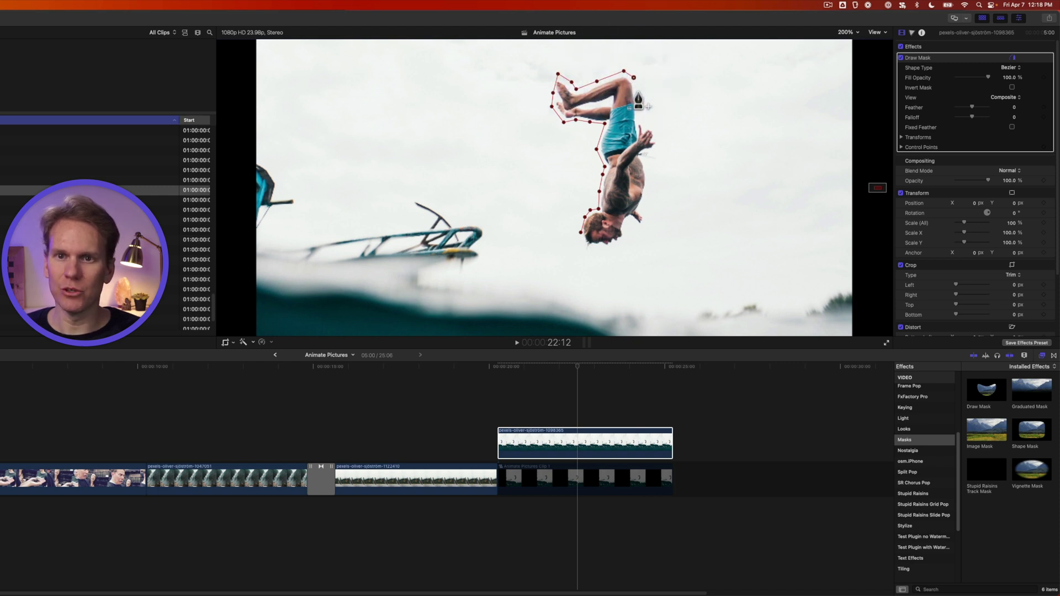
click(637, 92)
click(640, 118)
click(646, 125)
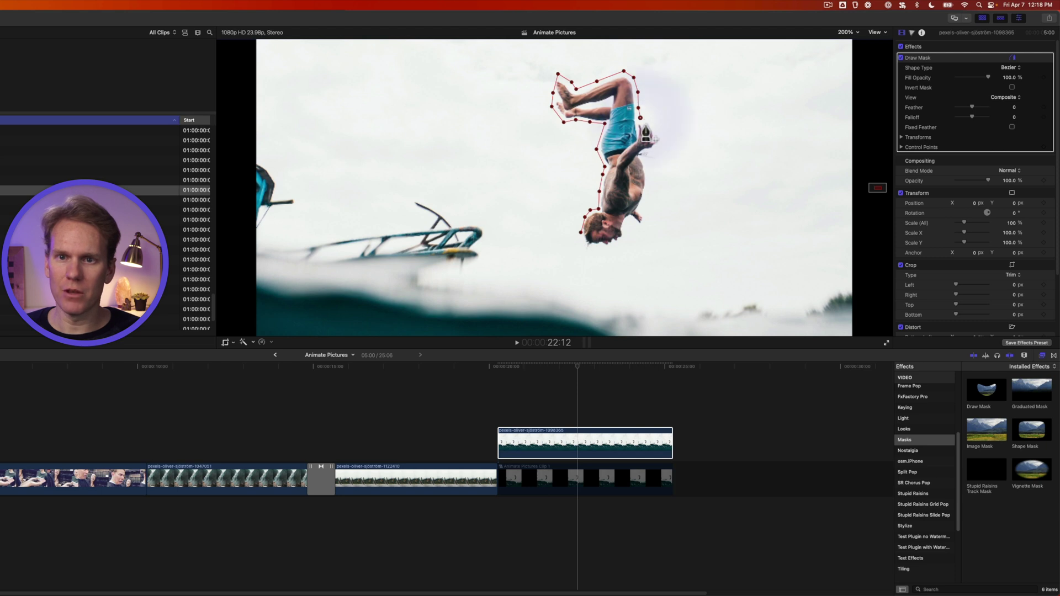
click(656, 131)
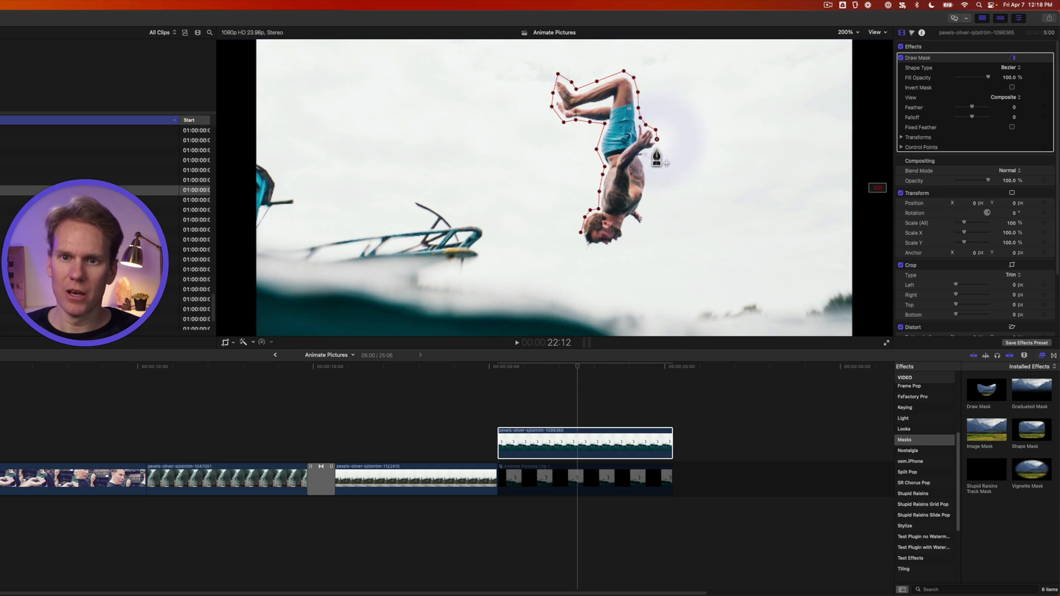
click(657, 147)
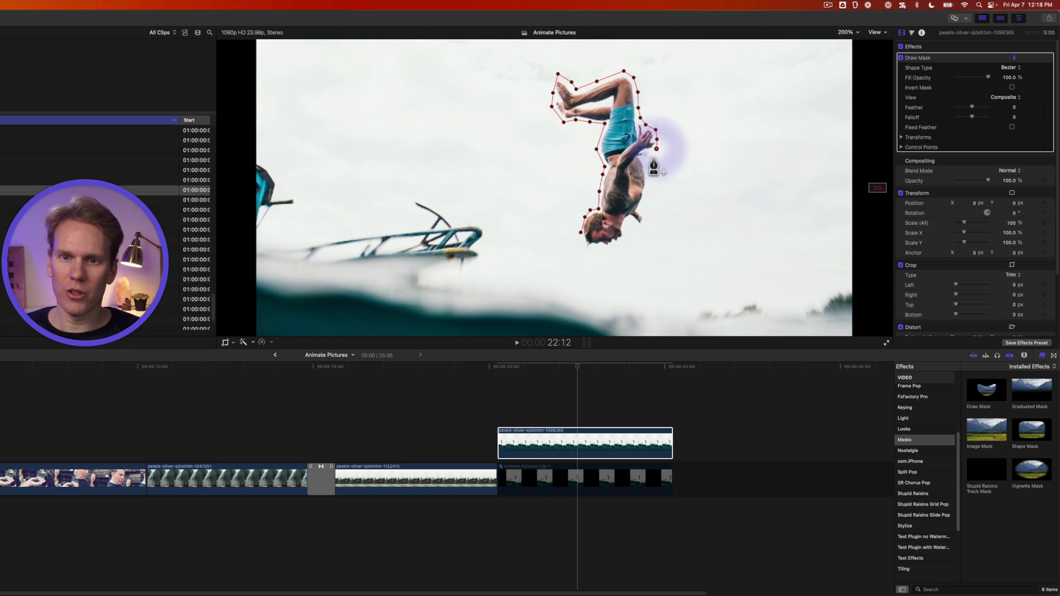
click(646, 197)
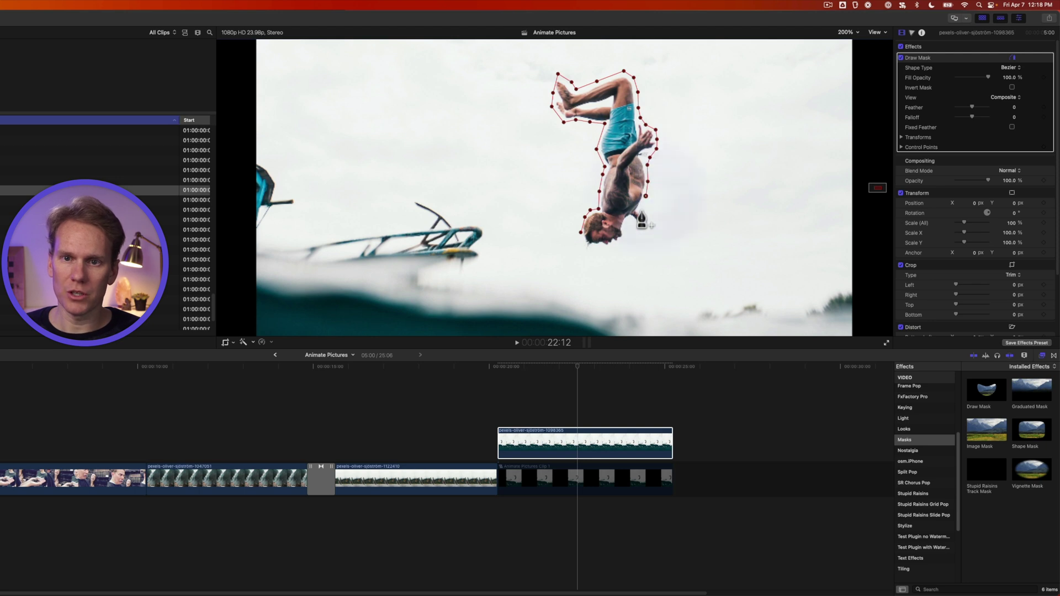
key(c)
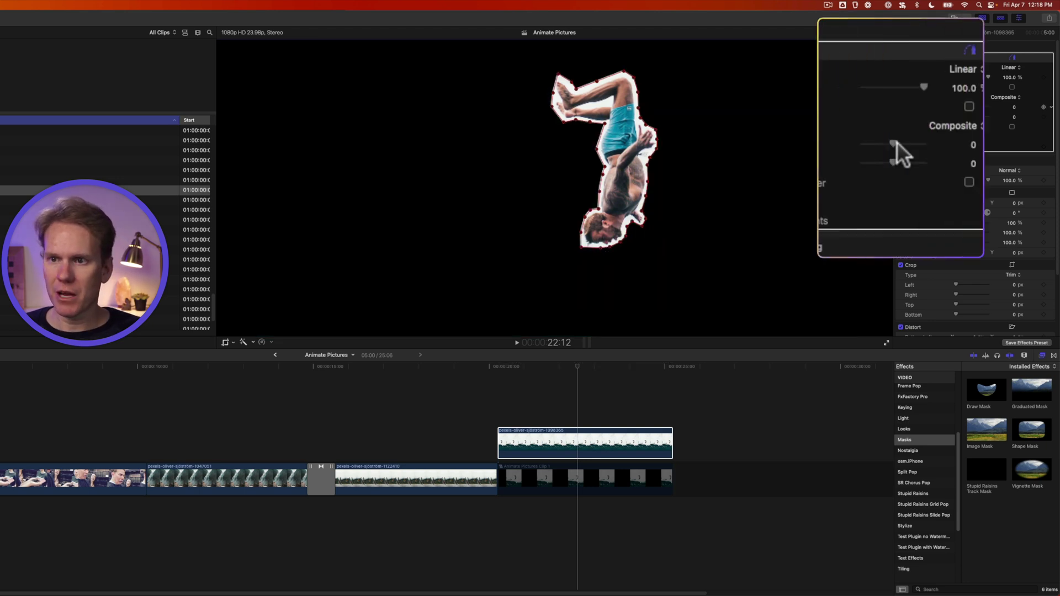
Feather the mask to -14 and copy the masked diver clip.
drag(972, 107, 972, 107)
drag(894, 141, 893, 142)
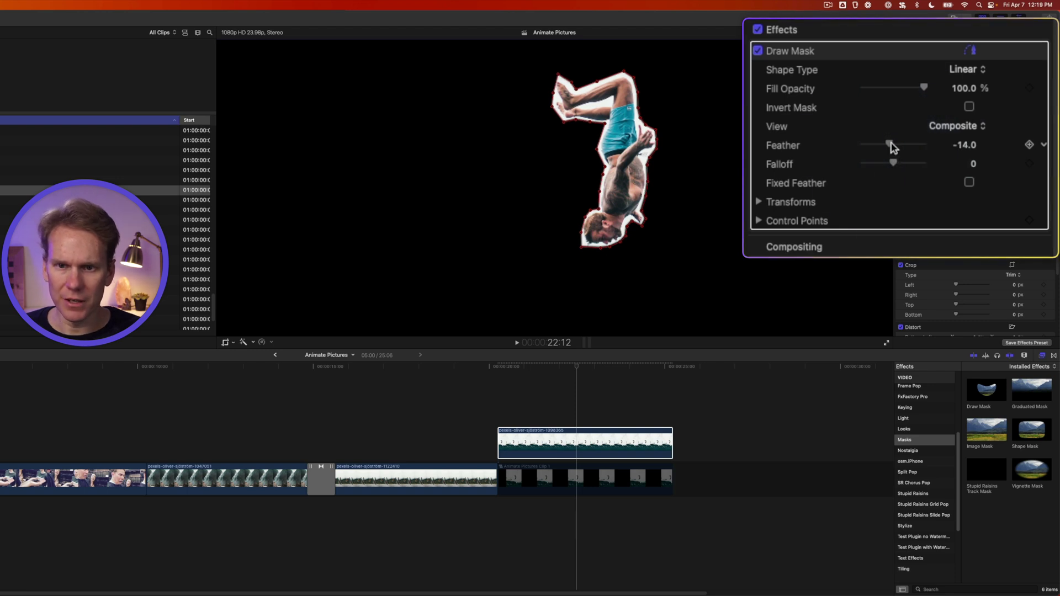
click(582, 450)
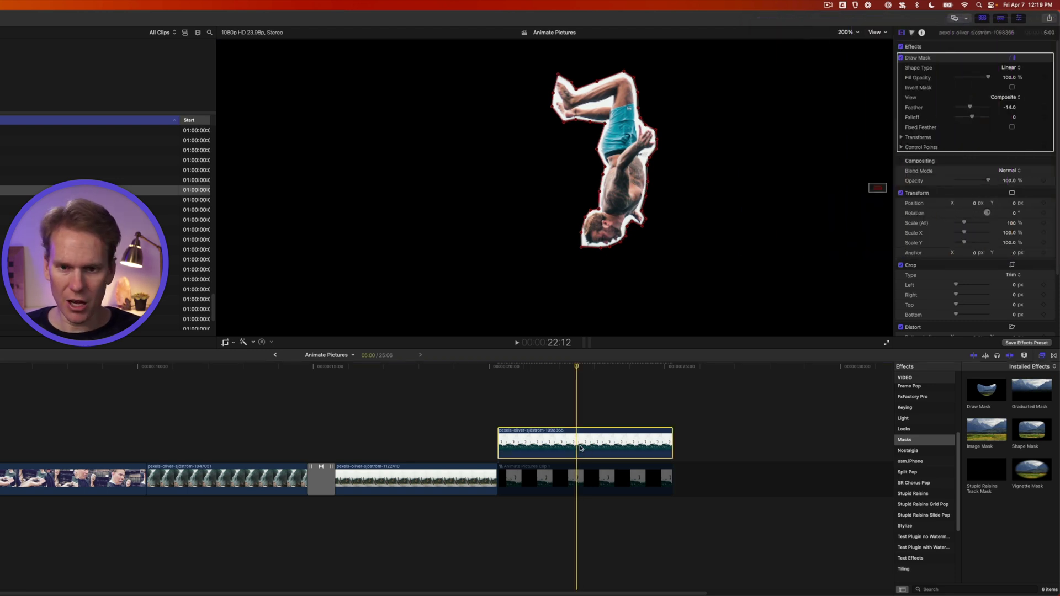
key(super+c)
Paste the Draw Mask onto the diver clip inside the compound clip, inverted to keep the background.
click(579, 476)
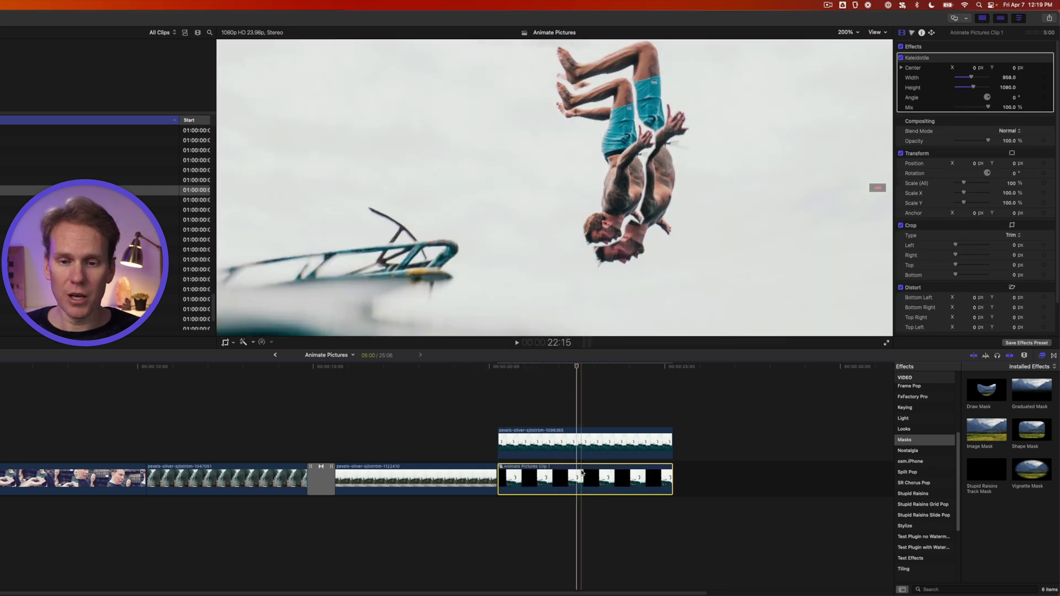
double_click(582, 474)
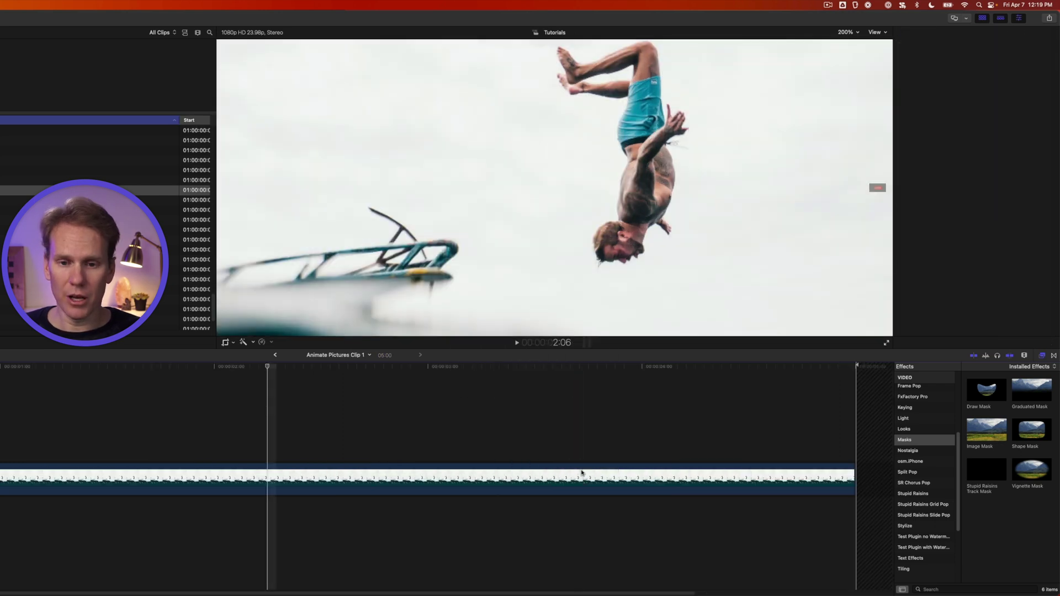
click(283, 484)
key(super+shift+v)
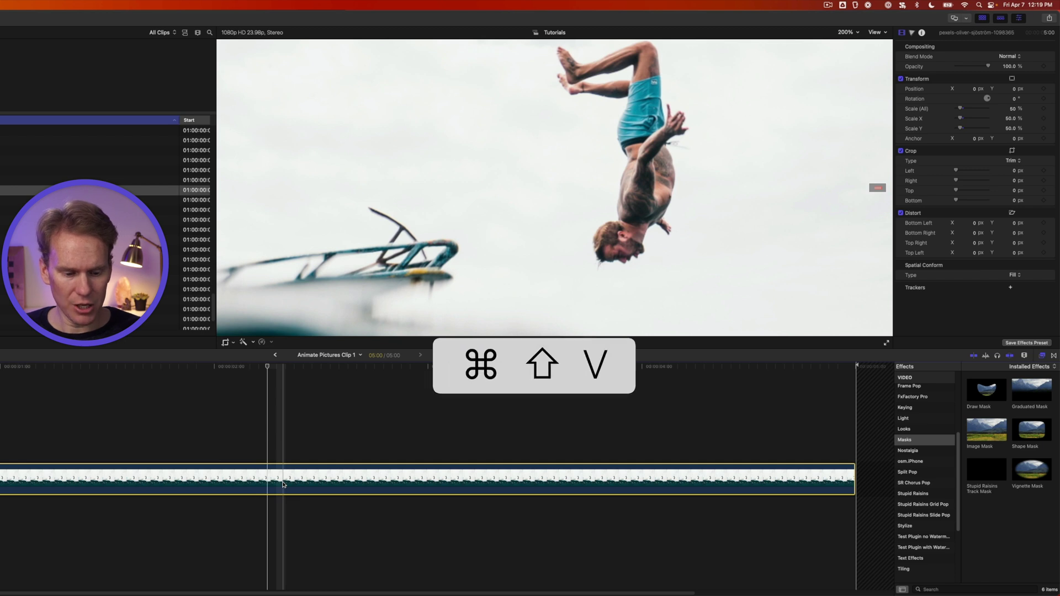
scroll(309, 215, up, 3)
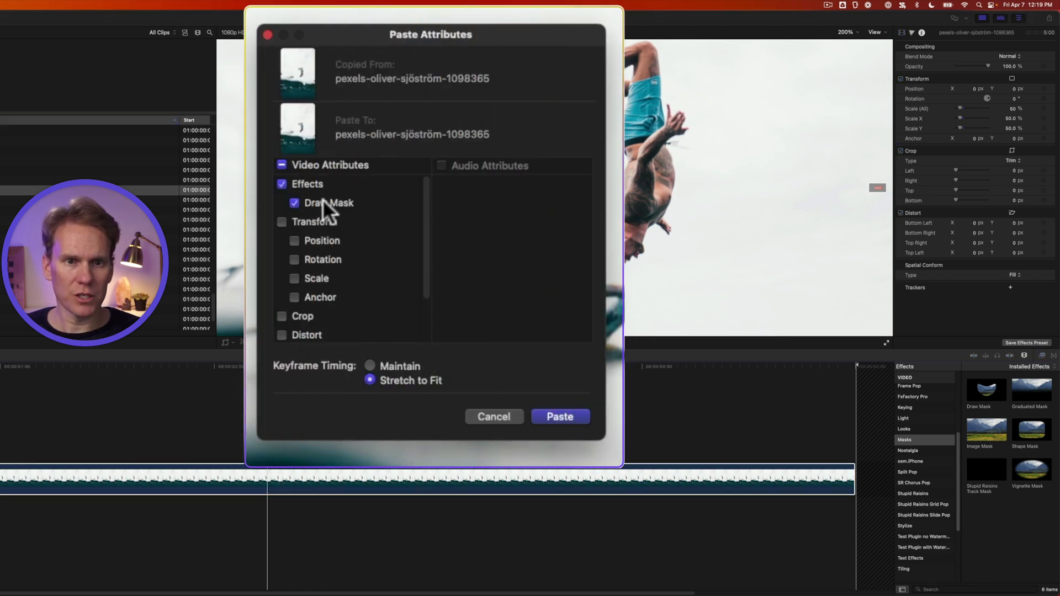
click(560, 416)
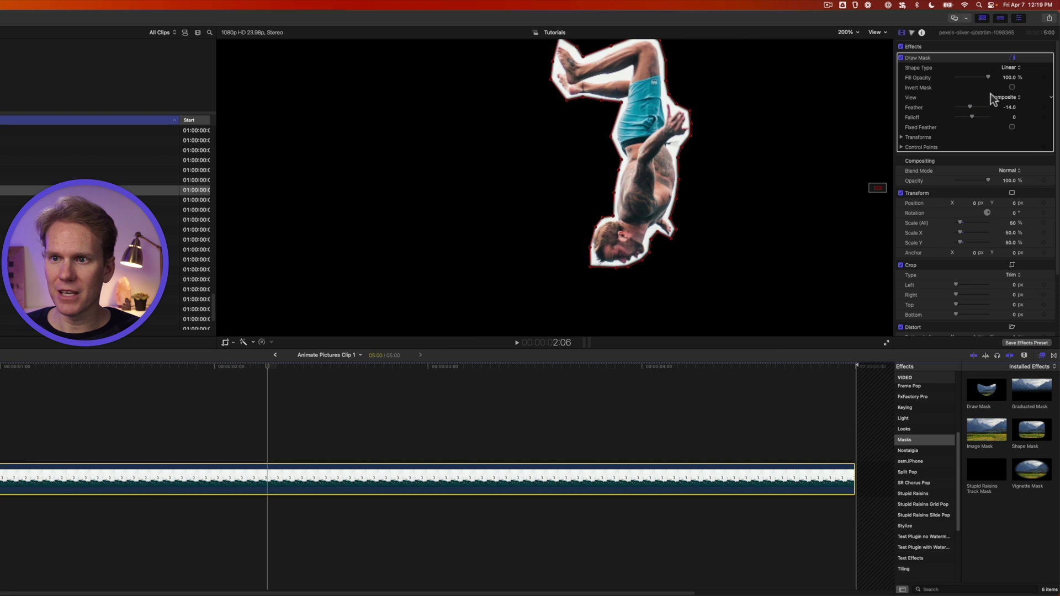
click(1012, 88)
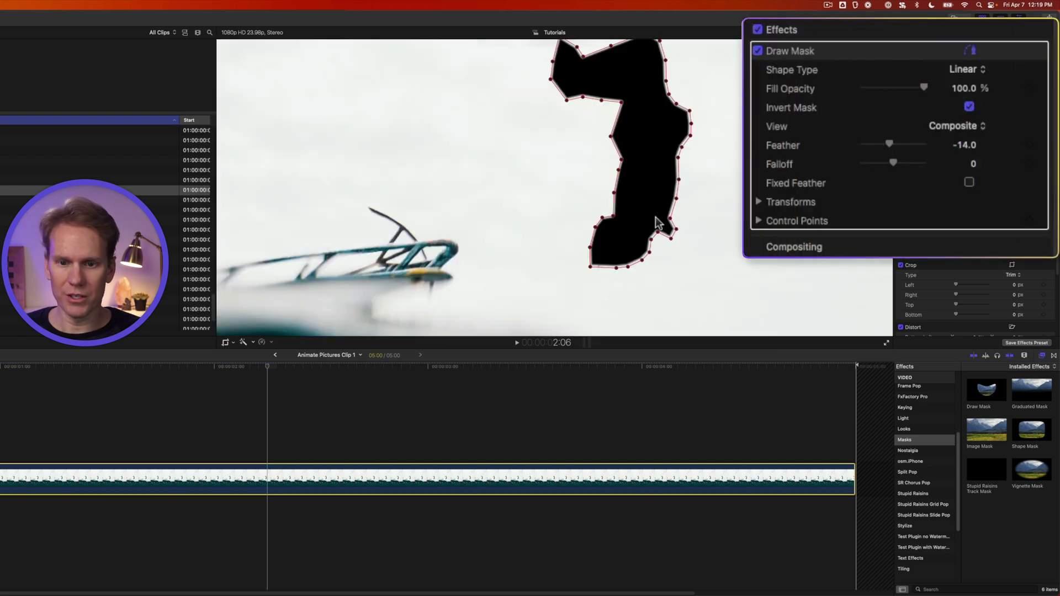
Duplicate that clip onto a lower layer and delete its draw mask.
drag(282, 476, 298, 525)
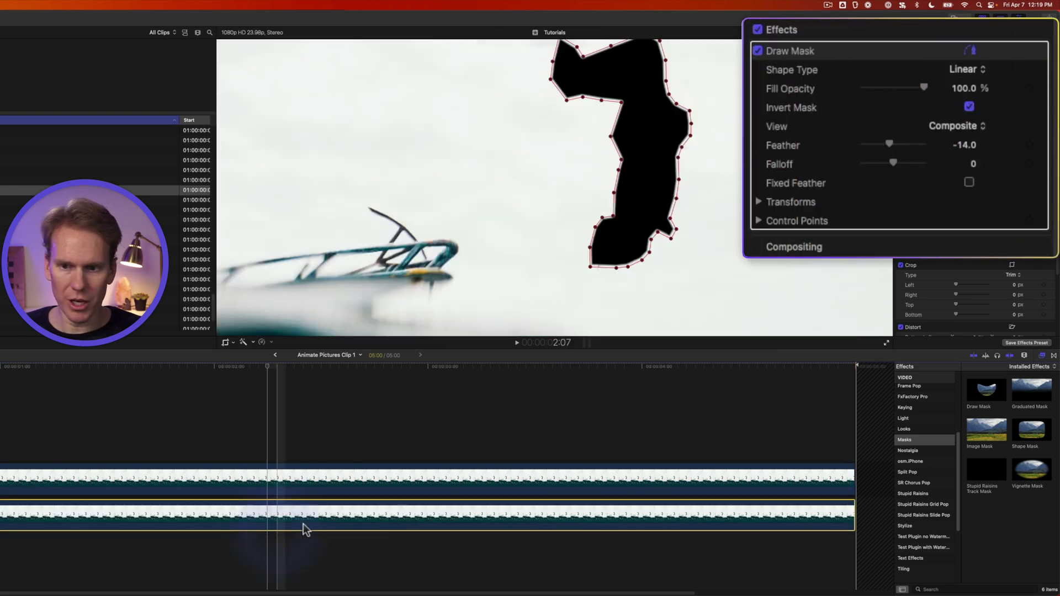
click(836, 48)
key(Delete)
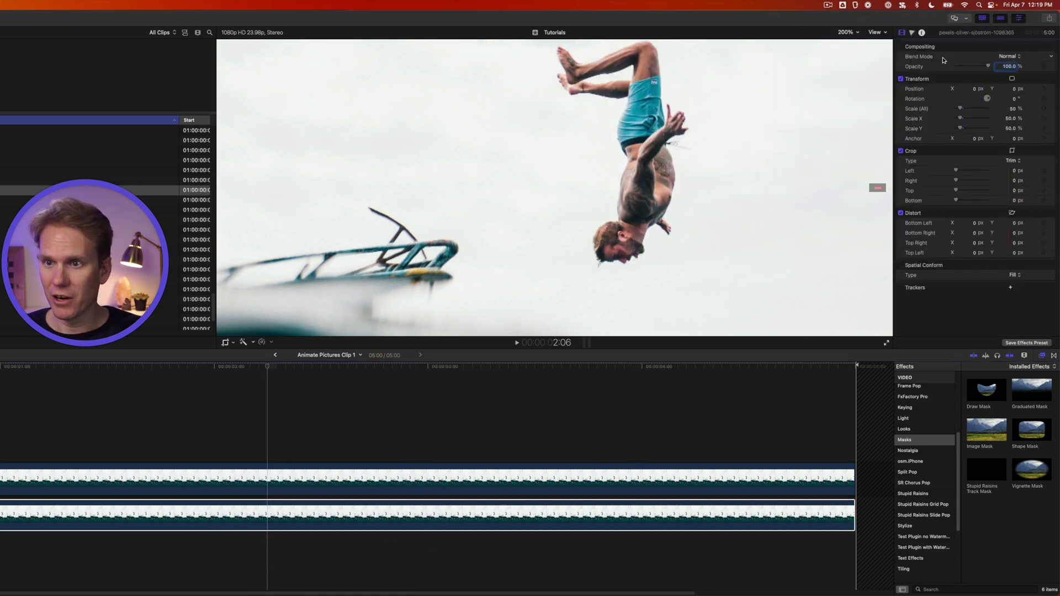
Shift the background photo slightly right using the on-screen transform controls.
right_click(737, 183)
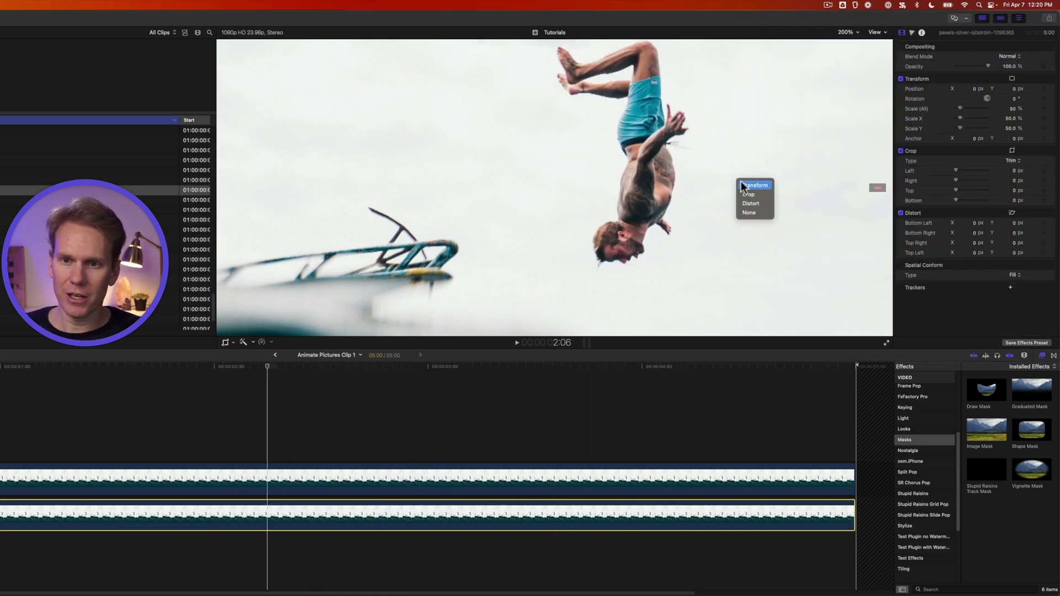
click(741, 185)
drag(720, 232, 807, 228)
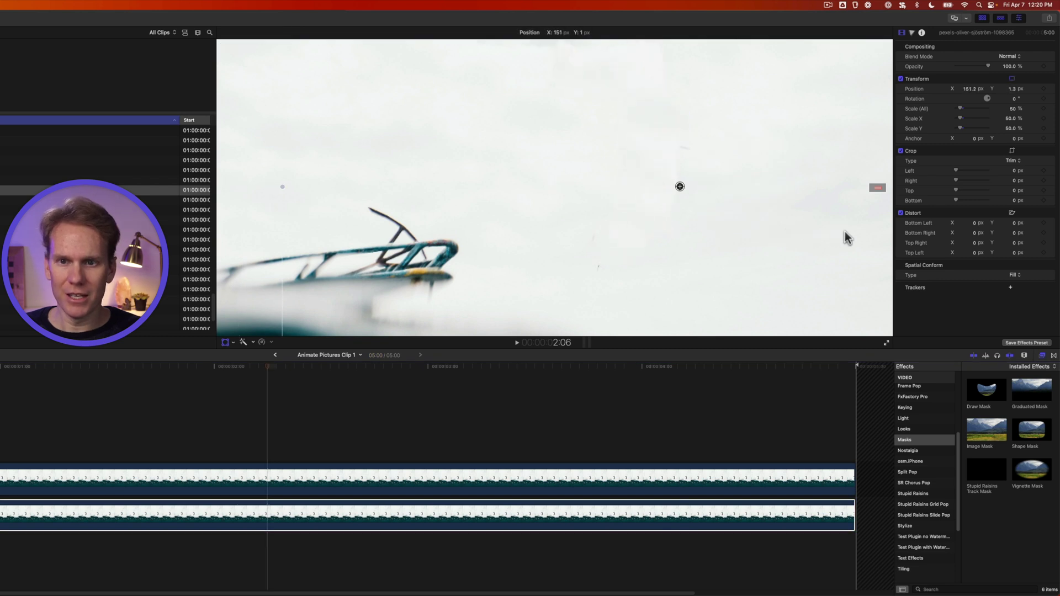
drag(849, 239, 849, 240)
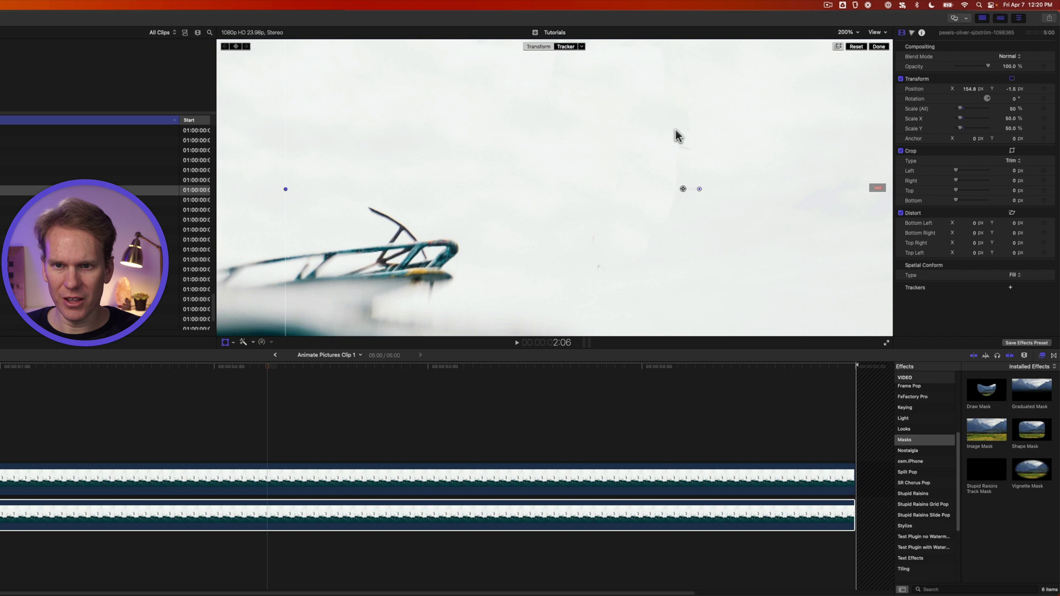
Raise the diver clip's mask feather from -14 to 0.
click(571, 493)
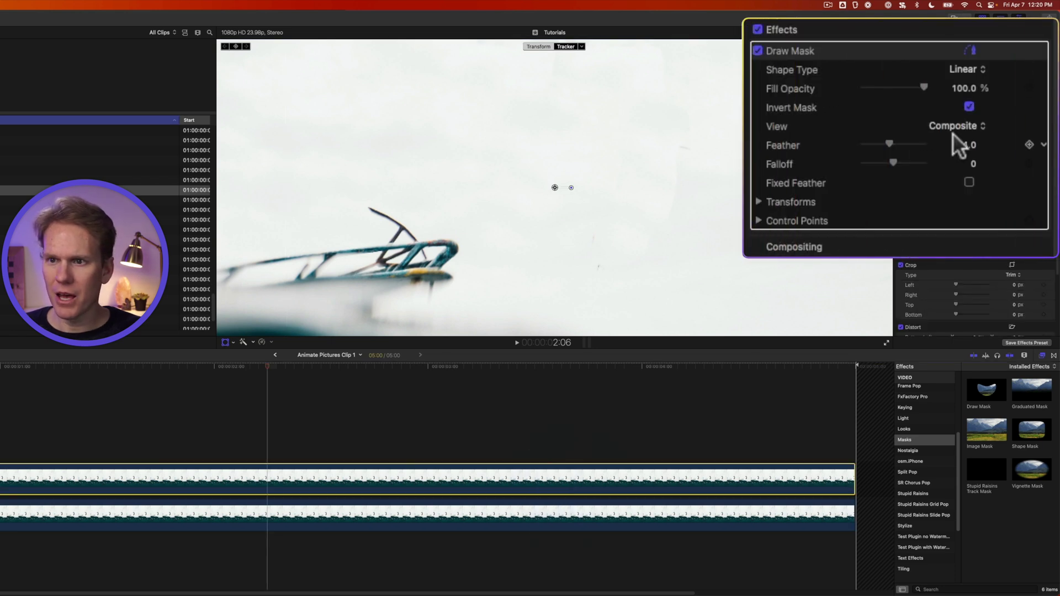
drag(889, 142, 895, 142)
click(968, 146)
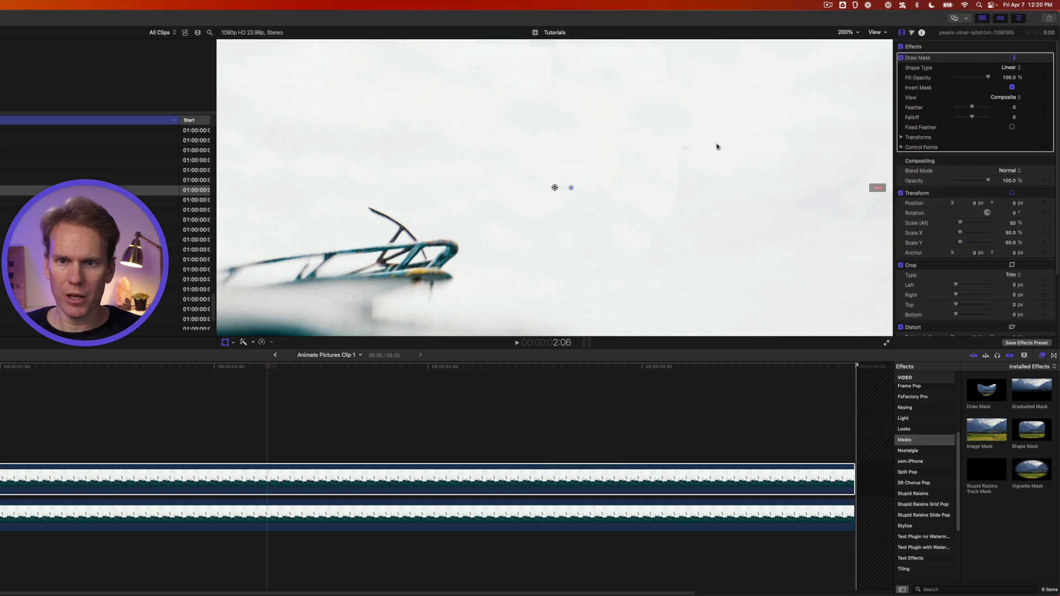
click(878, 46)
Fit the frame in the viewer and return to the Animate Pictures project timeline.
key(shift+z)
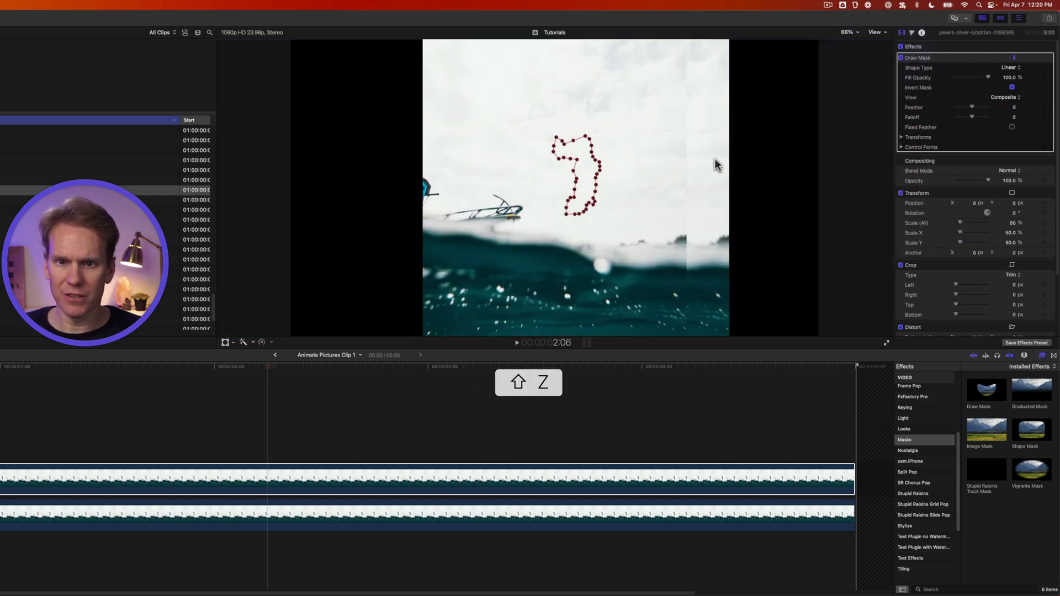
click(275, 355)
click(585, 475)
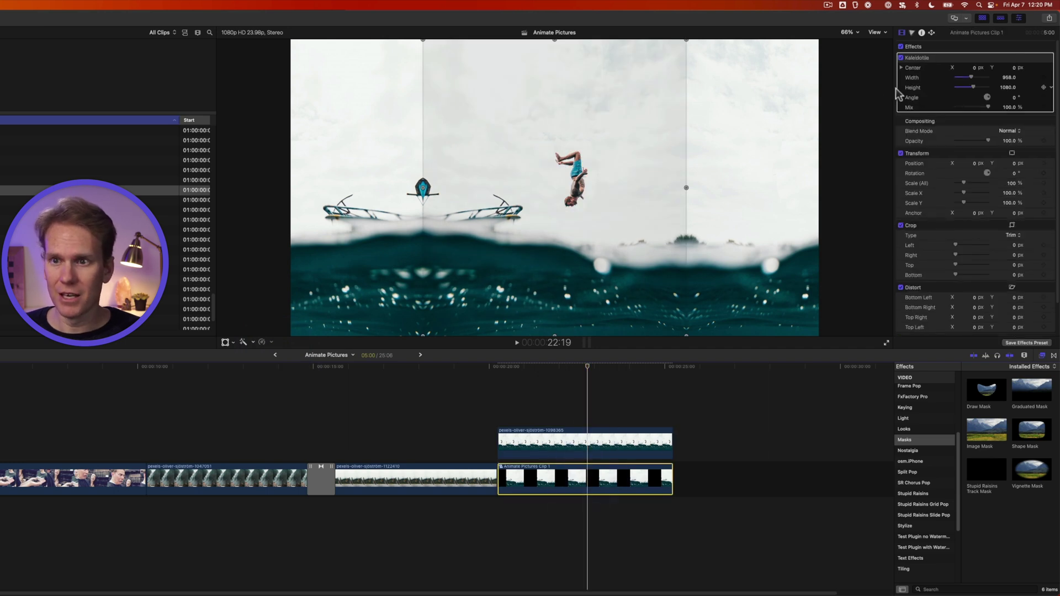
Keyframe Animate Pictures Clip 1's scale at 200% at its start and 190% at its end.
click(1011, 183)
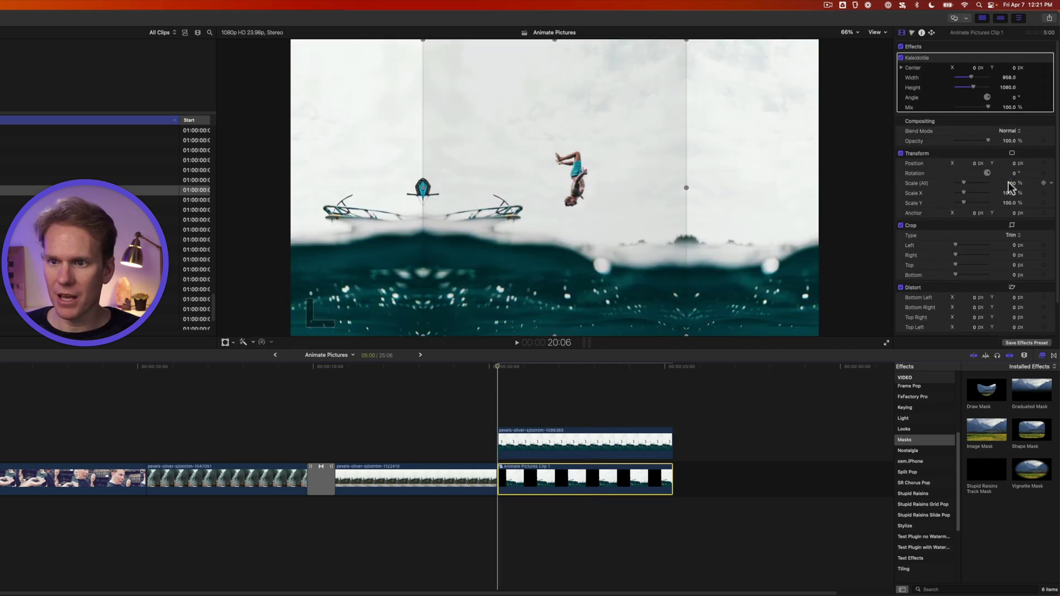
text(200)
key(Return)
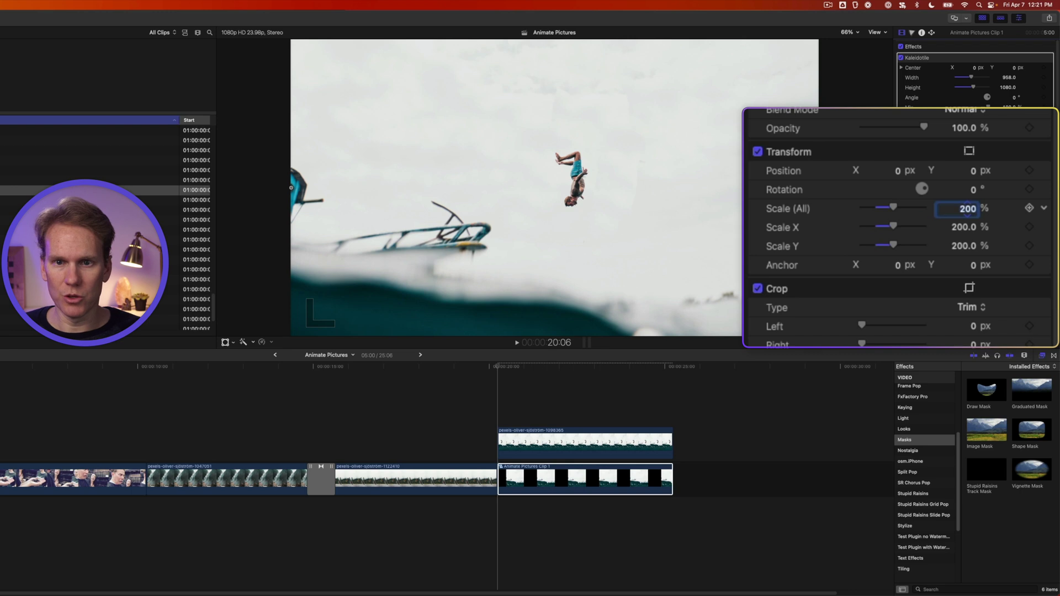
click(1028, 208)
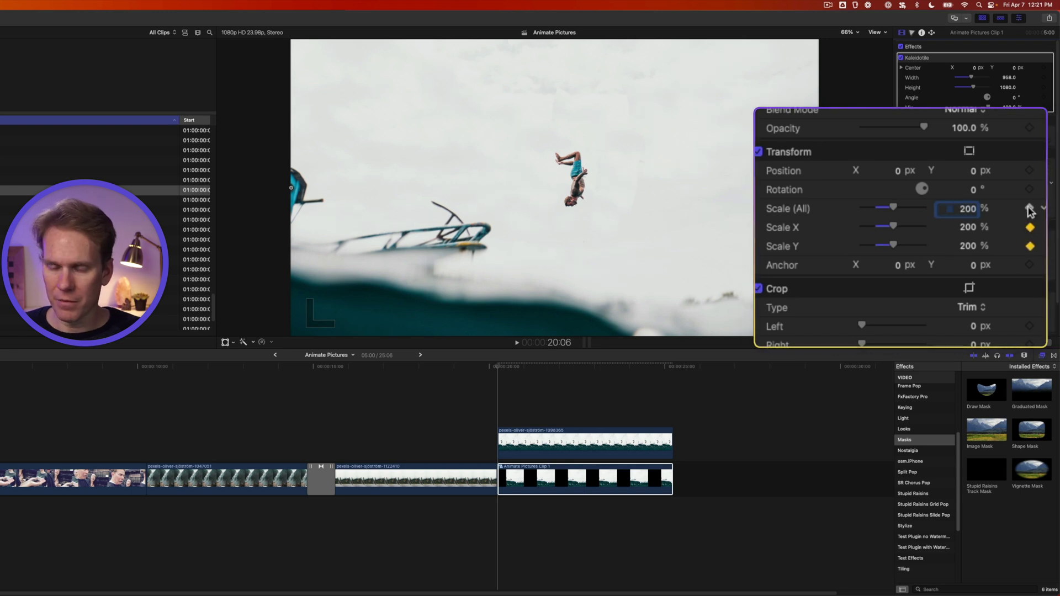
click(673, 366)
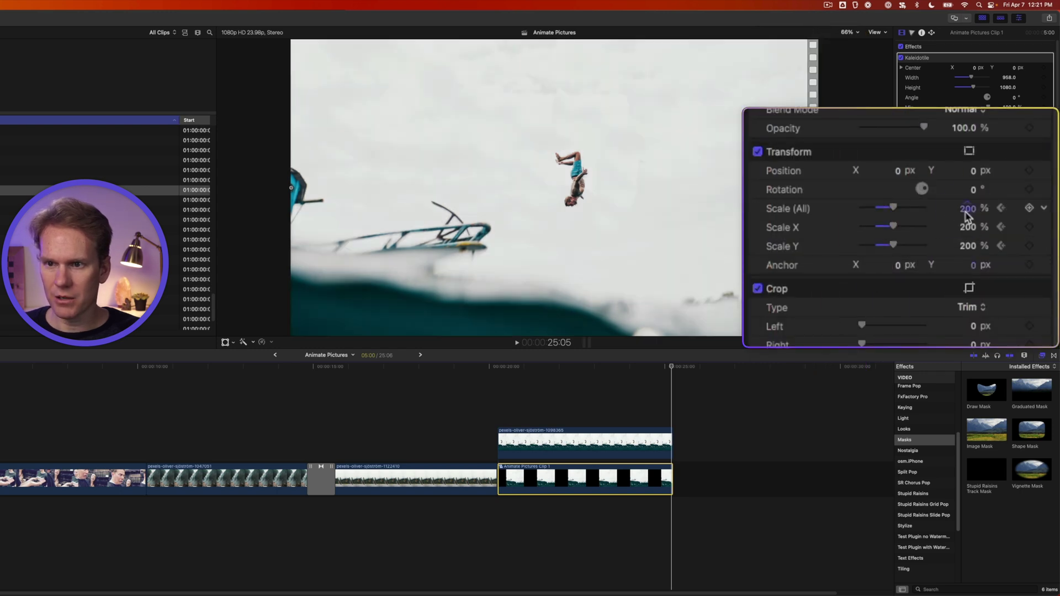
drag(965, 212, 960, 213)
click(968, 210)
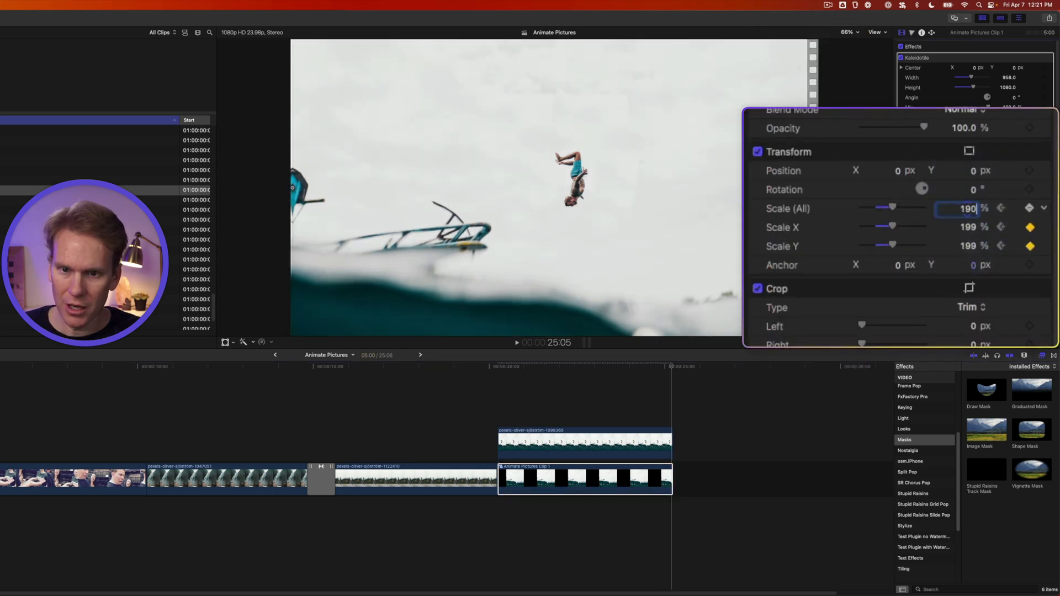
text(190)
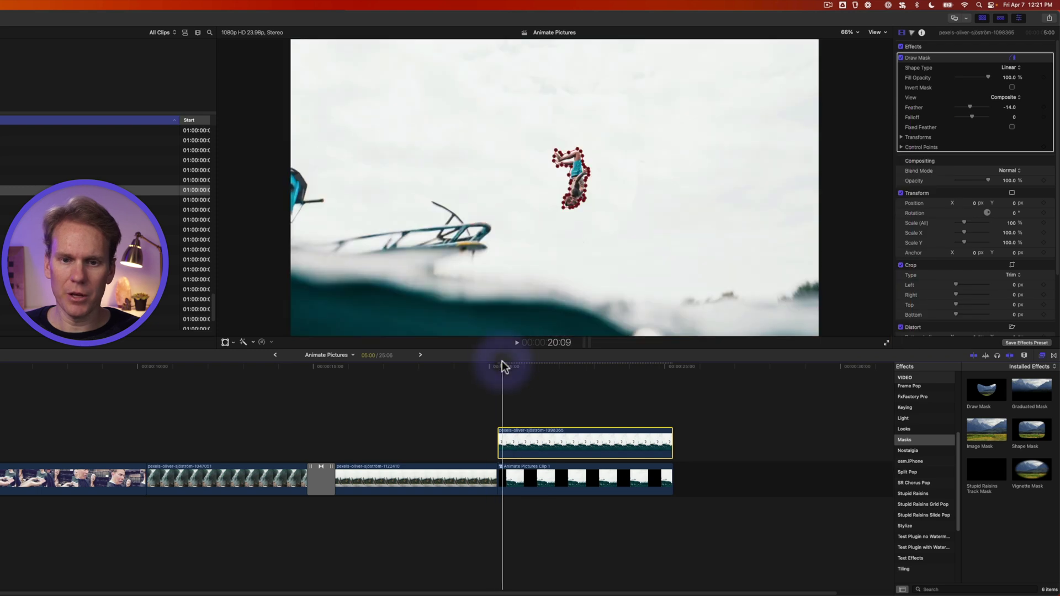
drag(502, 366, 497, 366)
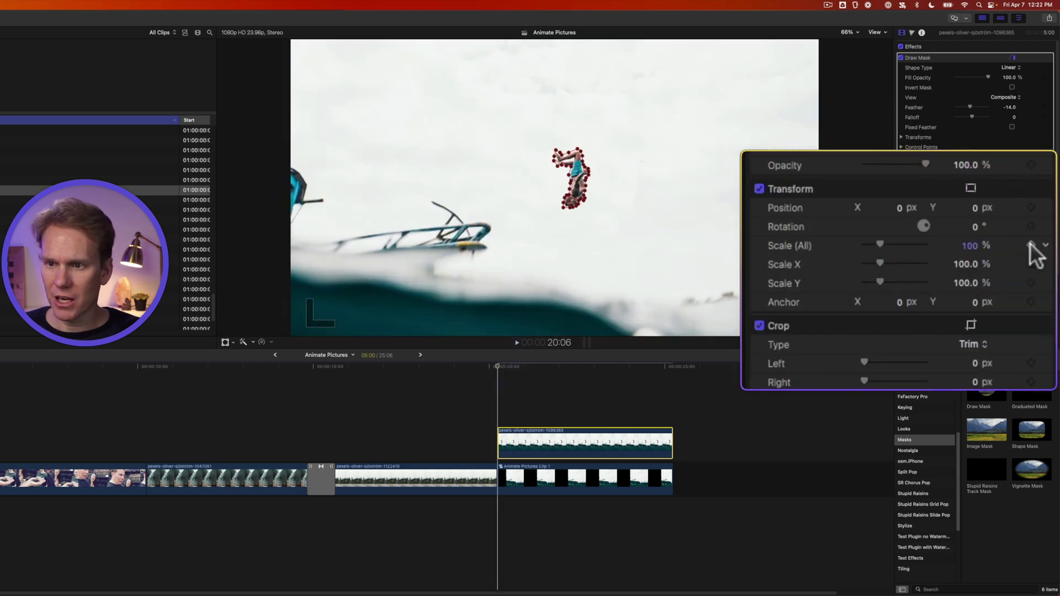
Keyframe the masked diver's scale from 200% at the start to 230% at the end.
click(1030, 245)
drag(885, 244, 897, 241)
click(971, 245)
text(200)
key(Return)
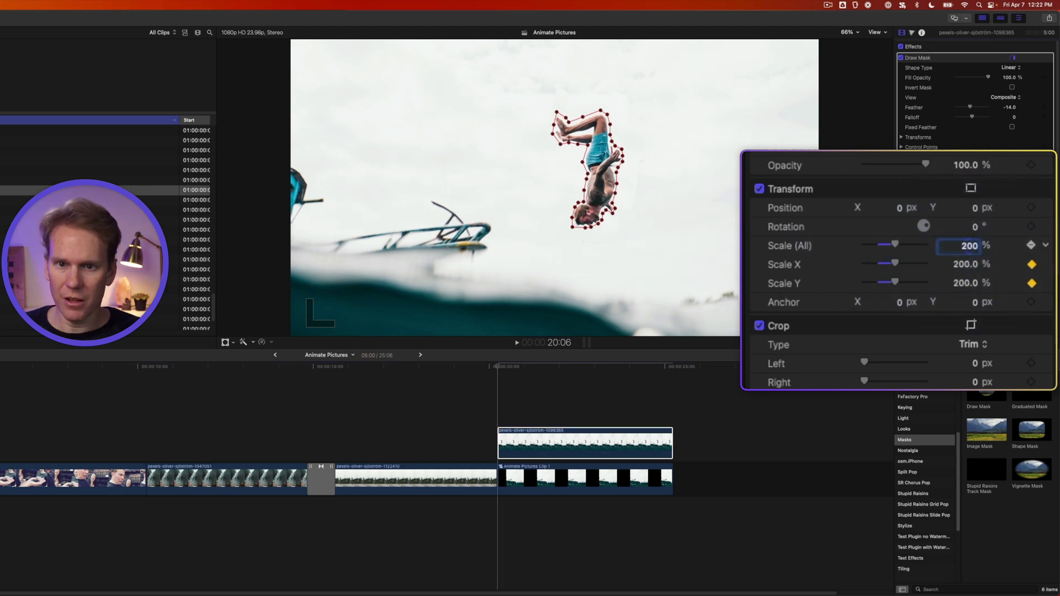
click(671, 368)
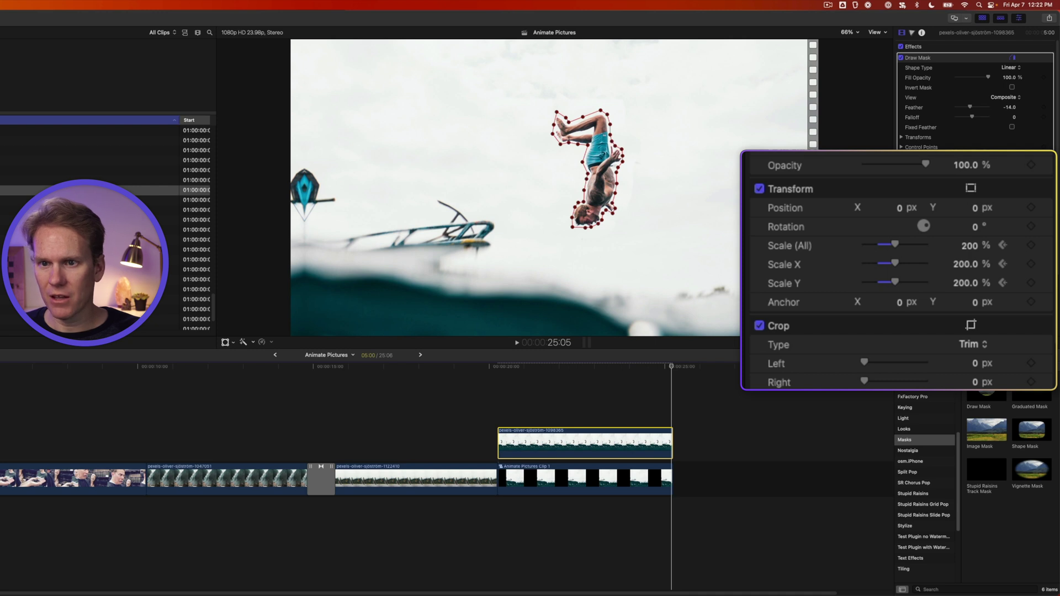
drag(966, 243, 983, 243)
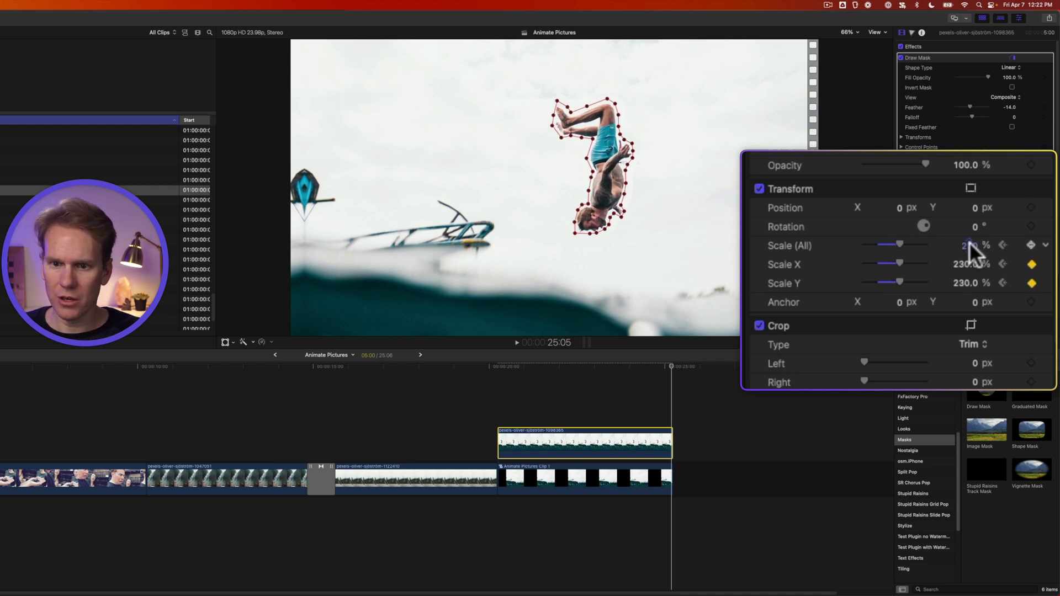
Add rotation keyframes so the diver rotates across the clip.
click(1029, 225)
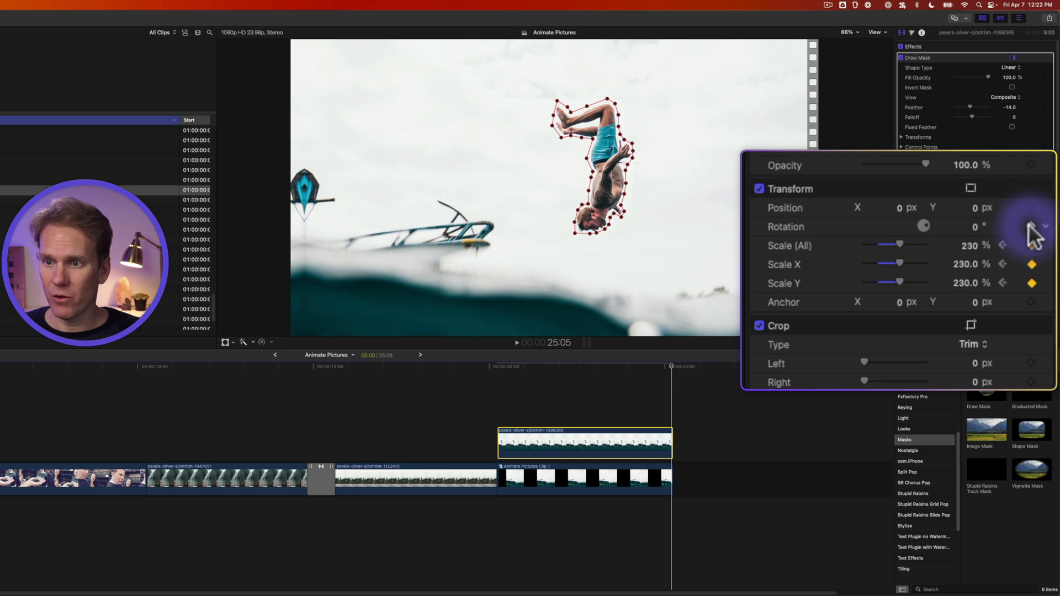
click(1003, 245)
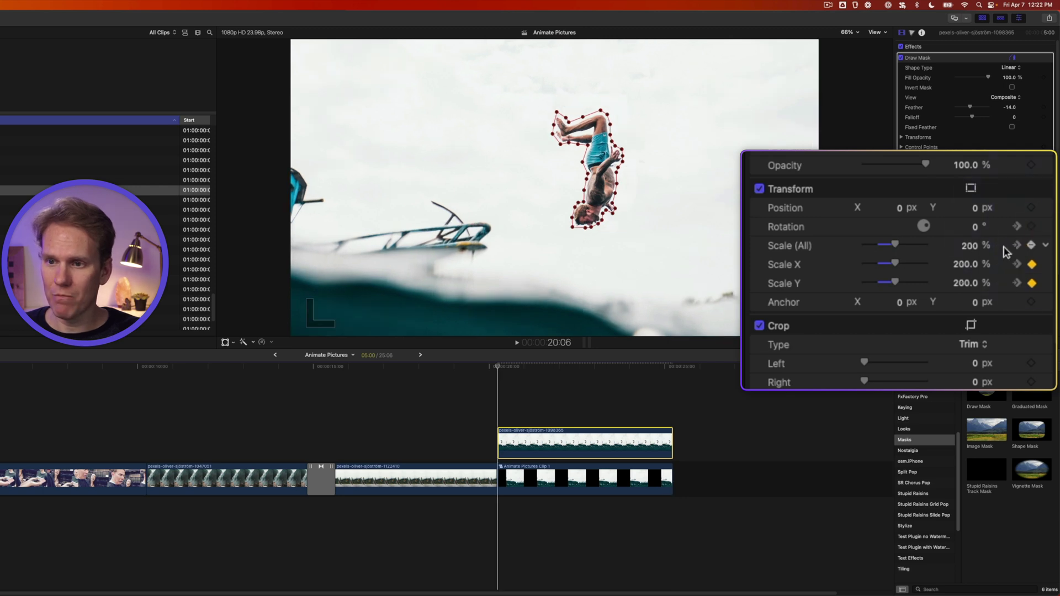
drag(970, 227, 974, 227)
Play back the animated diver shot from just before it starts.
click(489, 368)
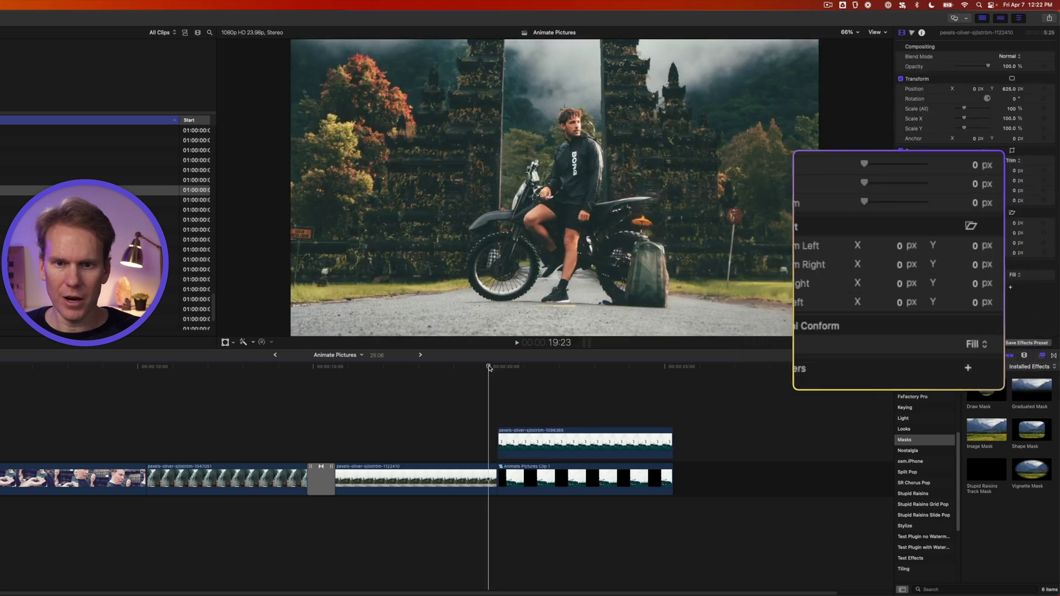
key(space)
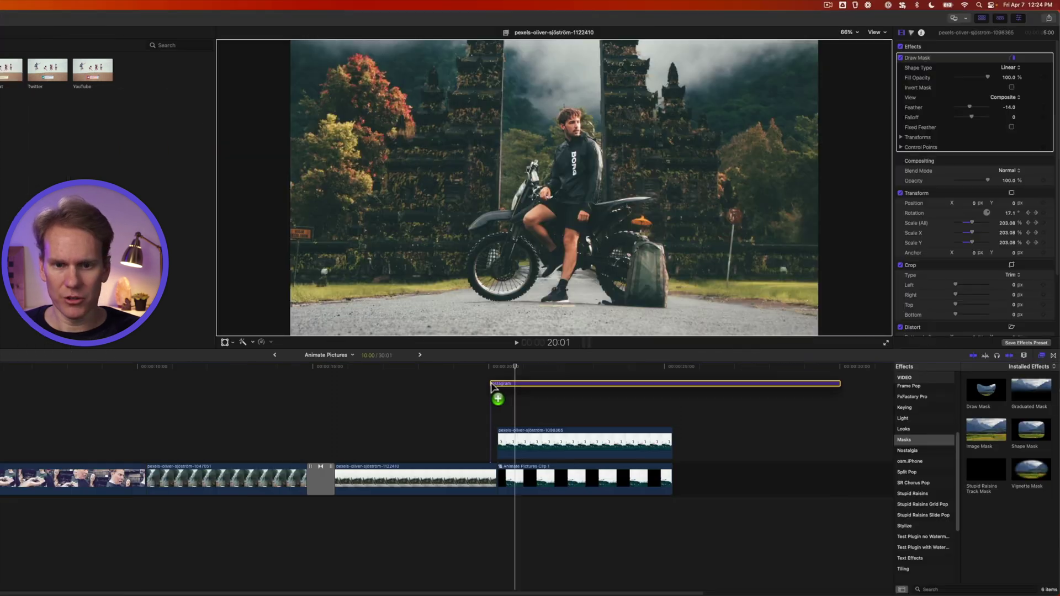
Trim the Instagram title to the diver shot, move it lower left, and rename it Back Flip.
click(668, 420)
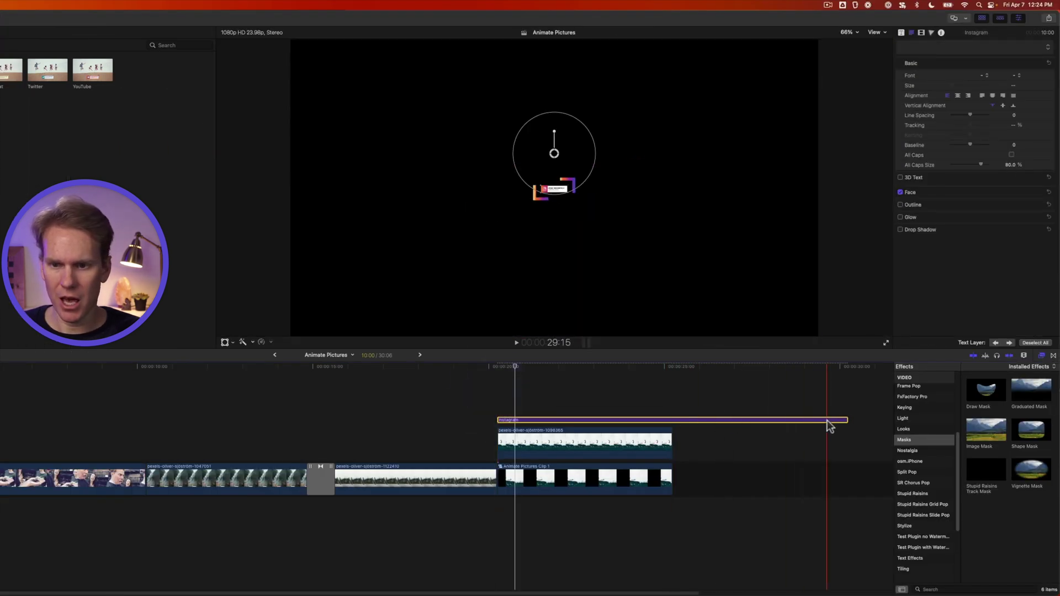
drag(846, 424, 672, 421)
click(581, 422)
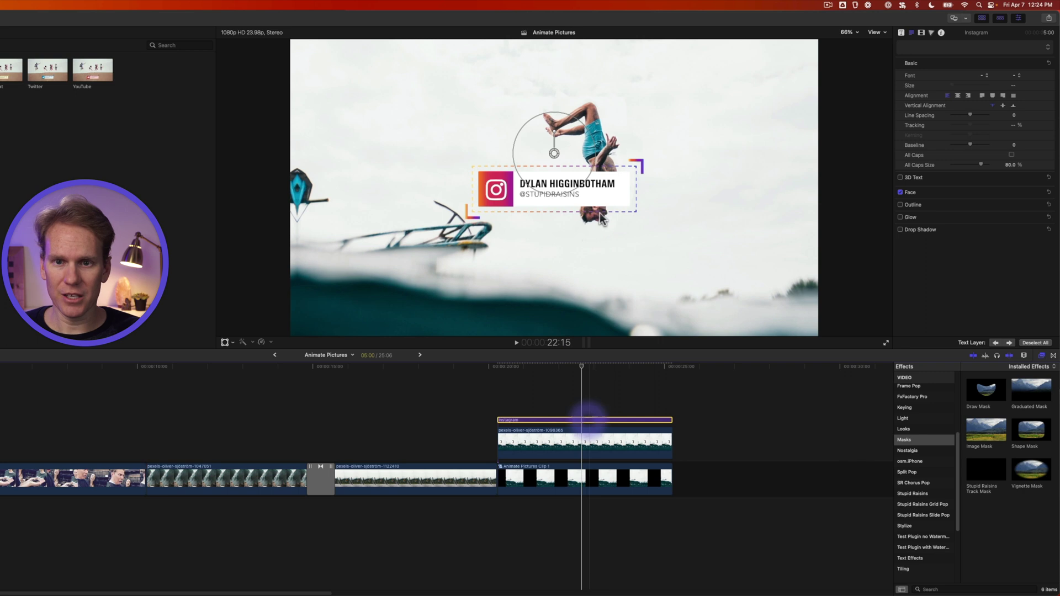
drag(552, 153, 436, 231)
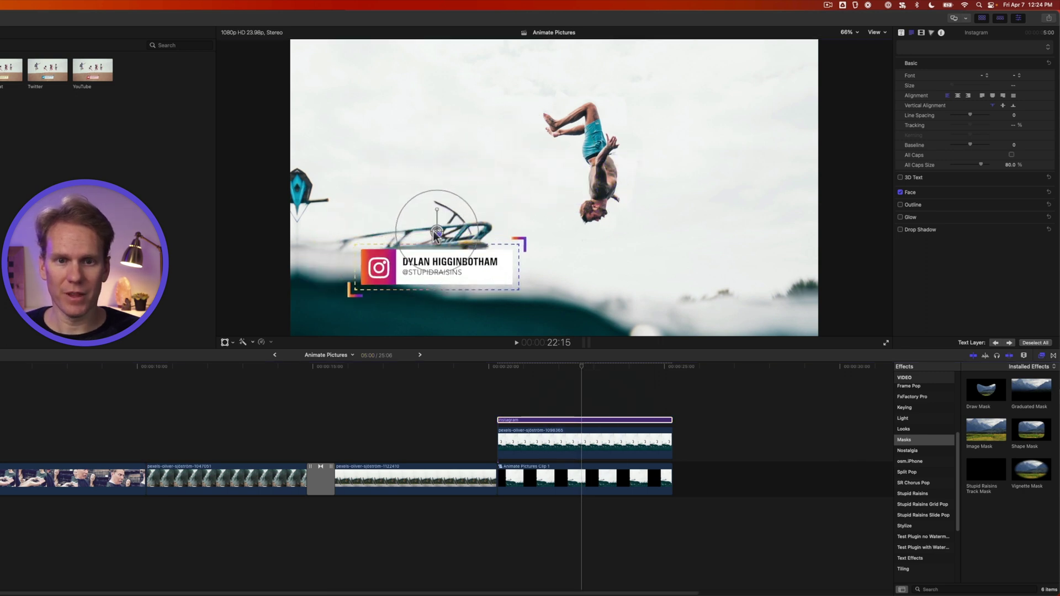
double_click(480, 266)
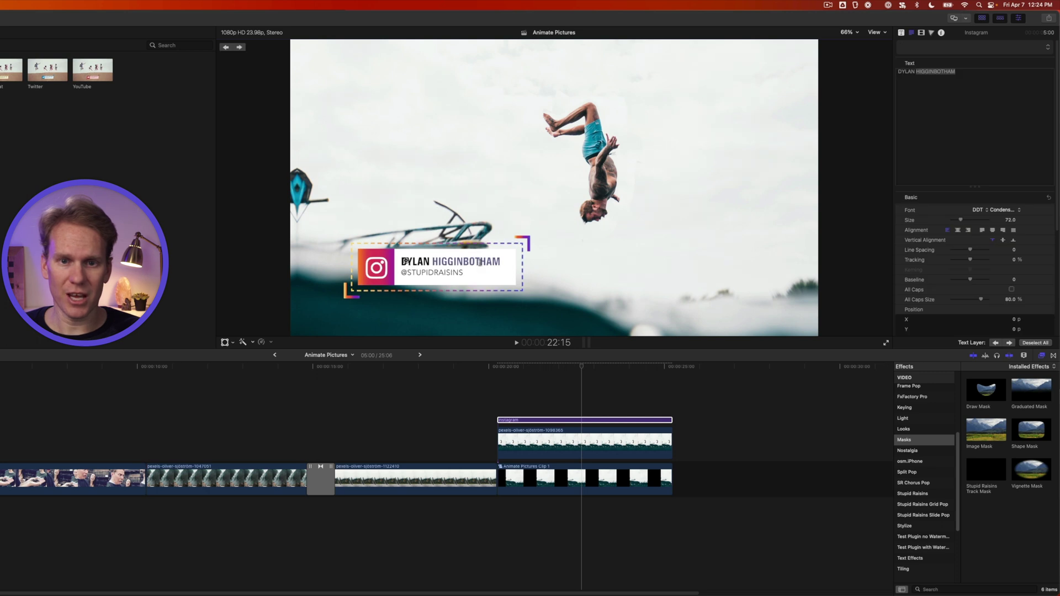
key(/)
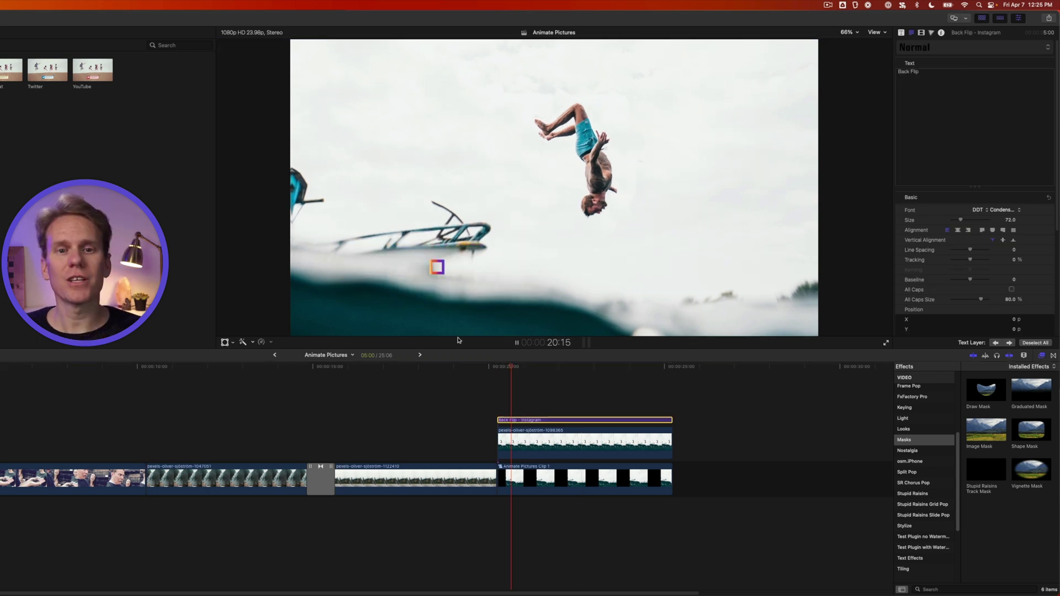